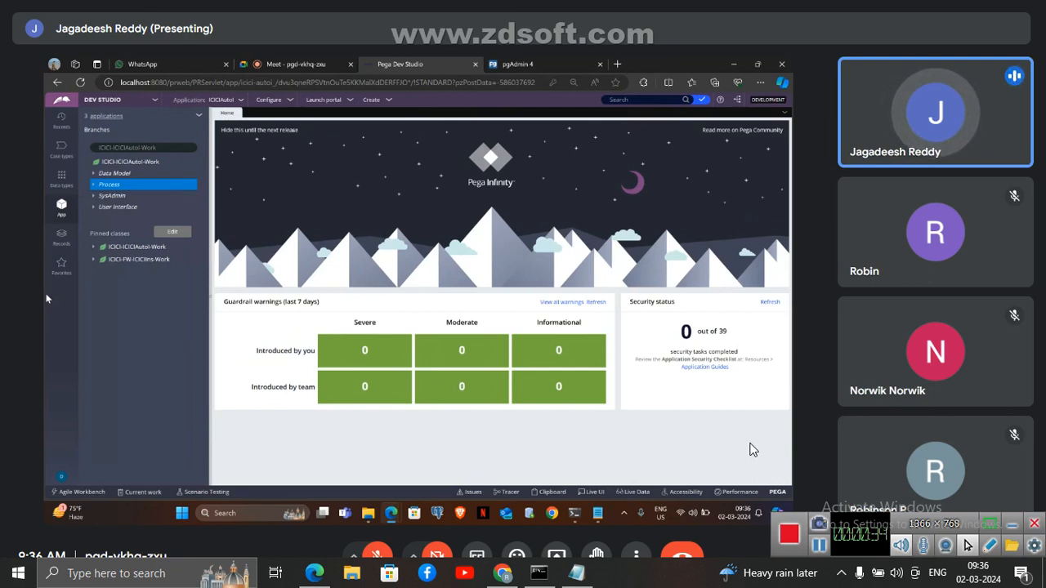
right_click(131, 164)
mouse_move(172, 175)
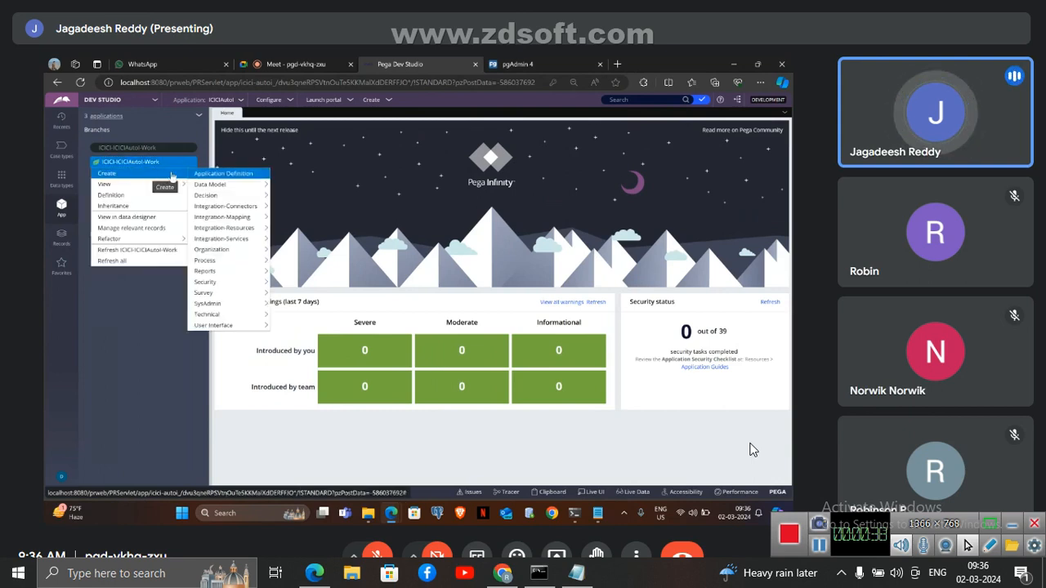
mouse_move(206, 195)
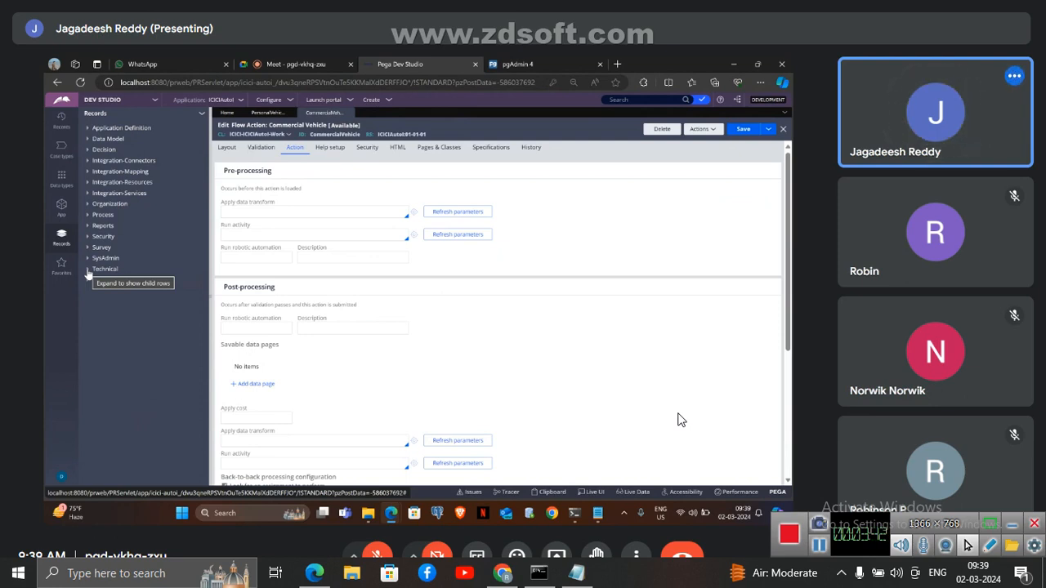
Switch to the training notes in Notepad and add the line "working with when rule and visibility Conditions" at the end
left_click(577, 573)
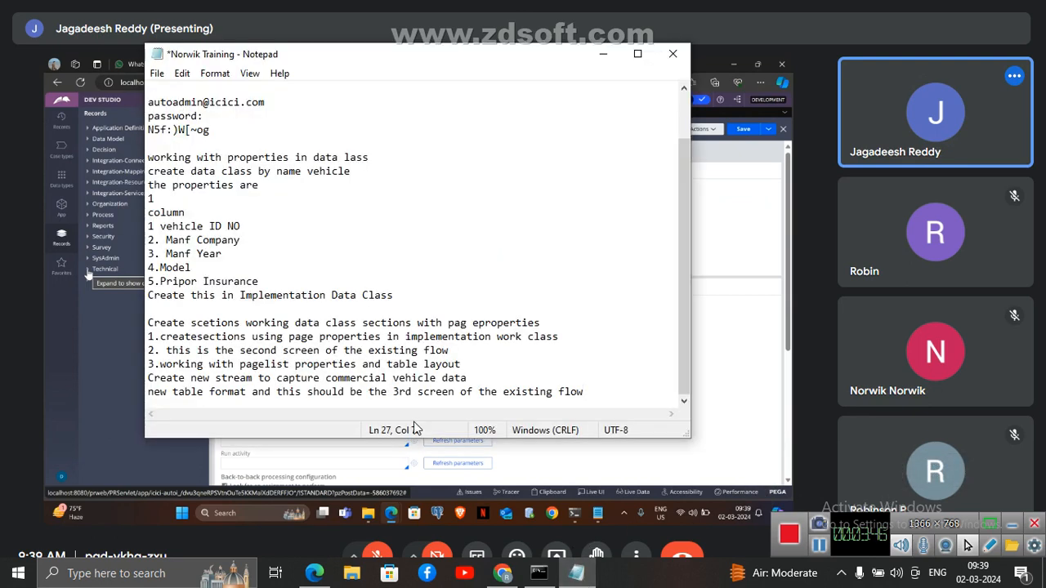
key("Return")
type("w")
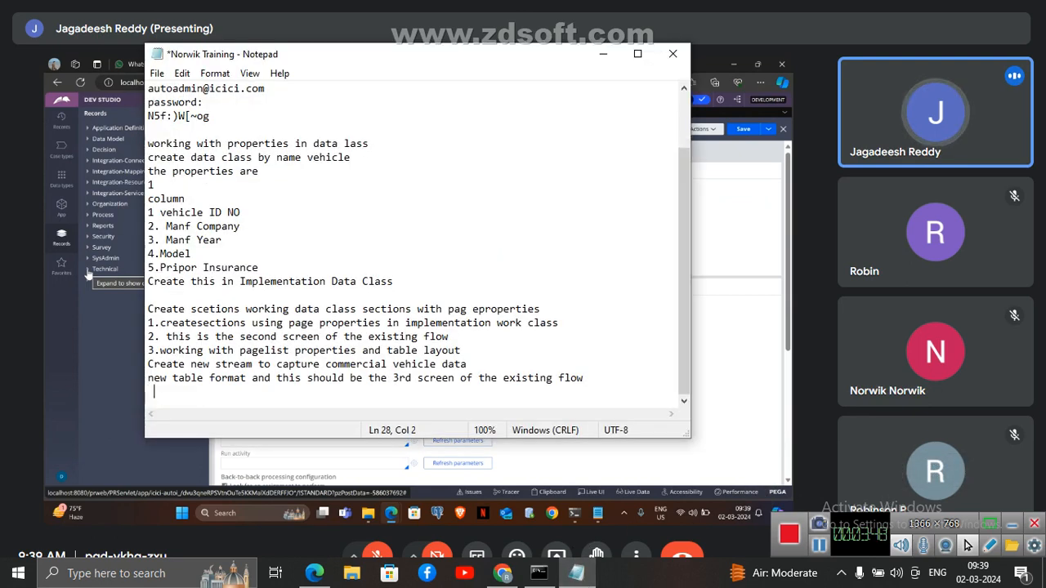
type("or")
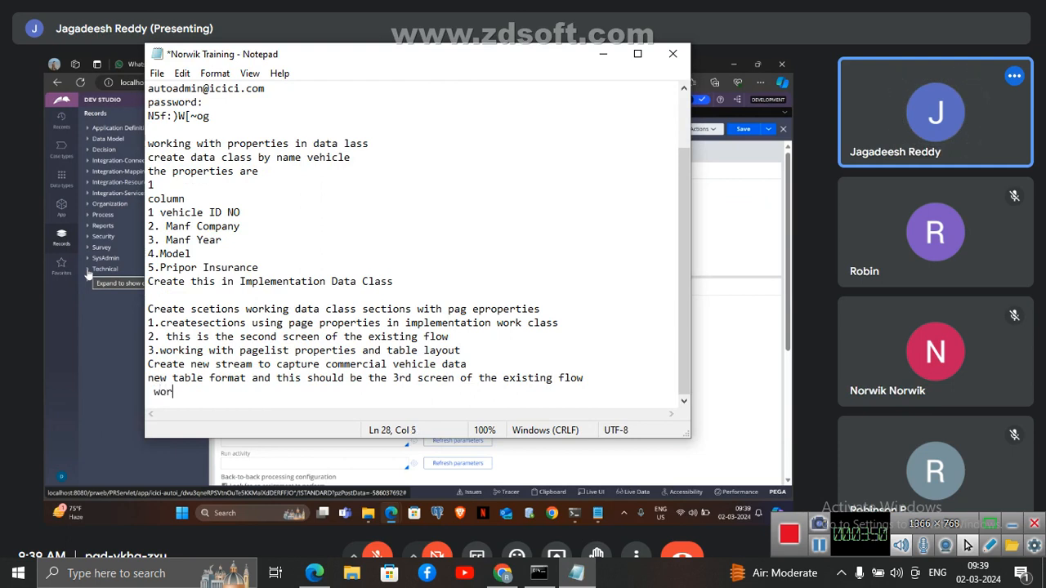
type("king with when ru")
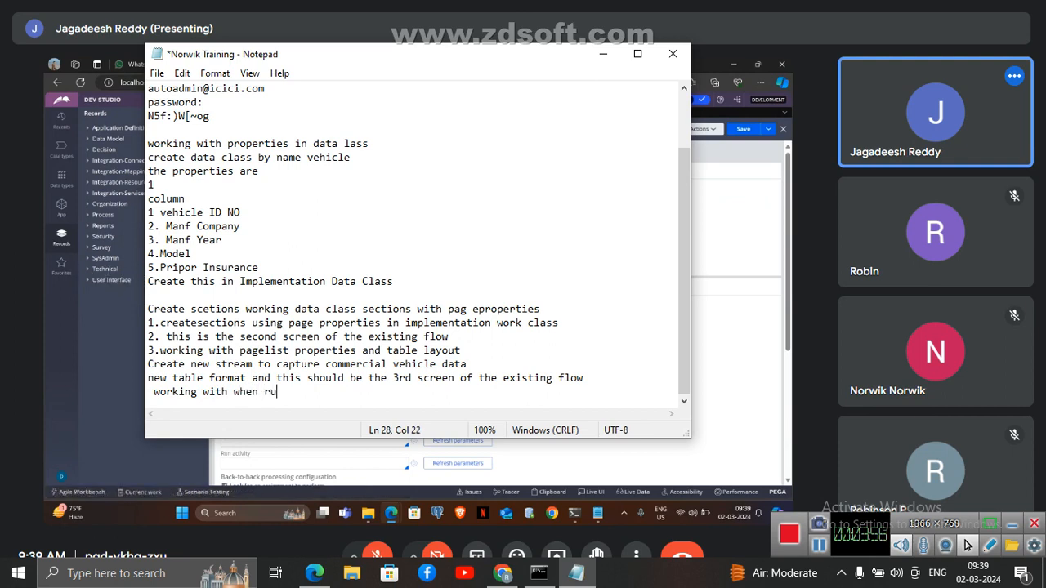
type("le and ")
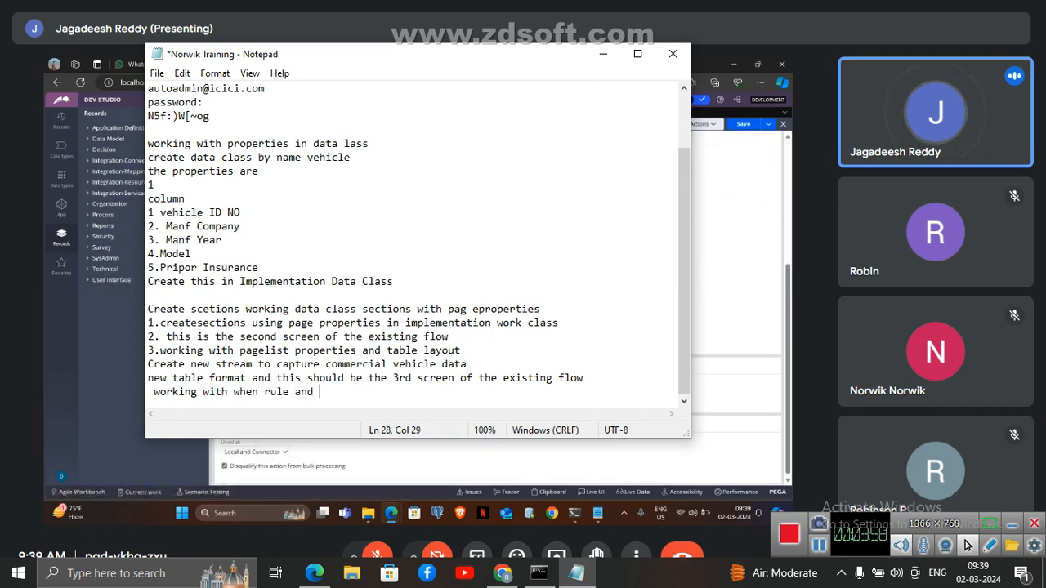
type("visibility ")
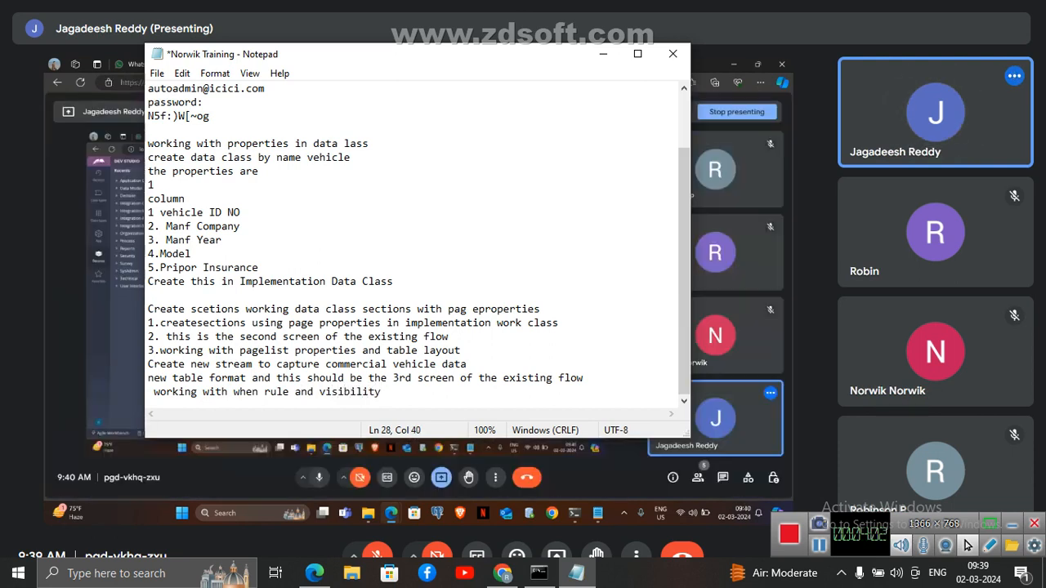
type("Conditions")
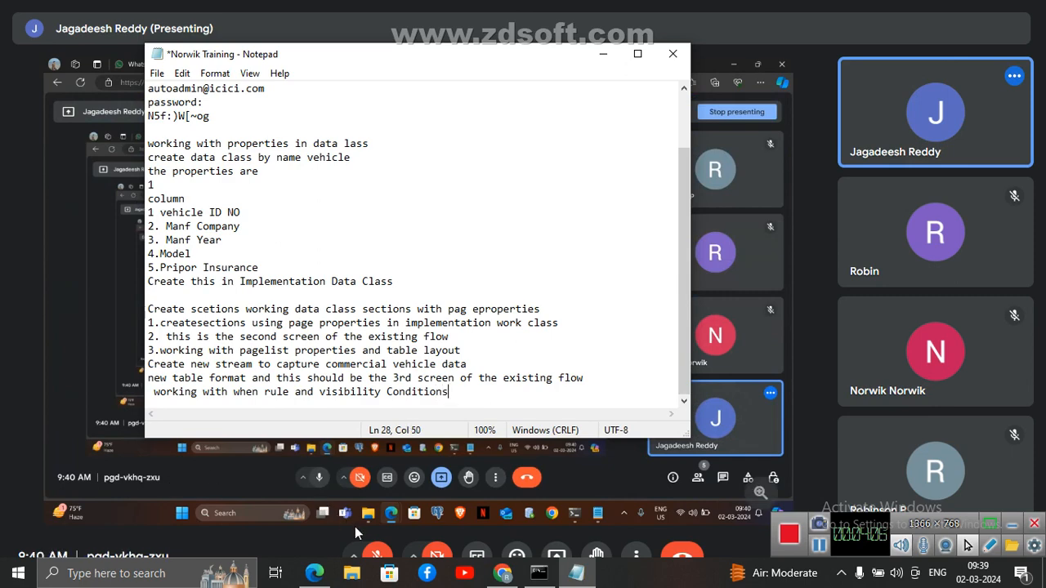
Switch to the Meet call, toggle the microphone on and off, and take the window out of full screen at a reduced size
left_click(377, 557)
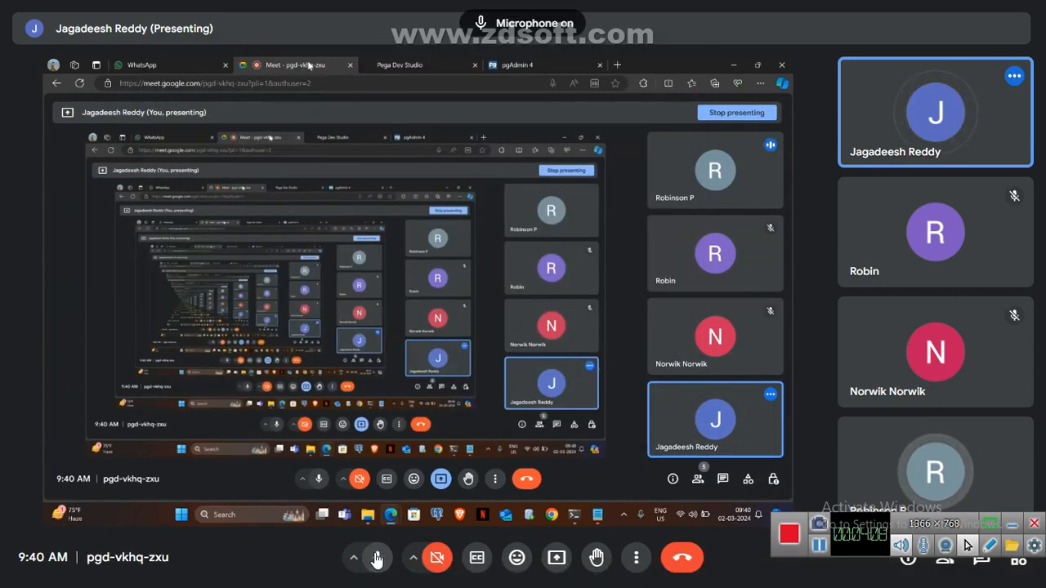
left_click(377, 558)
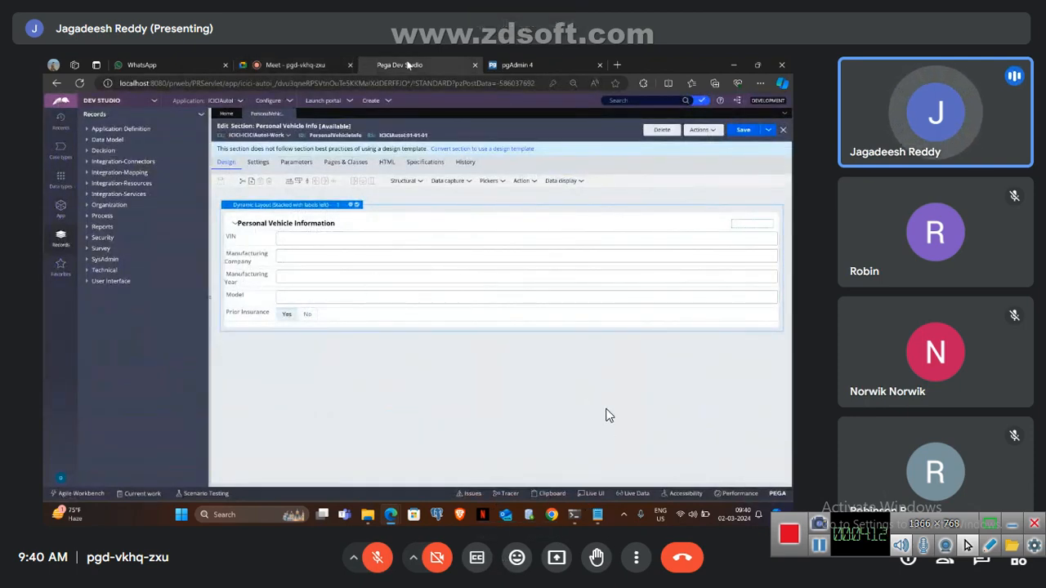
key("Escape")
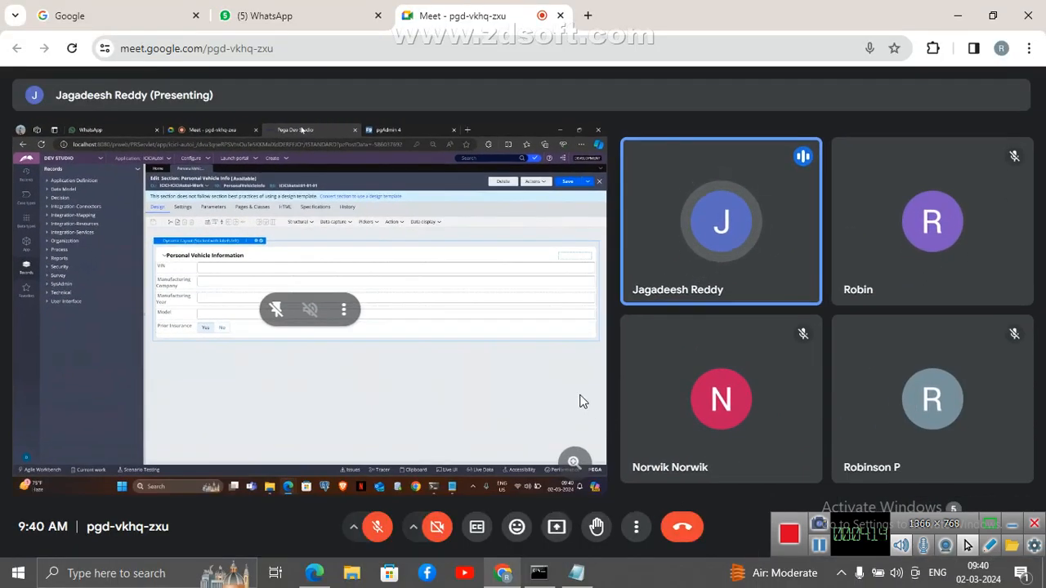
double_click(579, 395)
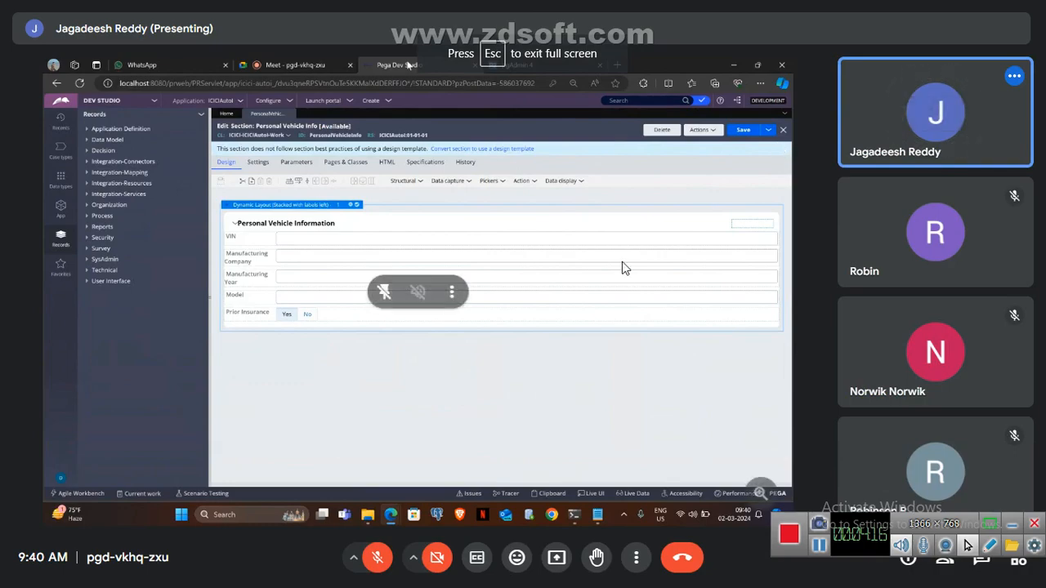
key("Escape")
left_click(993, 16)
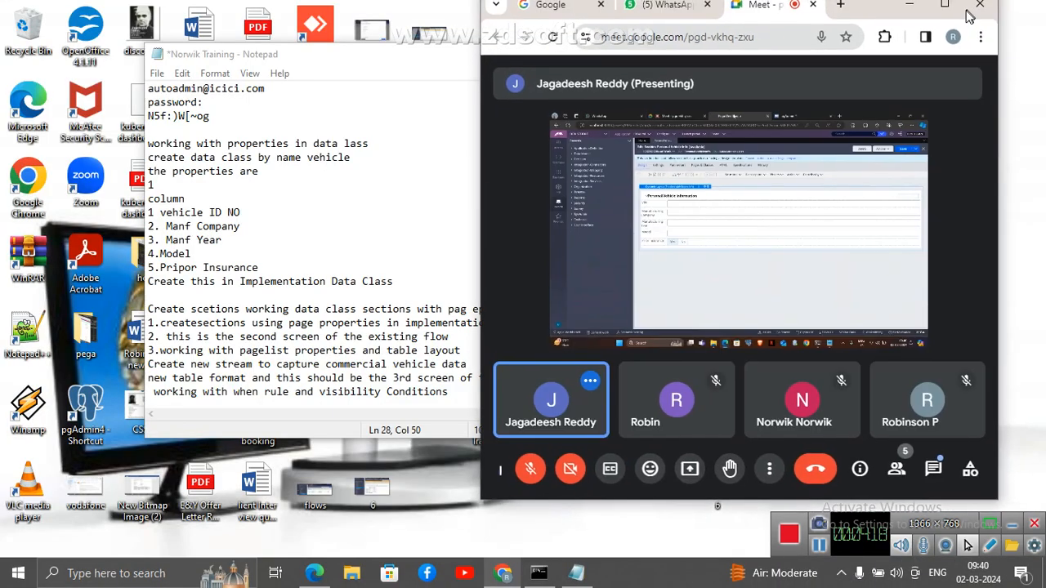
Return to the Notepad notes and start a numbered line reading "1.Enchance" below the when rule heading
left_click(269, 267)
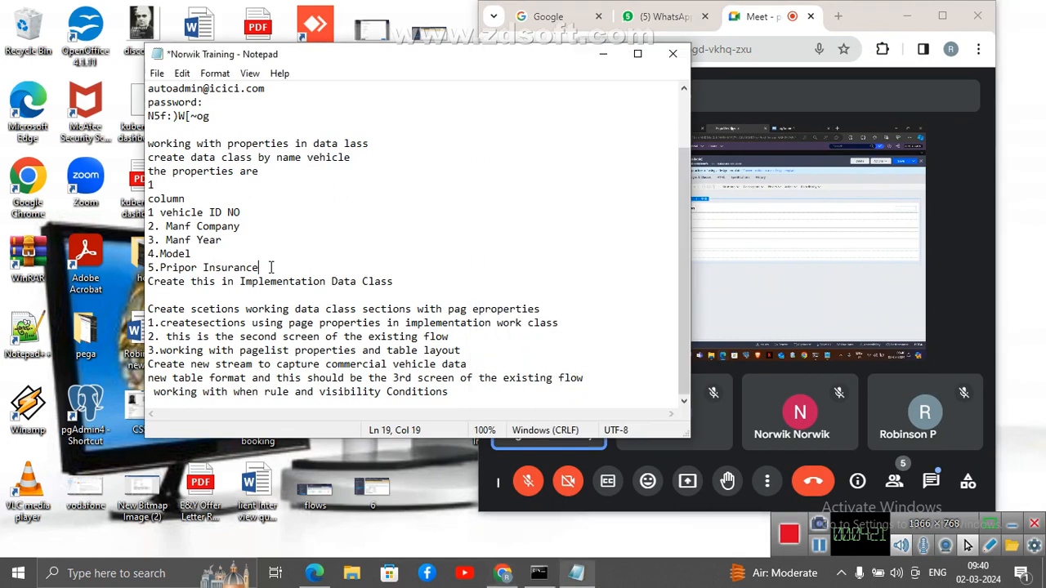
left_click(477, 401)
key("Return")
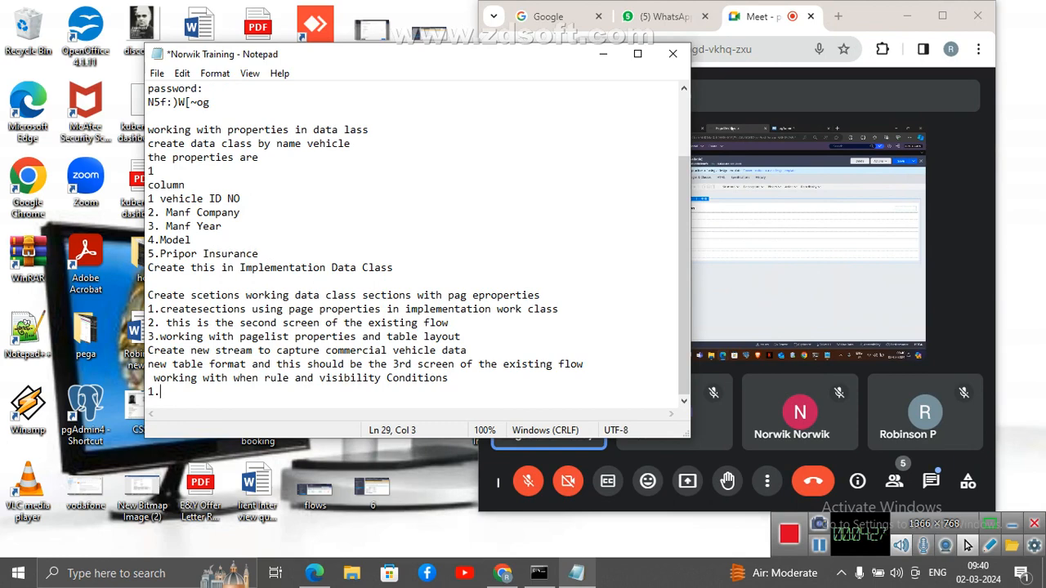
type("1.Enchance")
Unmute the microphone in the Meet call and mute it again
left_click(520, 484)
left_click(523, 482)
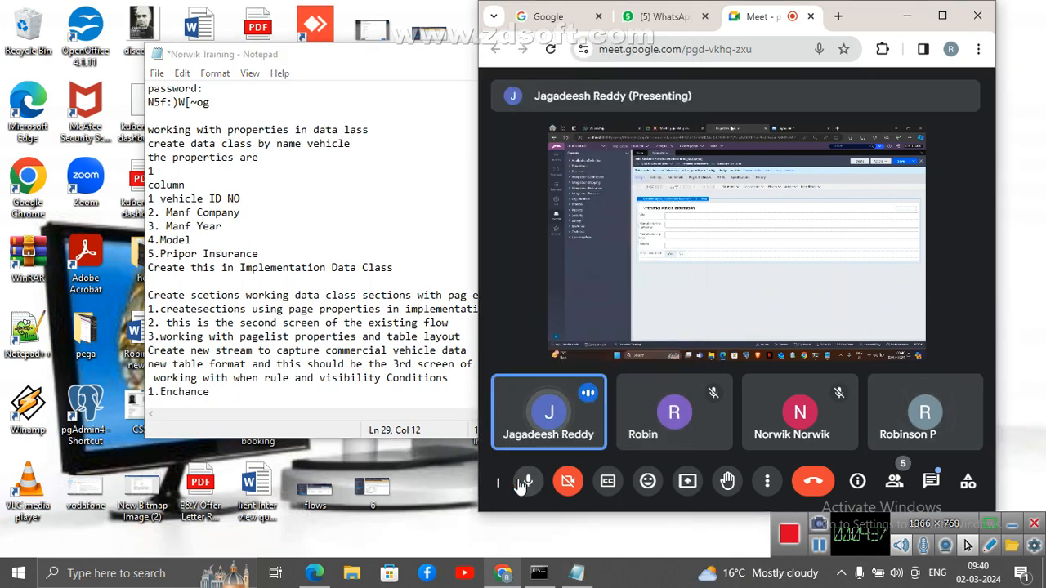
left_click(523, 483)
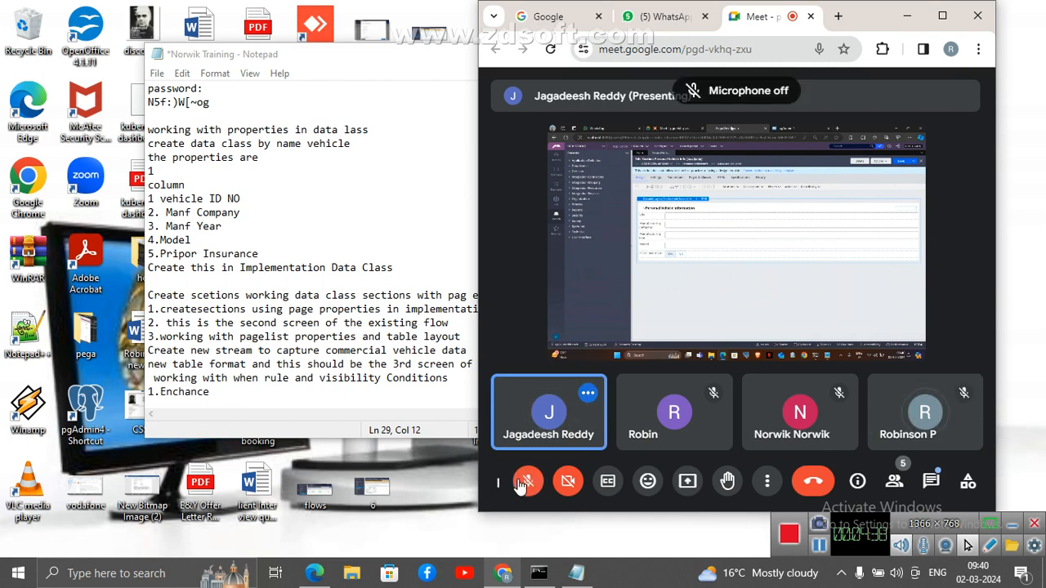
Continue the numbered line in the Notepad notes with "or modify personal vehicle information screen"
left_click(324, 402)
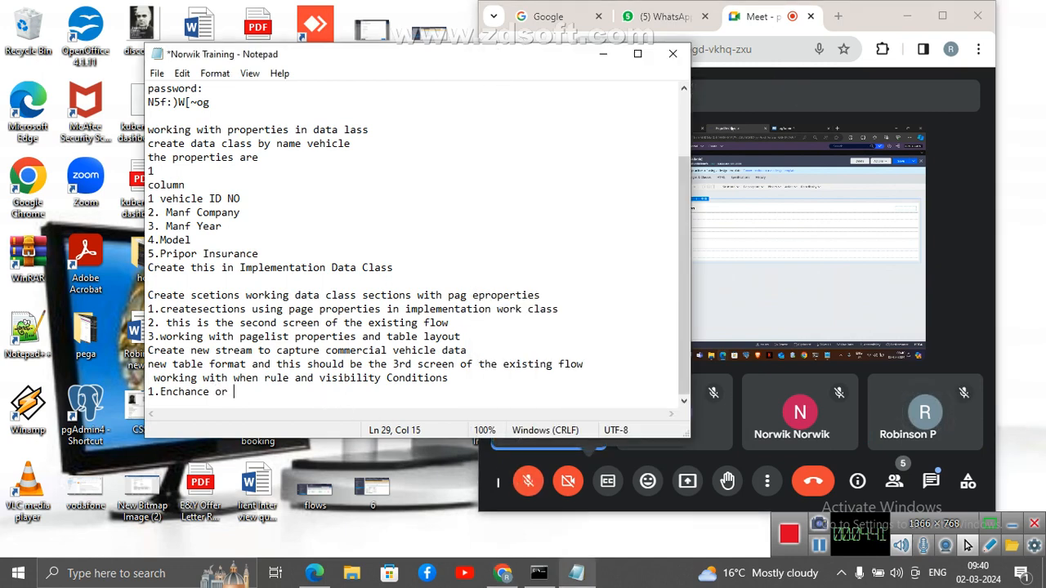
type("modify person")
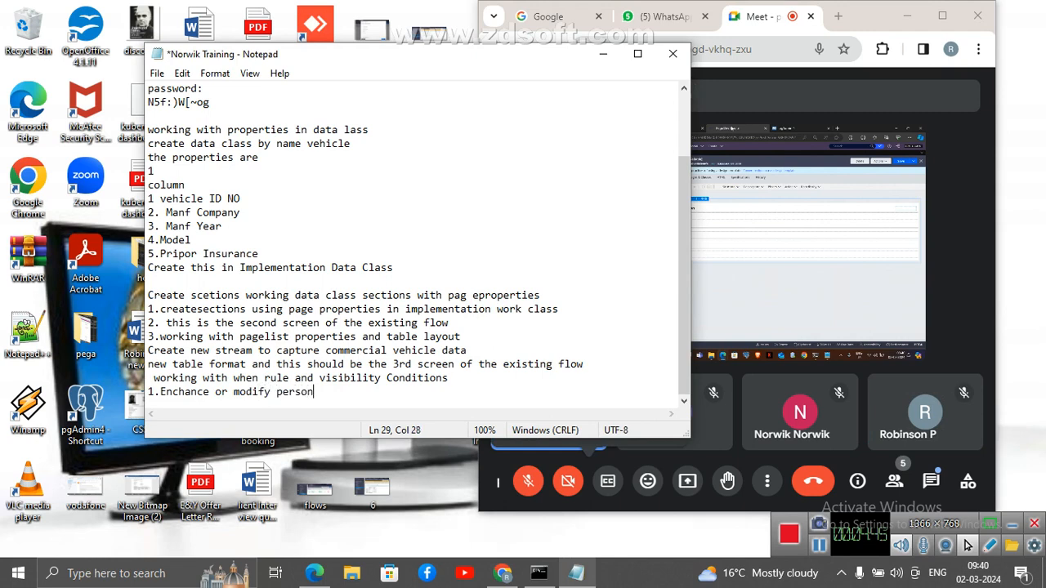
type("al vehoc")
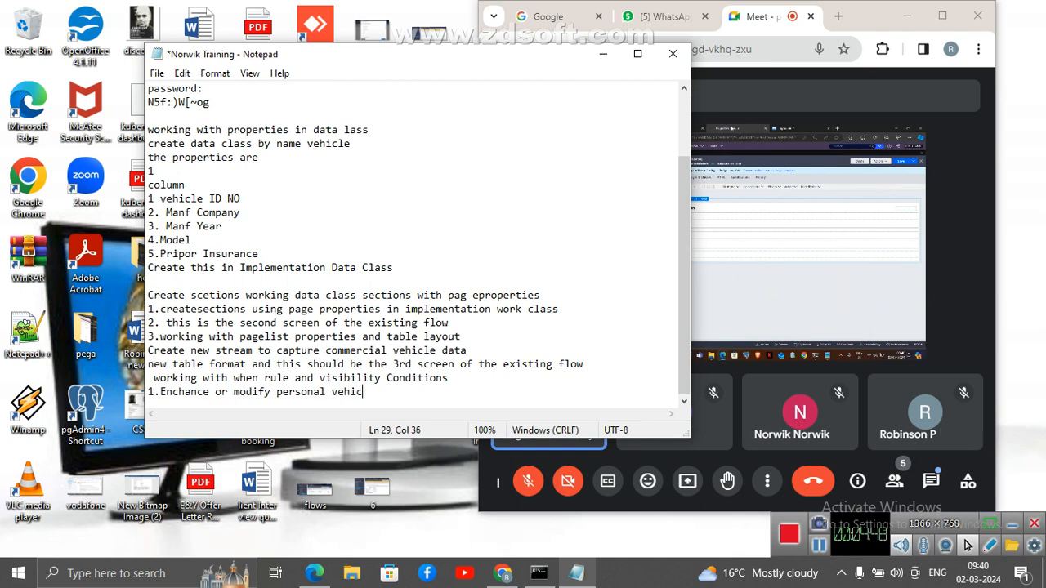
type("le information screen")
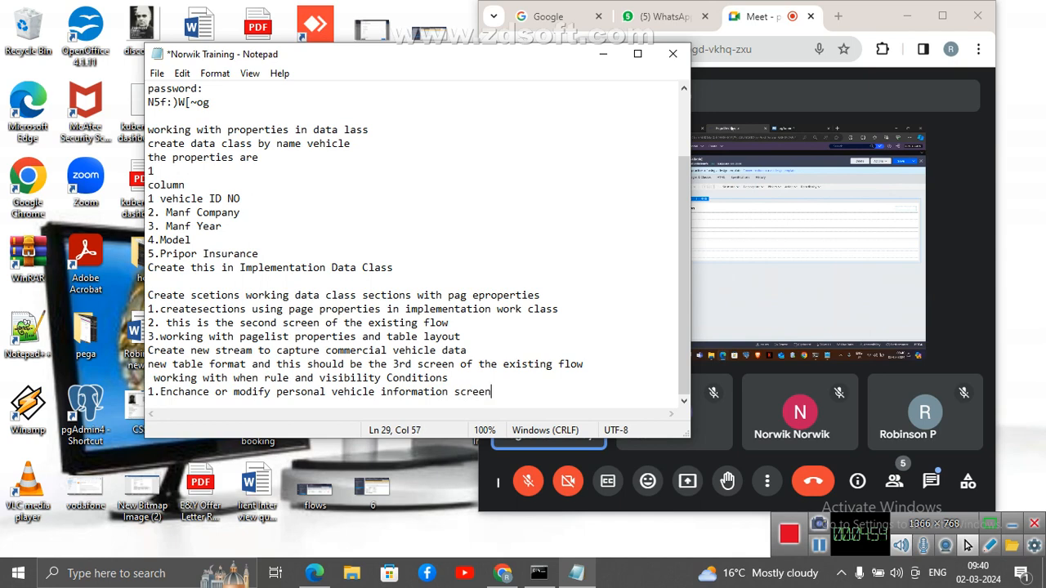
Extend the personal vehicle line in the notes with "by ading new layout to capture"
left_click(527, 495)
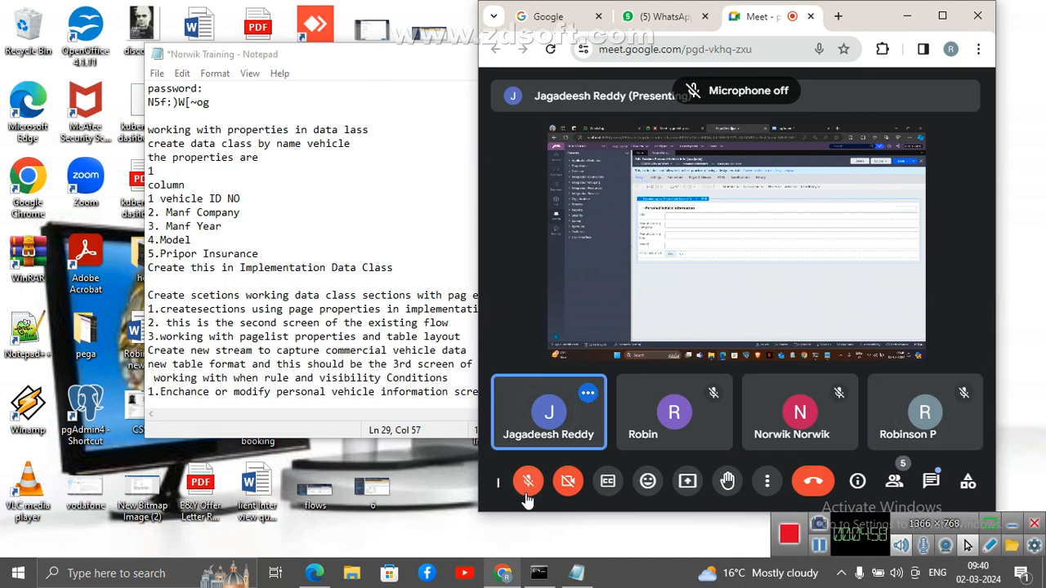
left_click(355, 398)
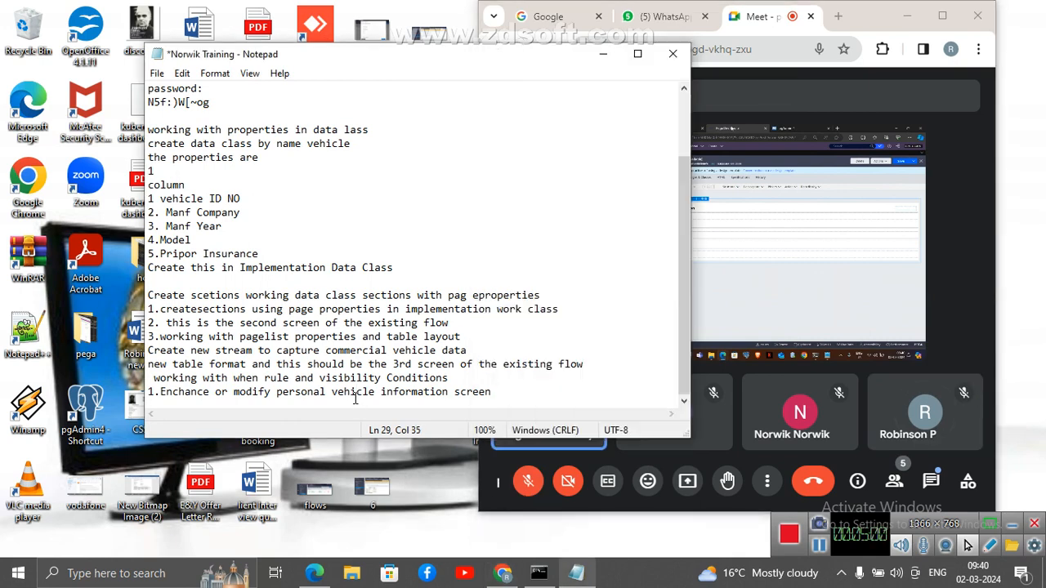
type("by ading new l")
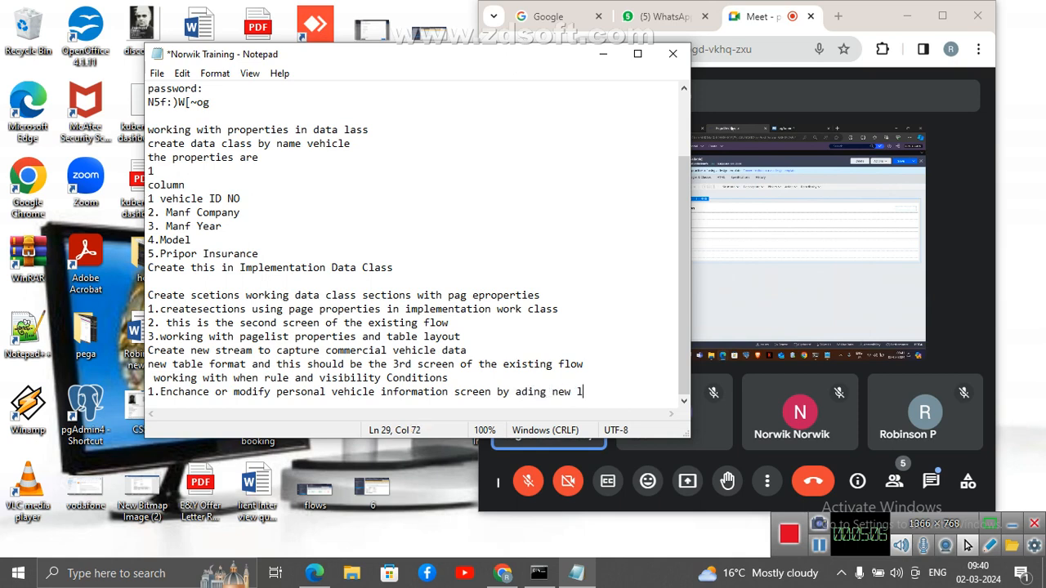
type("ayout to cap")
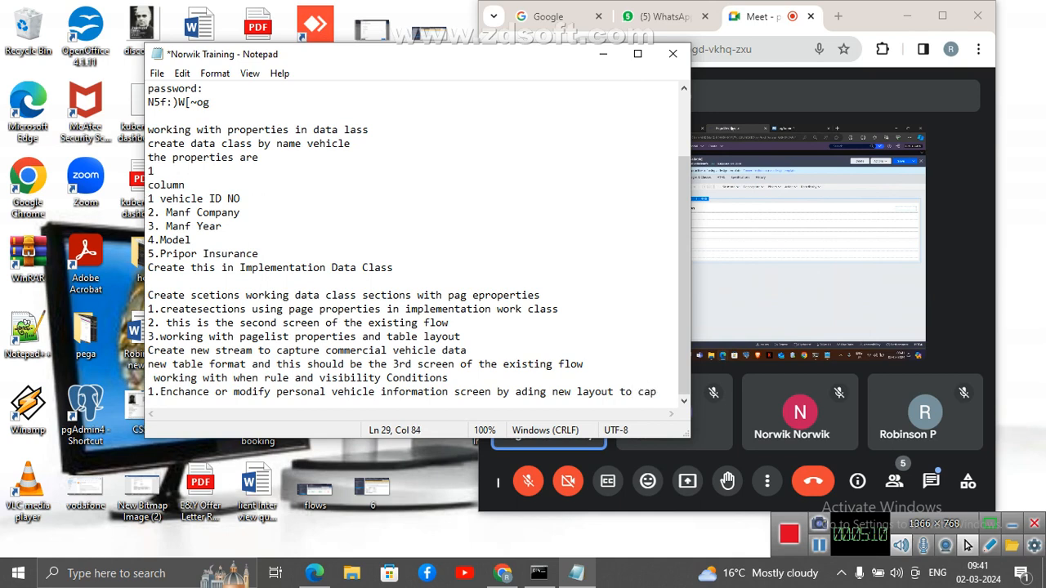
type("ture")
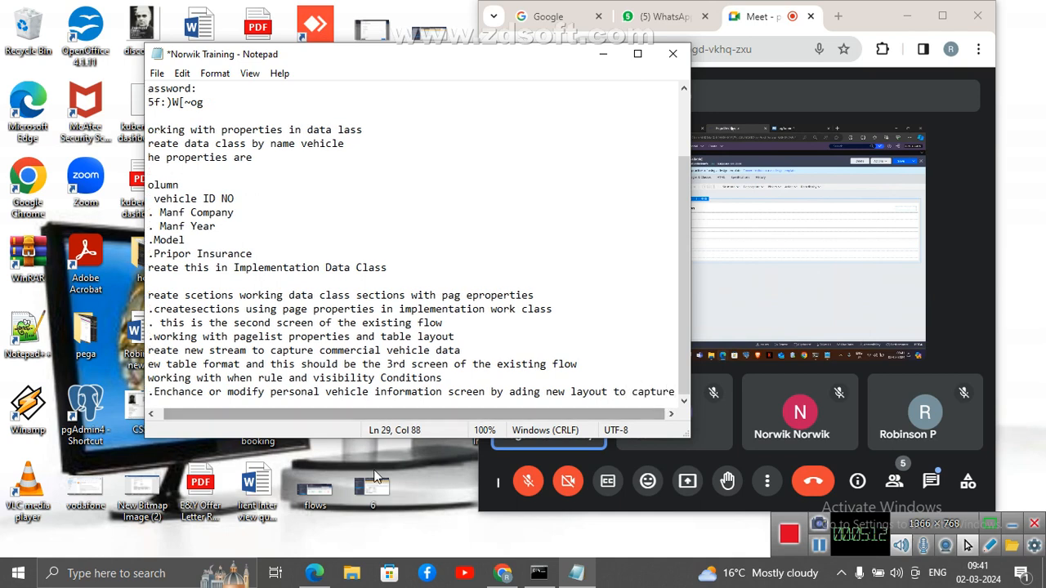
Toggle the call microphone on and off, and add the line "previous year clients details" at the end of the notes
left_click(531, 493)
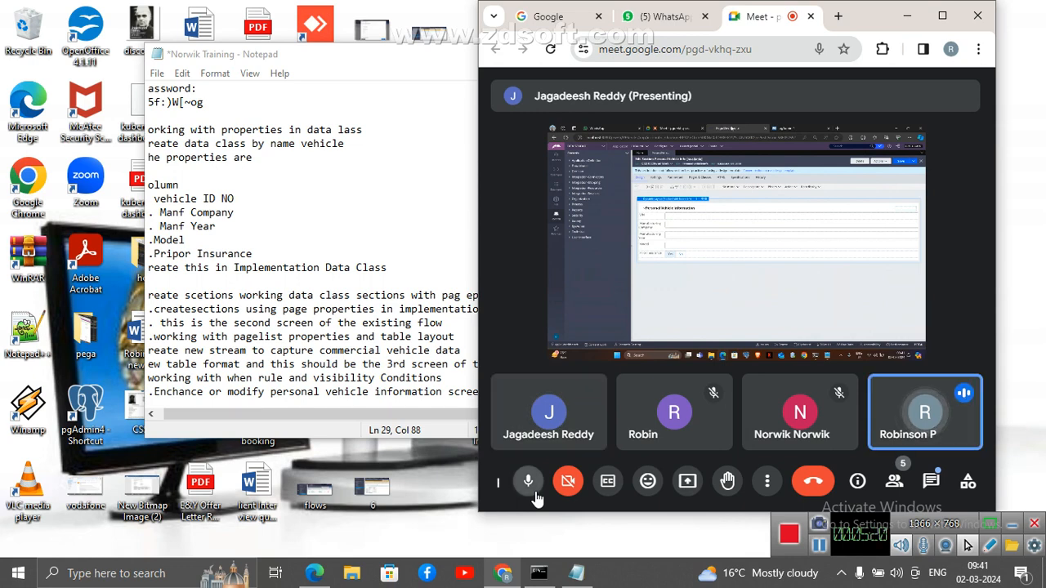
left_click(527, 482)
left_click(420, 395)
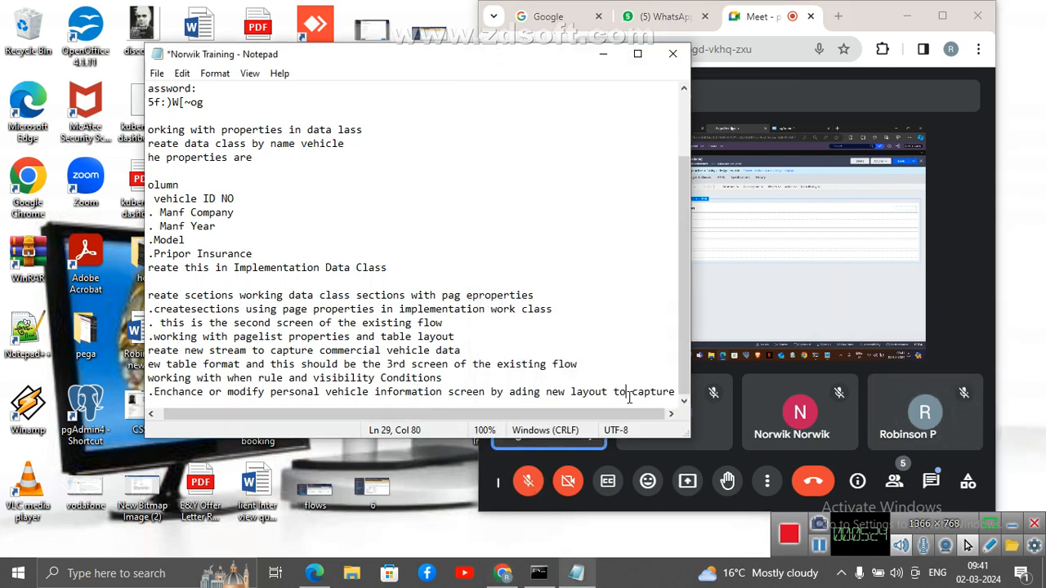
key("Return")
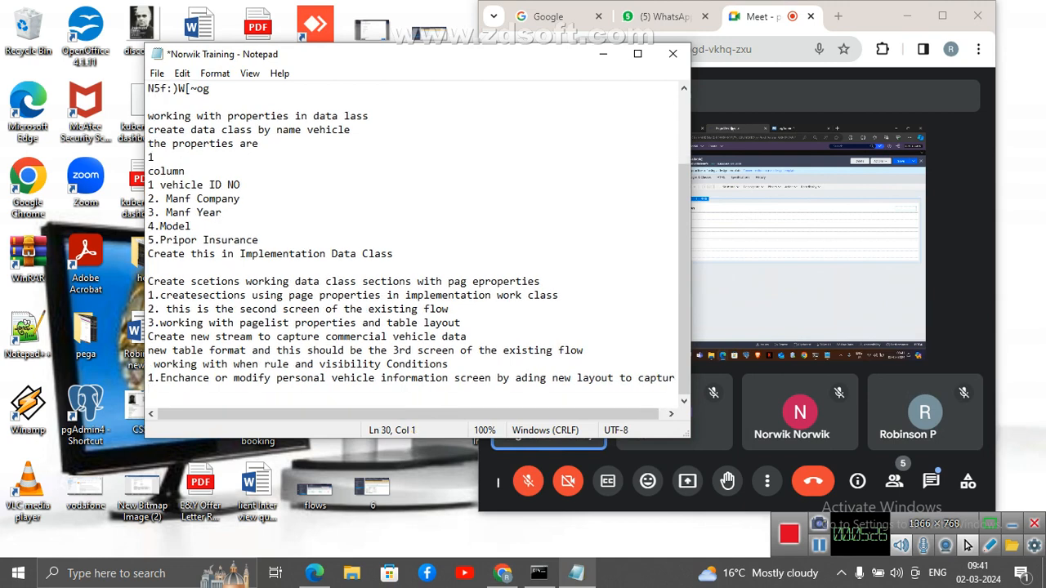
type("pre")
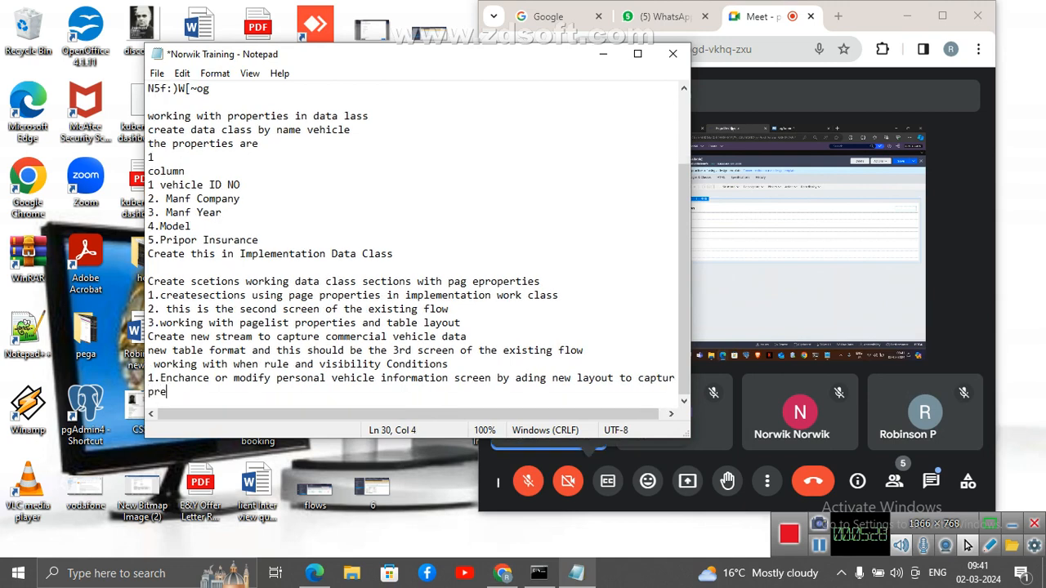
type("vious year clien")
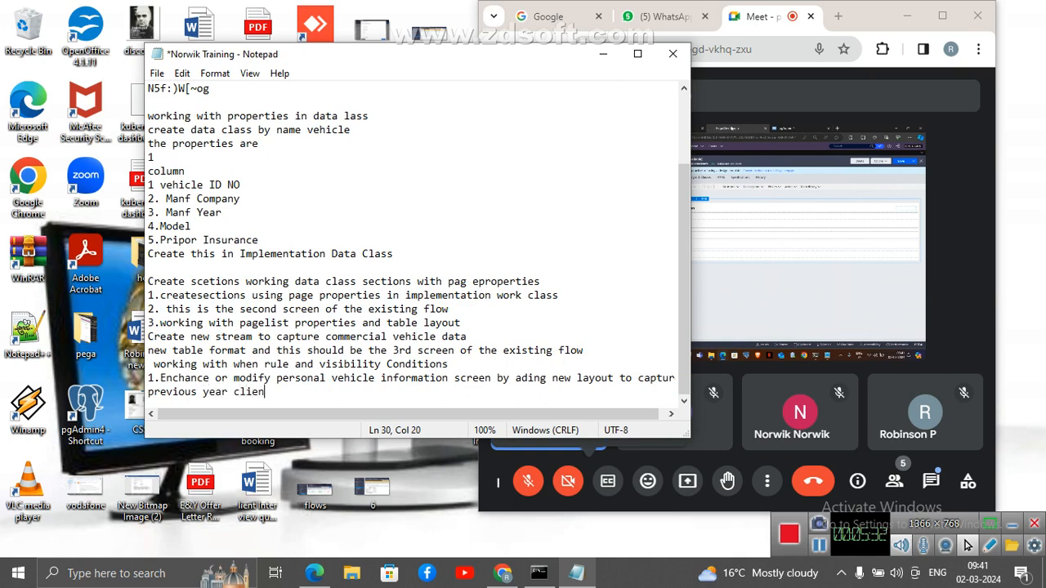
type("ts details")
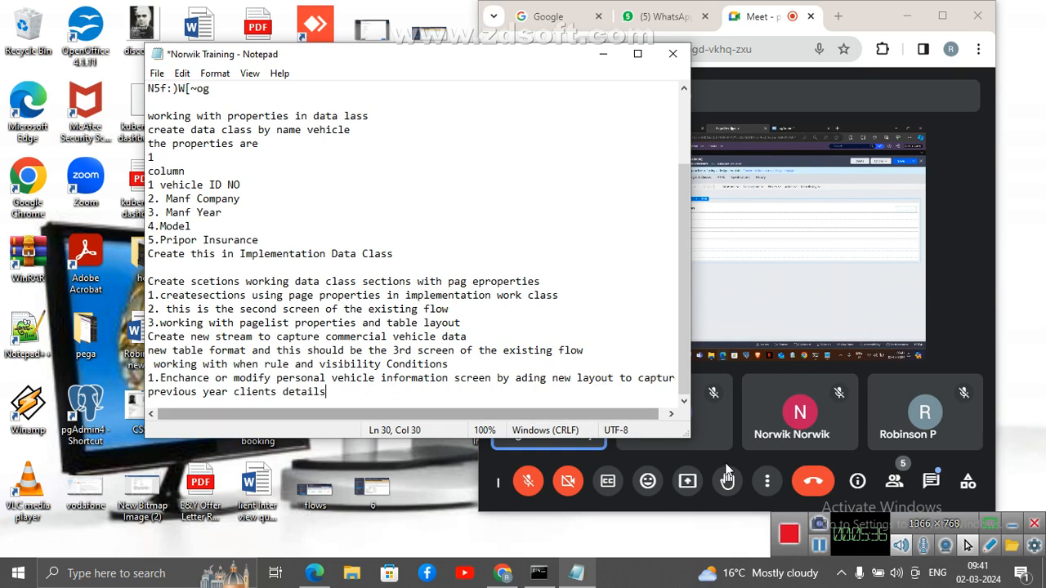
Turn the microphone on in the Meet call and switch it off again
left_click(531, 490)
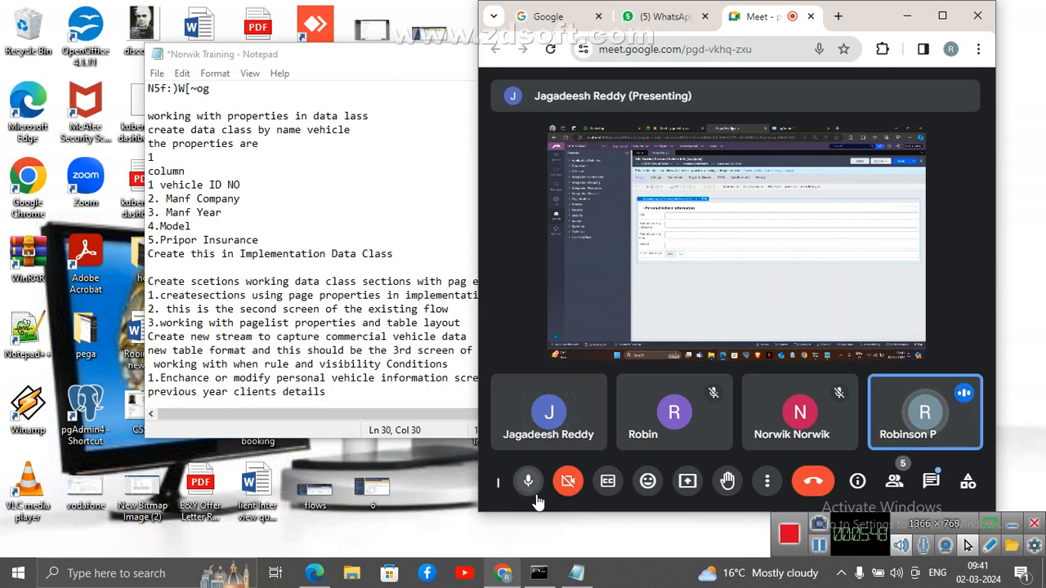
left_click(536, 495)
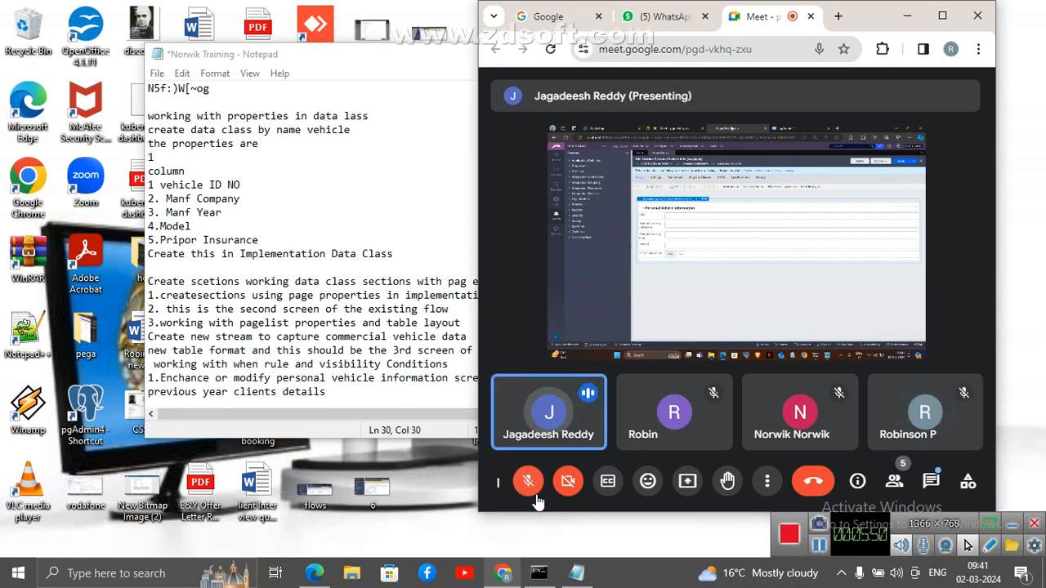
Append ",prior clients" to the last line of the notes, and turn the call microphone on and off
left_click(328, 397)
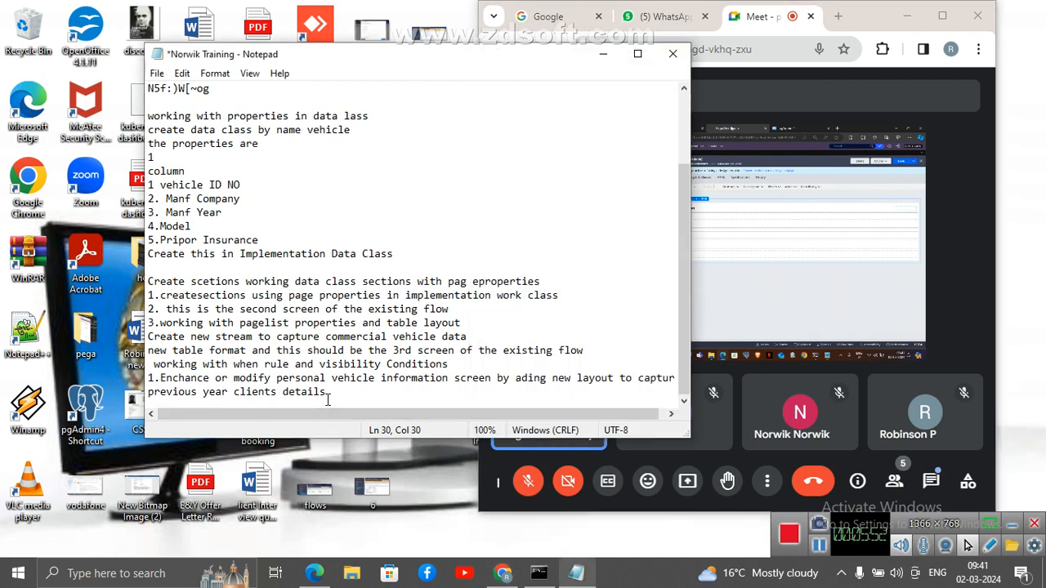
type(",prior clients")
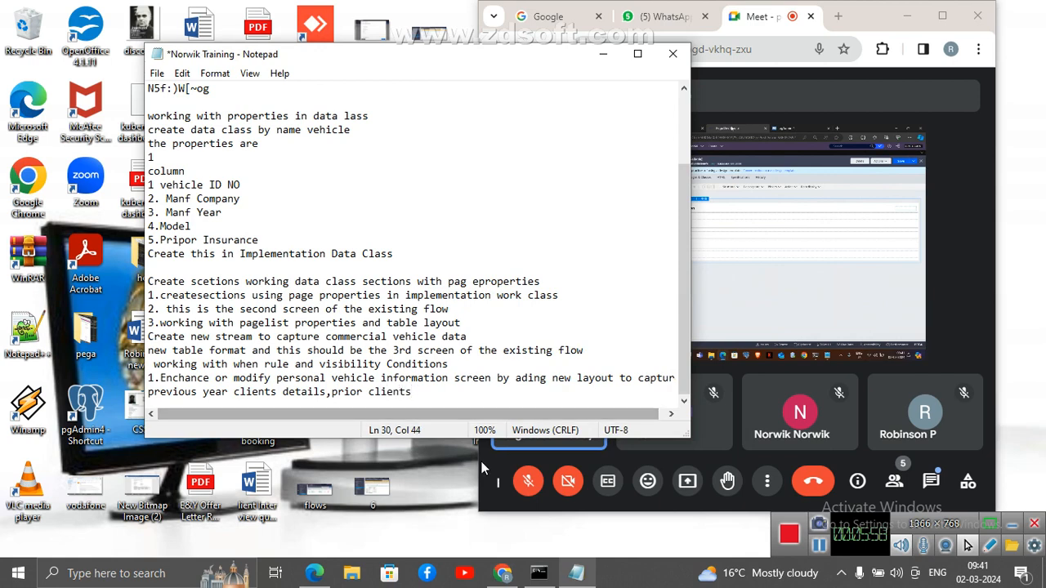
left_click(527, 482)
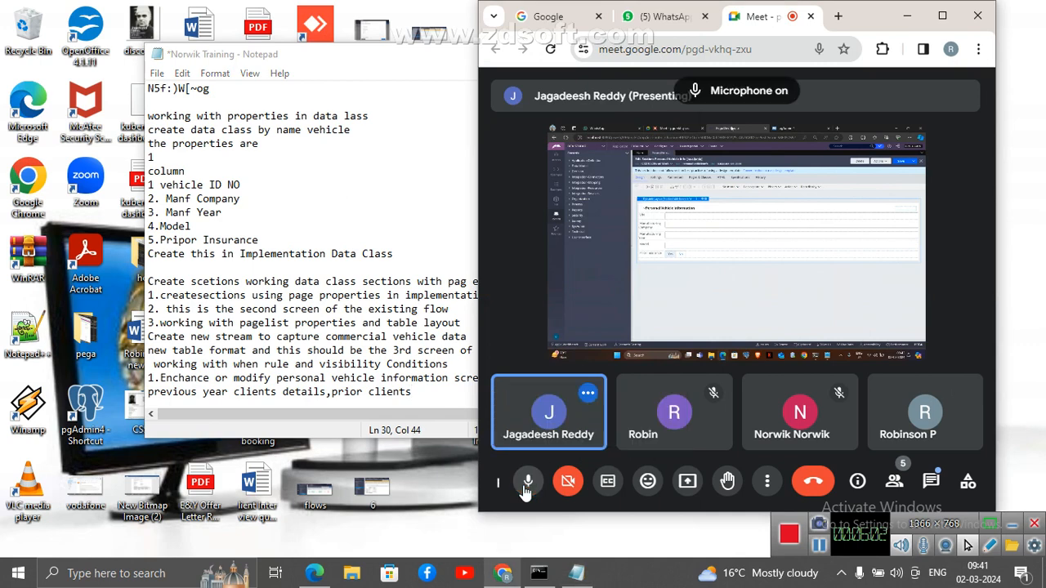
left_click(527, 484)
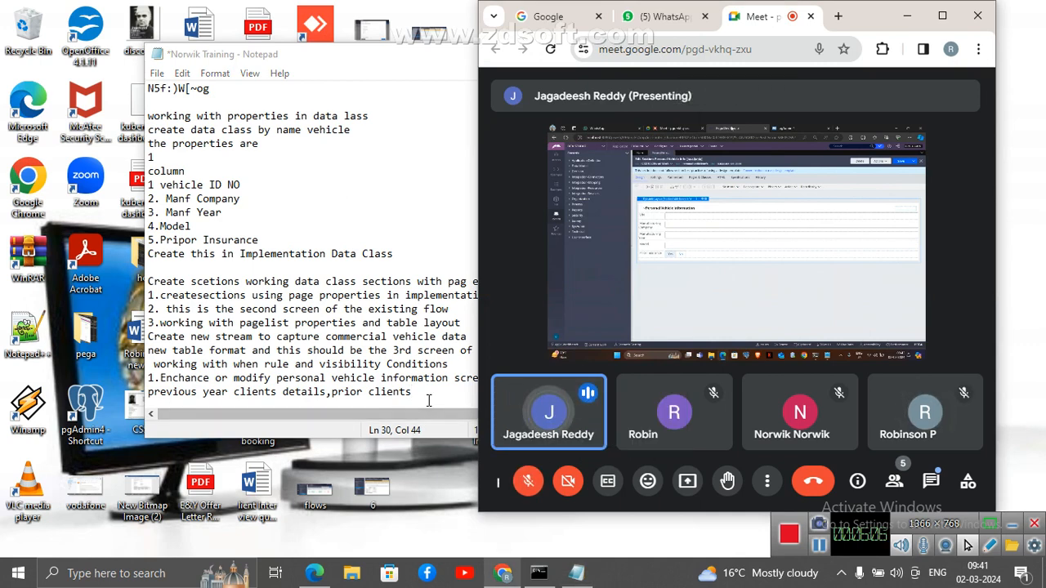
left_click(451, 420)
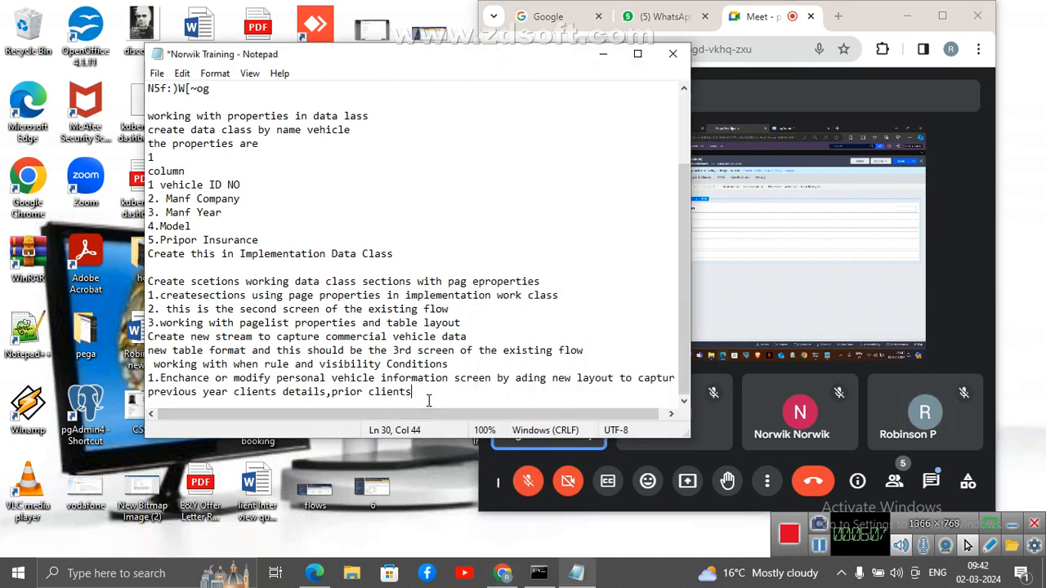
Toggle the call microphone on and off, add "(checkbox)" after "prior clients" in the notes, and switch the microphone on
left_click(530, 484)
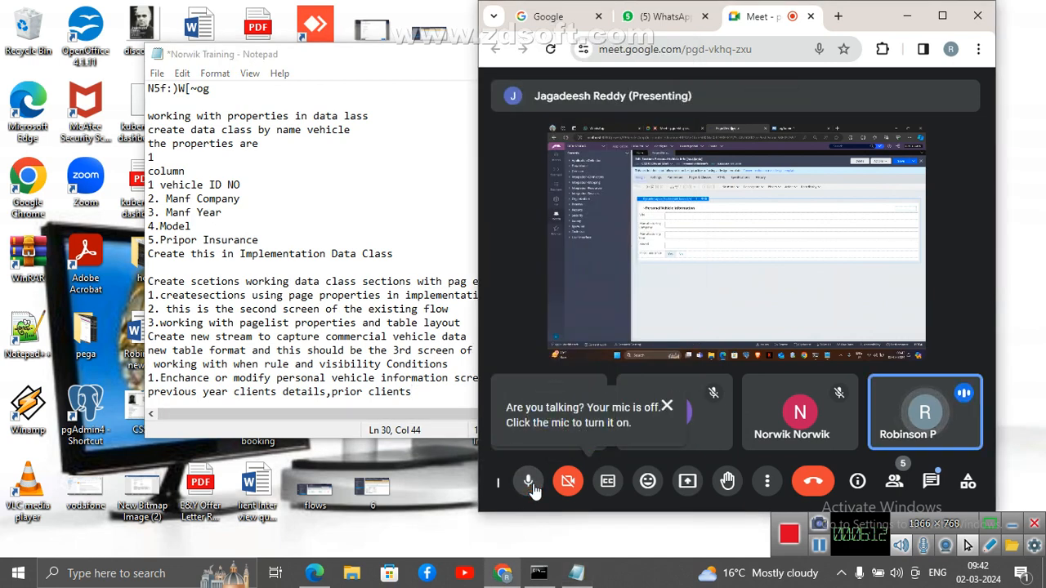
left_click(530, 484)
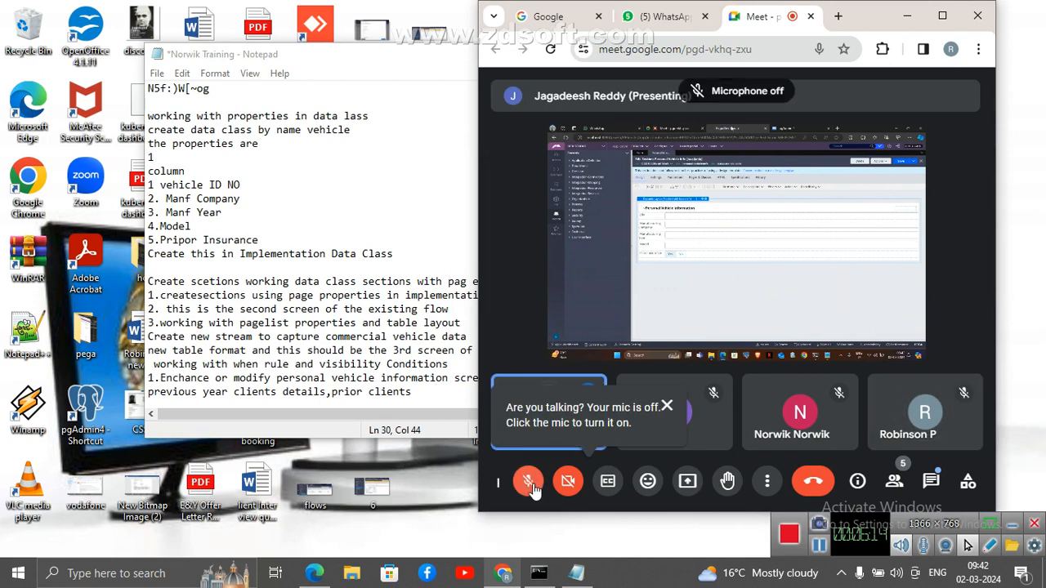
left_click(450, 399)
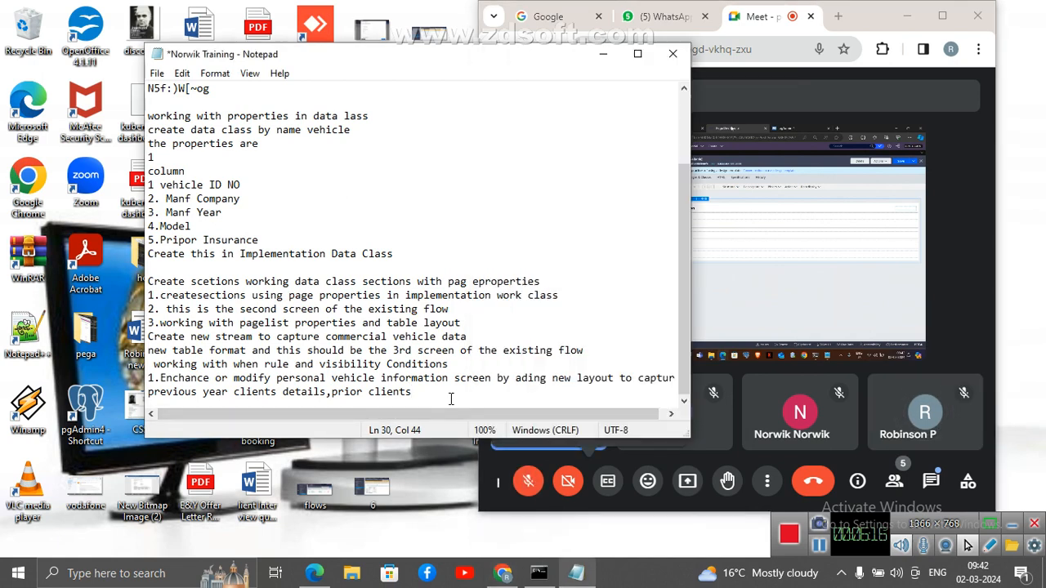
type("(check")
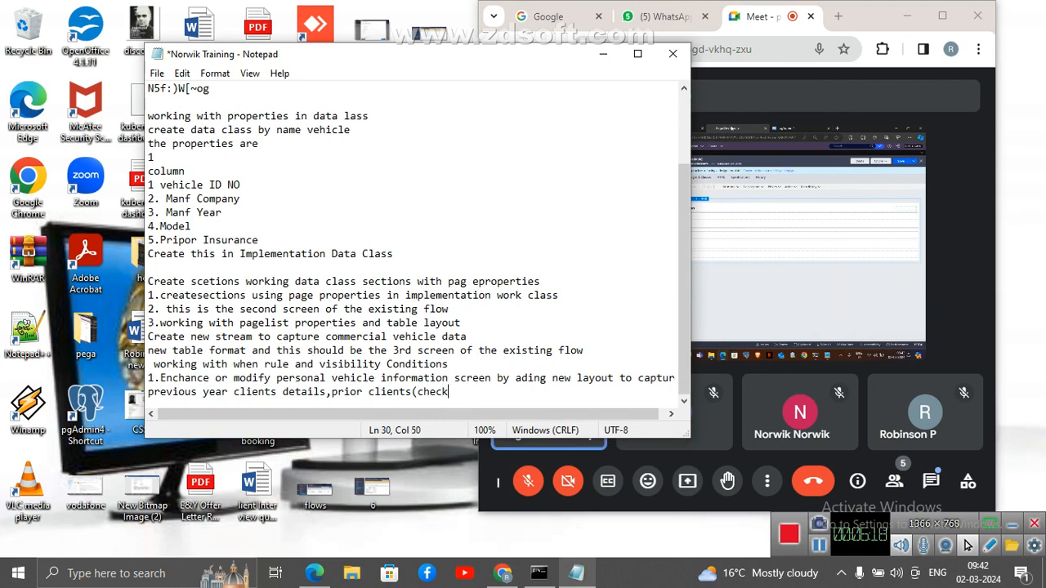
type("box")
left_click(529, 482)
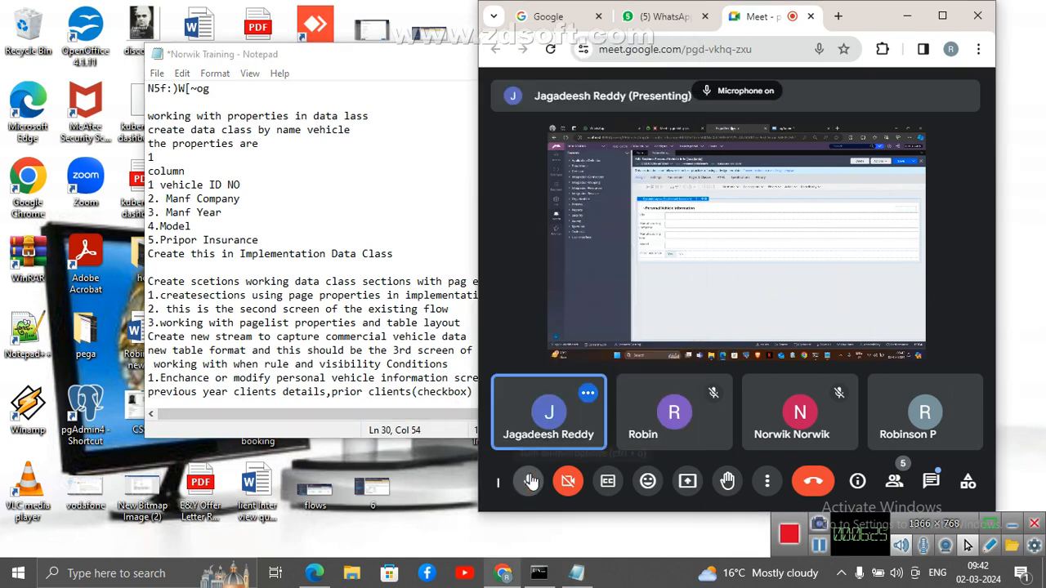
Add a new line at the end of the notes reading "clientdate(date),clientamount"
left_click(473, 393)
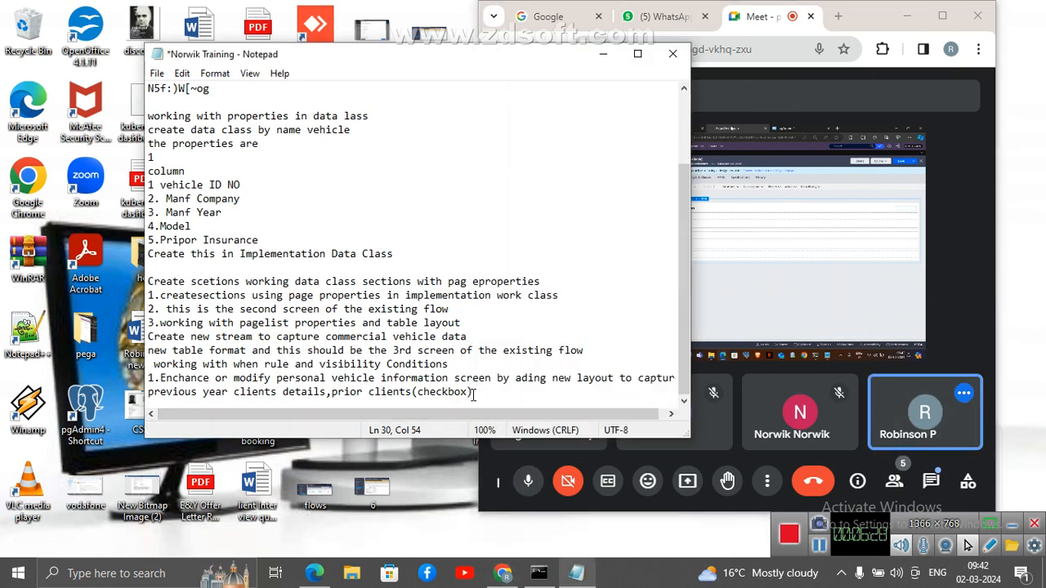
key("Return")
type("c")
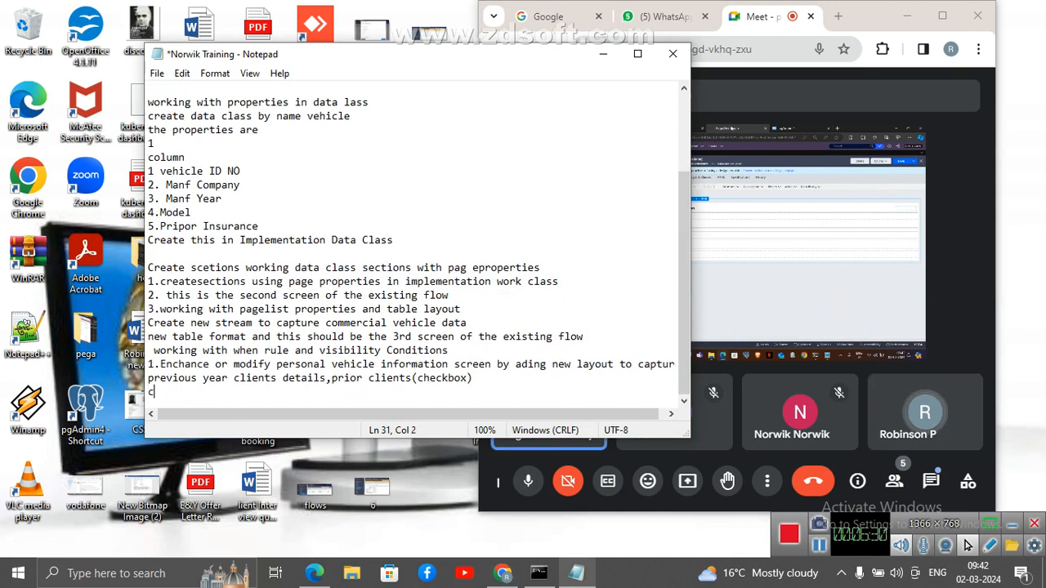
type("lientdat")
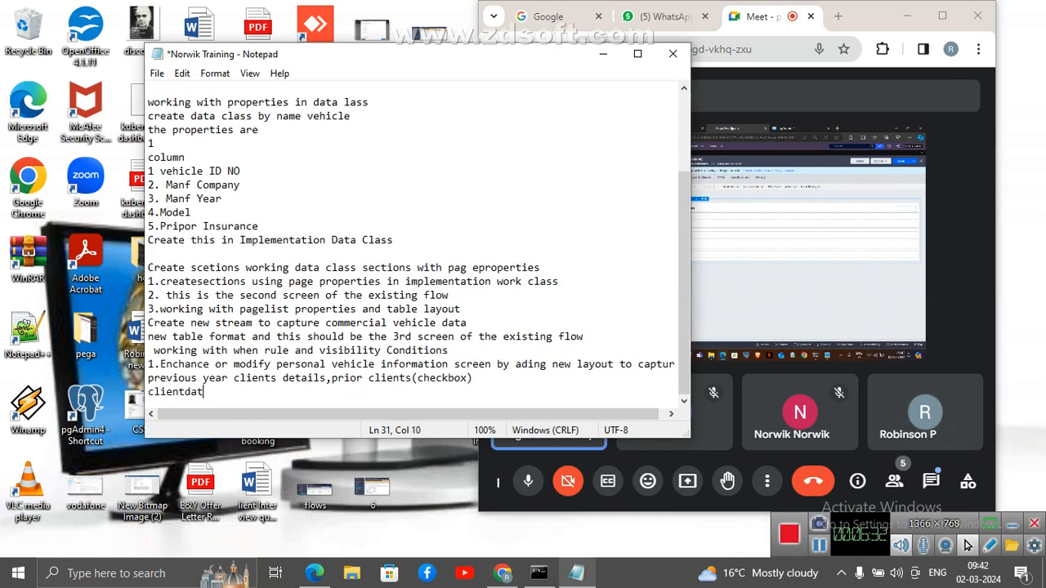
type("e(date")
type("),client")
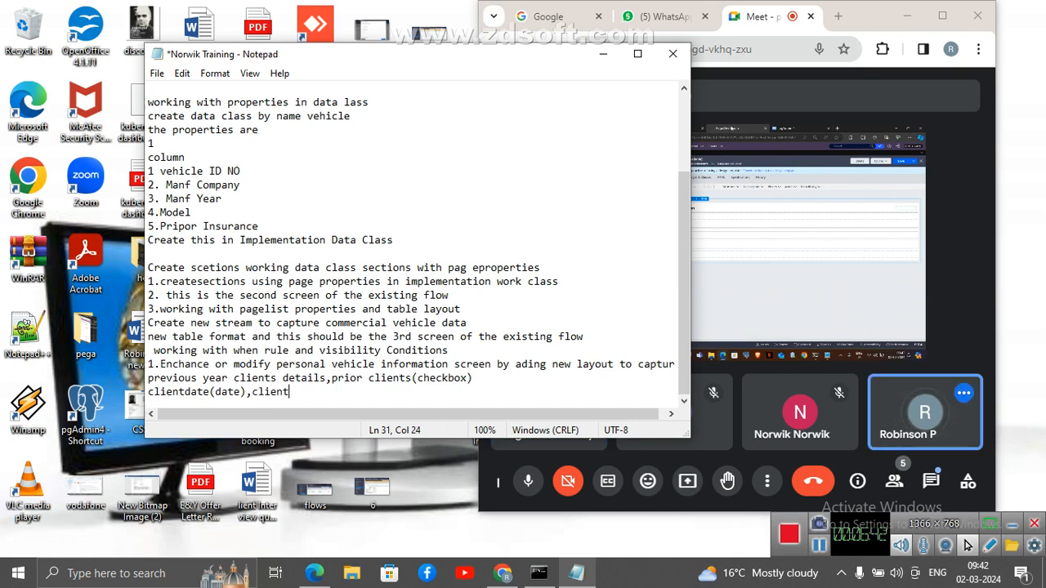
type("amount")
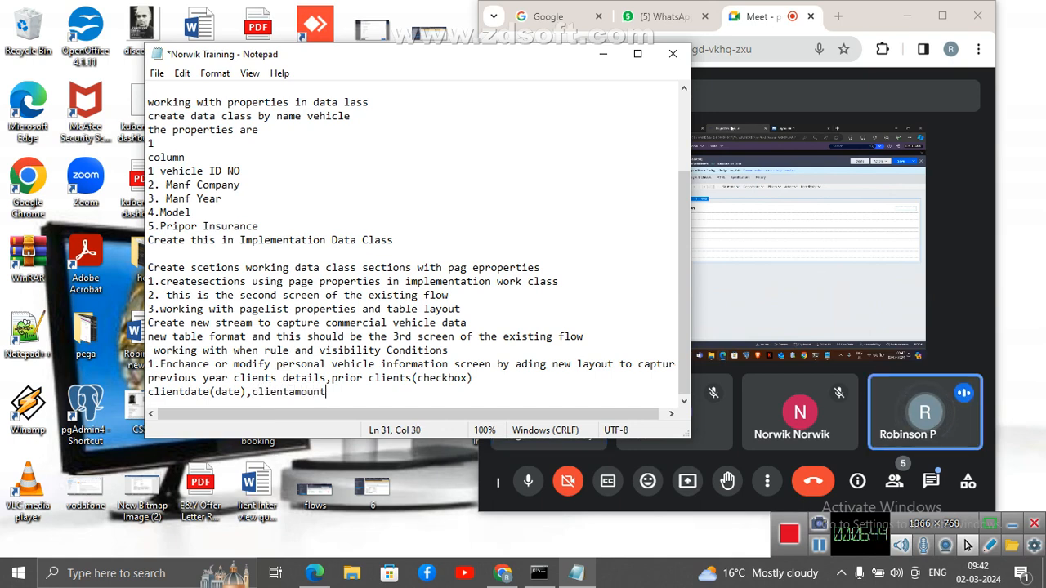
Extend the client properties line with "(currency),client region(text)" and mute the call microphone
type("(curr")
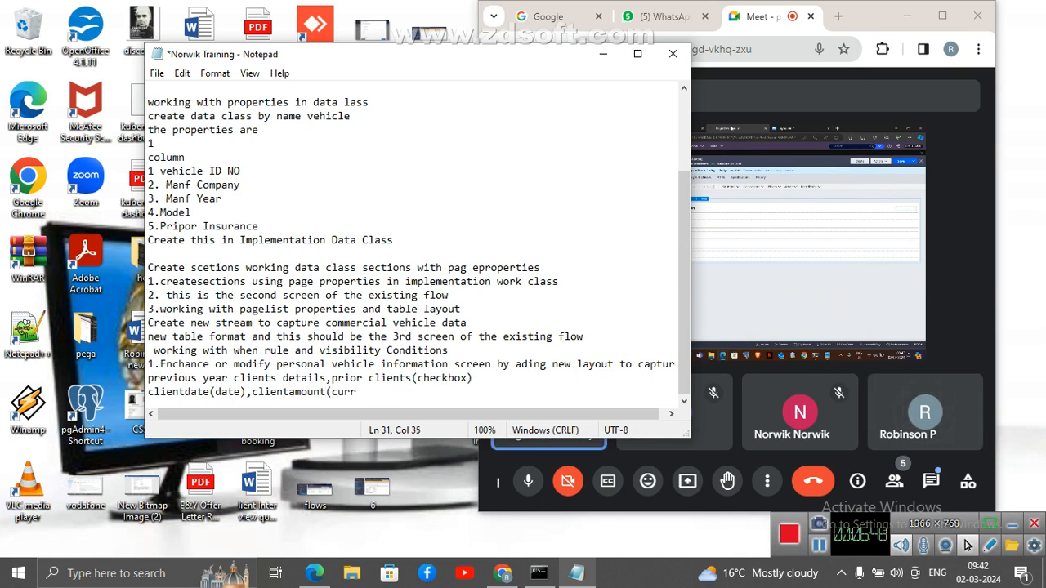
type("enc")
type("y),client ")
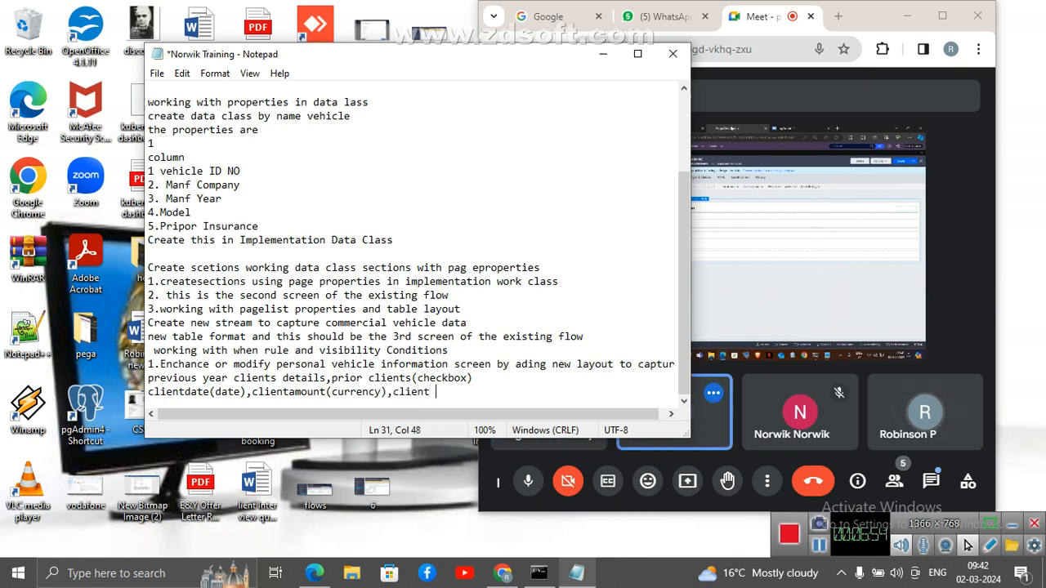
type("region")
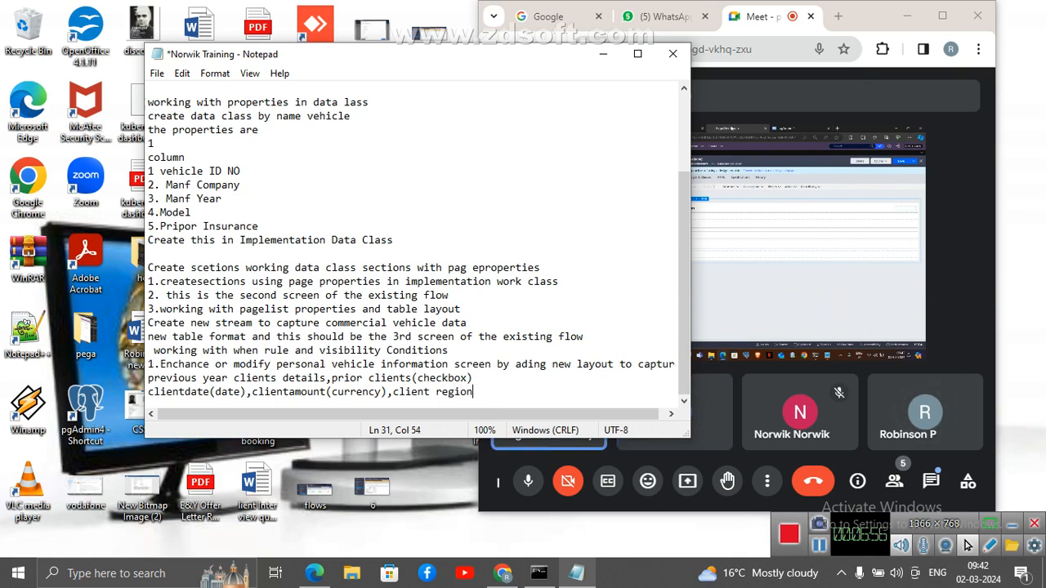
type("(text)")
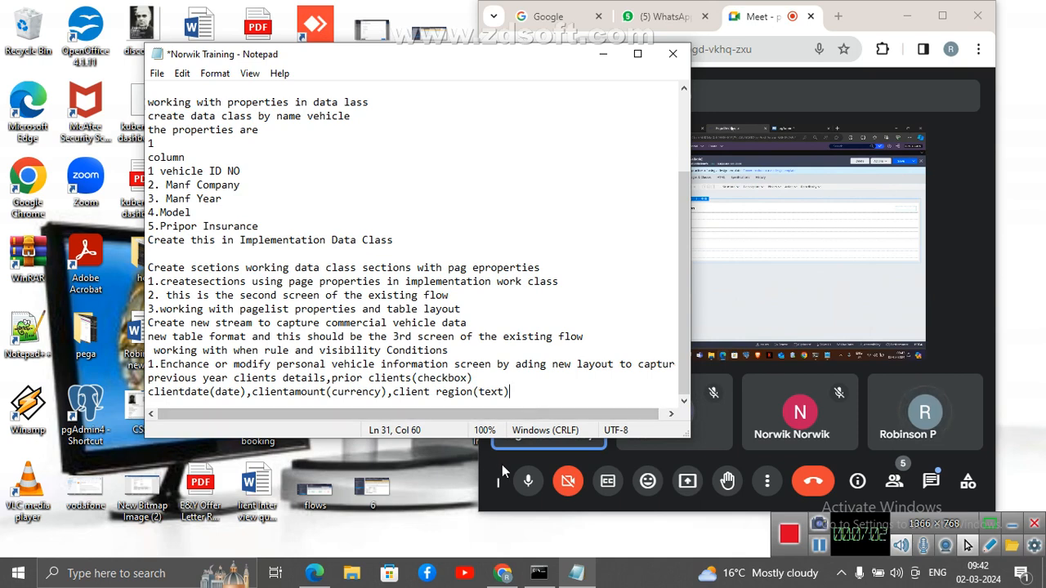
left_click(527, 484)
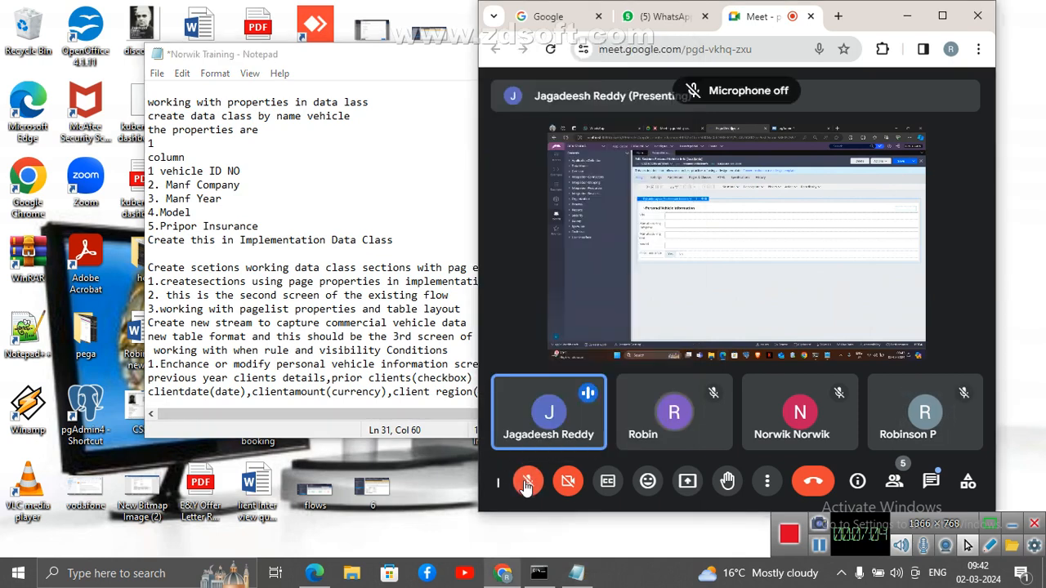
Add the numbered line "2.Client Layout should be visible" below the client properties line in the notes
left_click(443, 393)
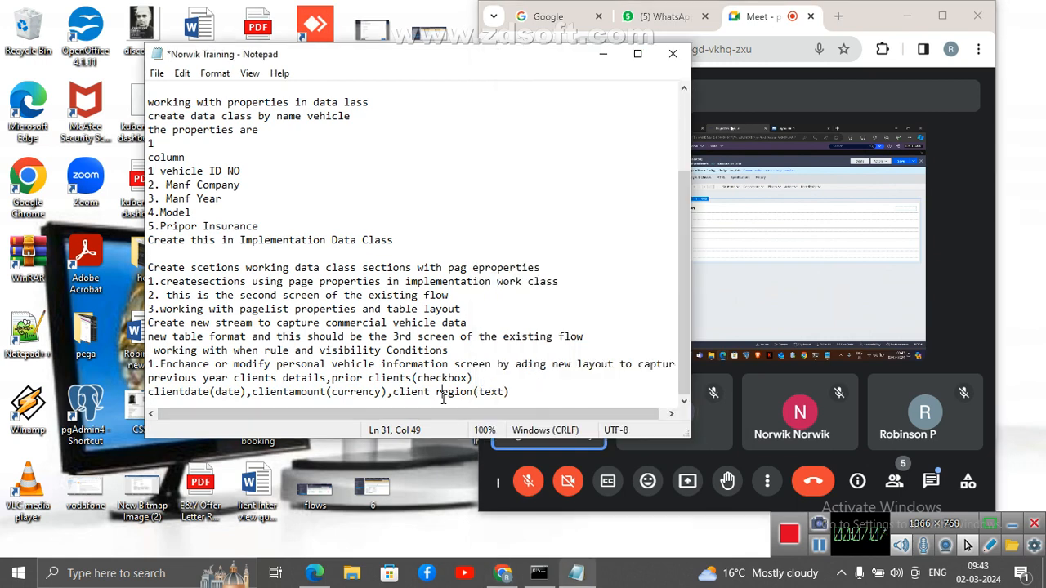
left_click(531, 393)
key("Return")
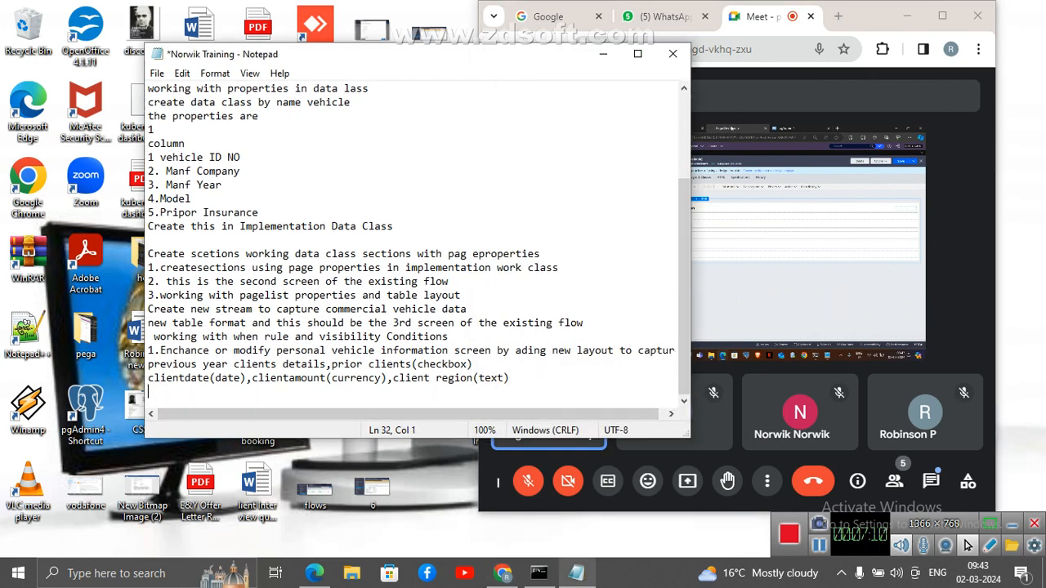
key("BackSpace")
type("2.Clien")
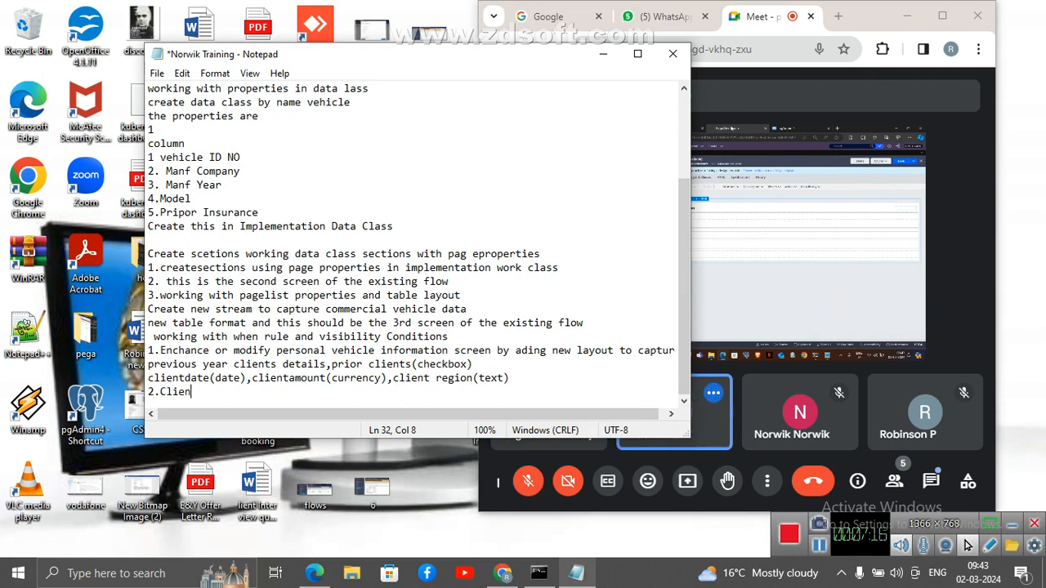
type("t La")
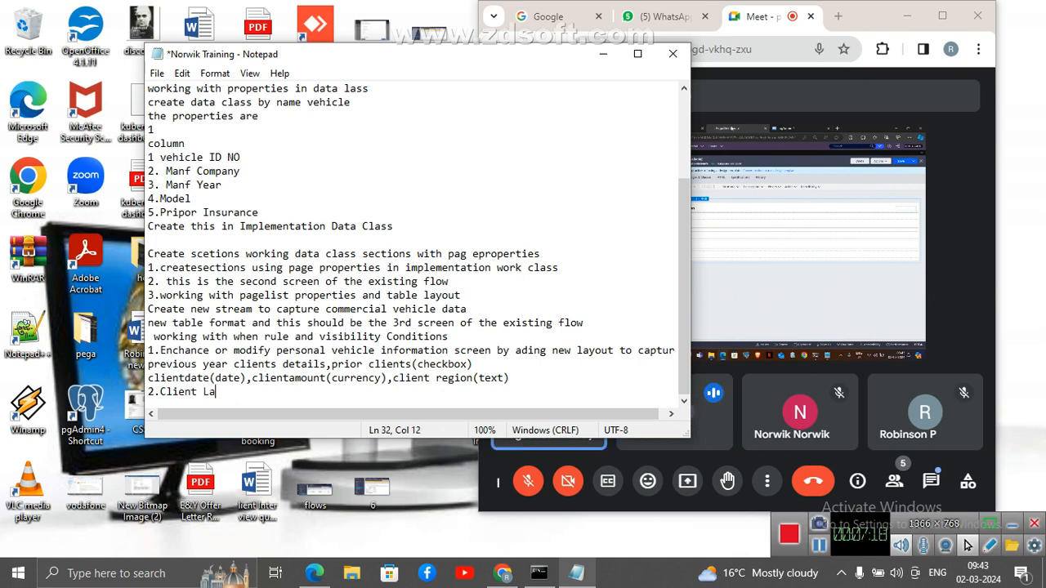
type("yout s")
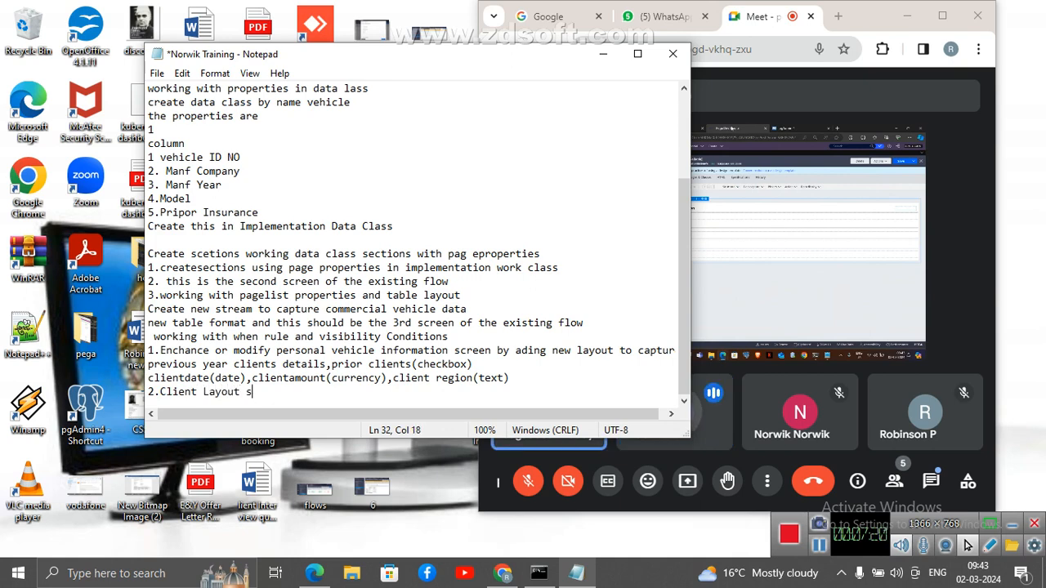
type("hould b")
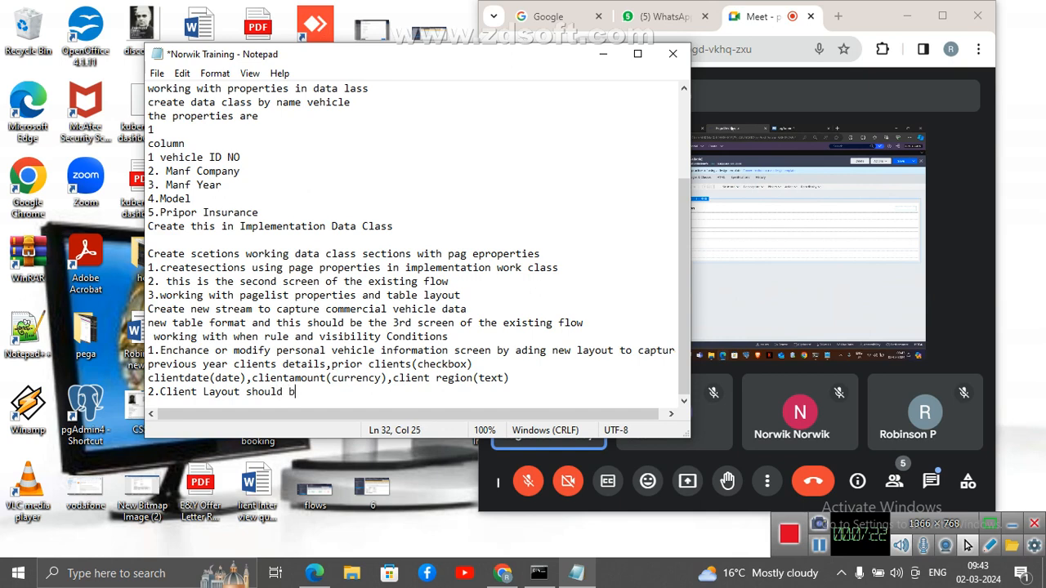
type("e visible")
Toggle the call microphone on and off, and continue line 2 of the notes with "when there is a prior insurance"
left_click(539, 484)
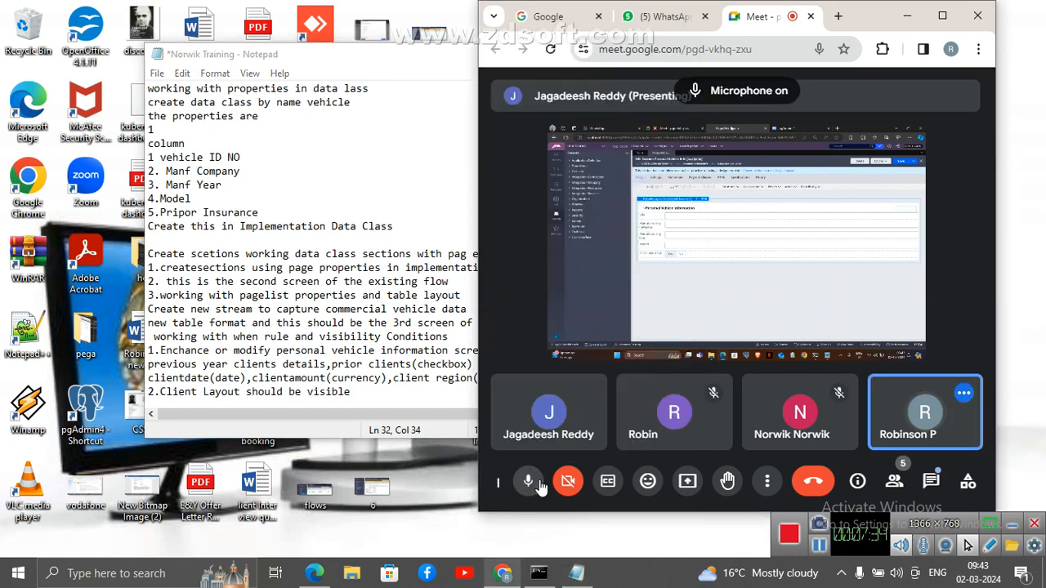
left_click(540, 484)
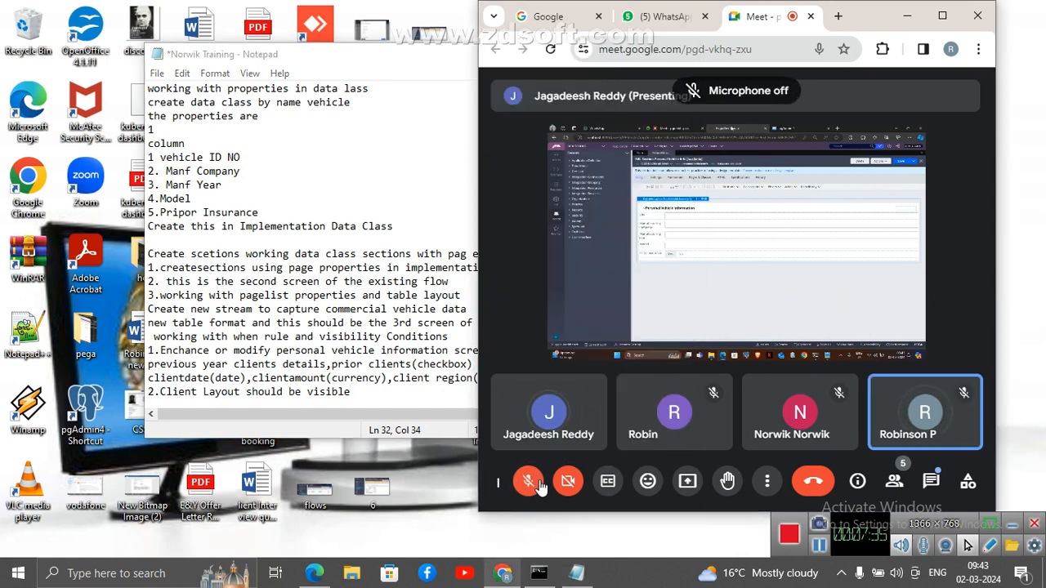
left_click(366, 396)
type("whe")
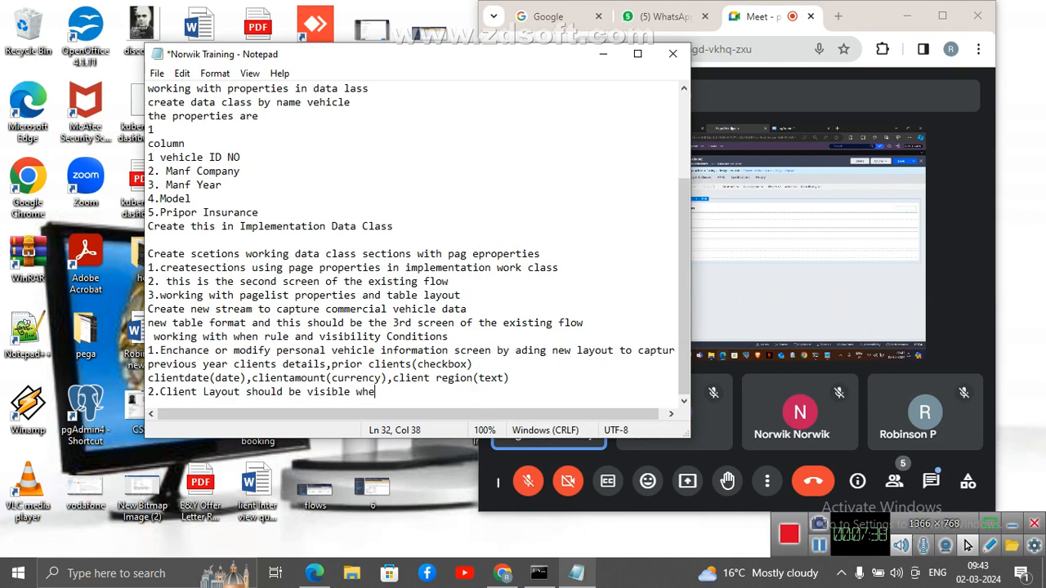
type("n there is a prior ")
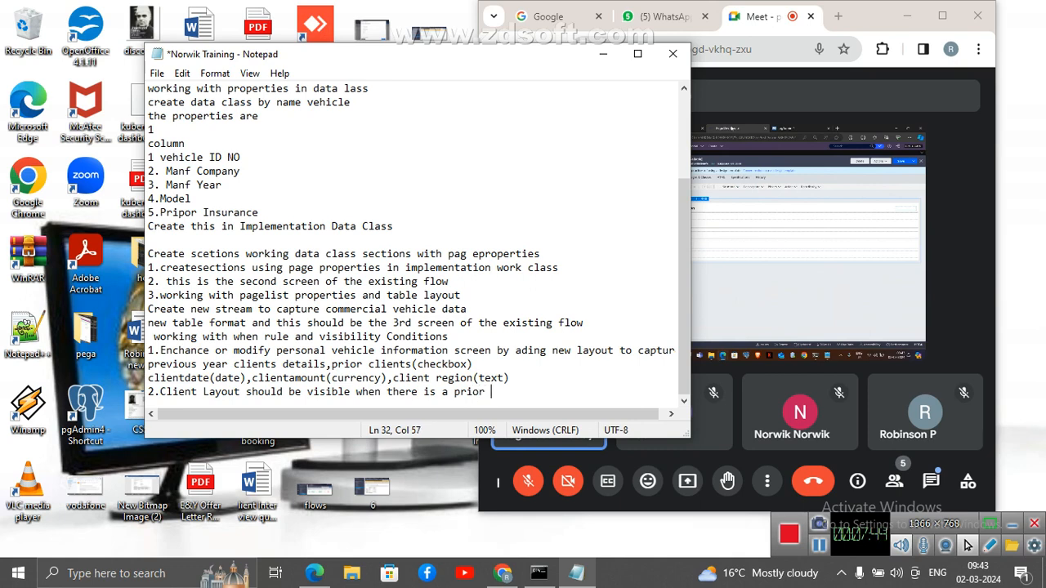
type("insurance")
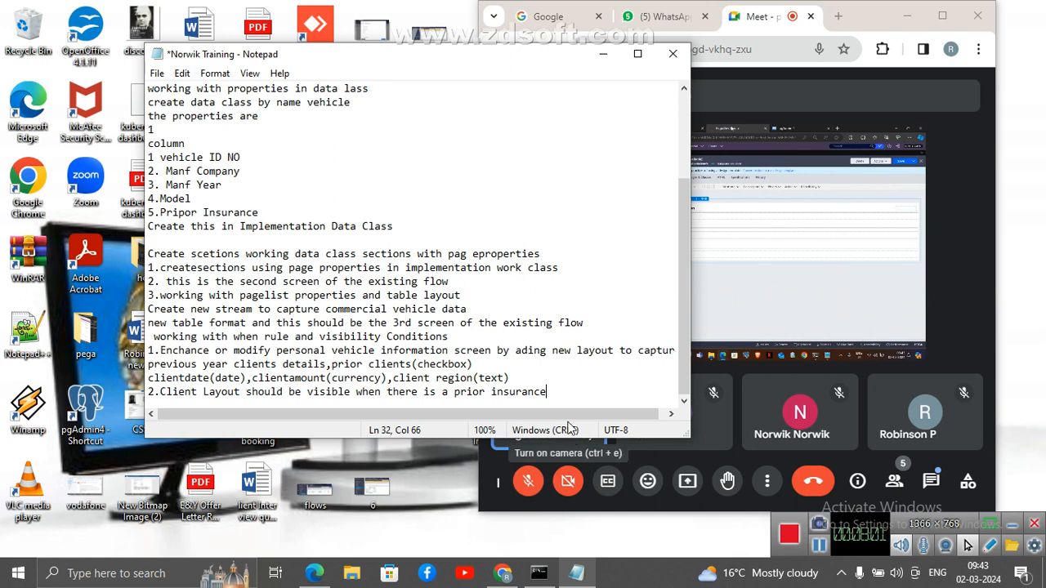
Start line 3 of the notes with "3.Make Client" below the prior insurance line, and toggle the call microphone on and off
key("Return")
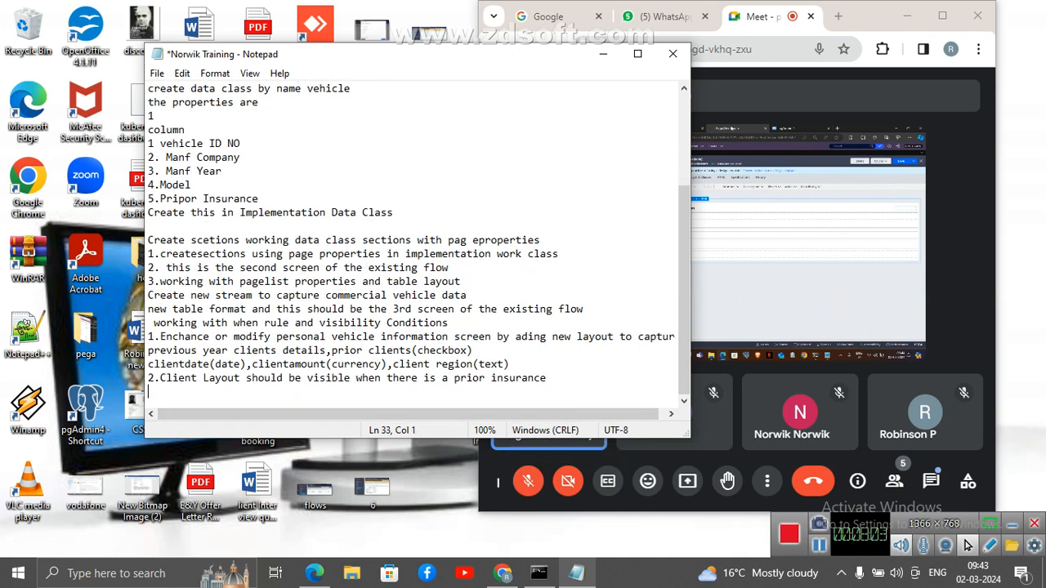
type("3.Ma")
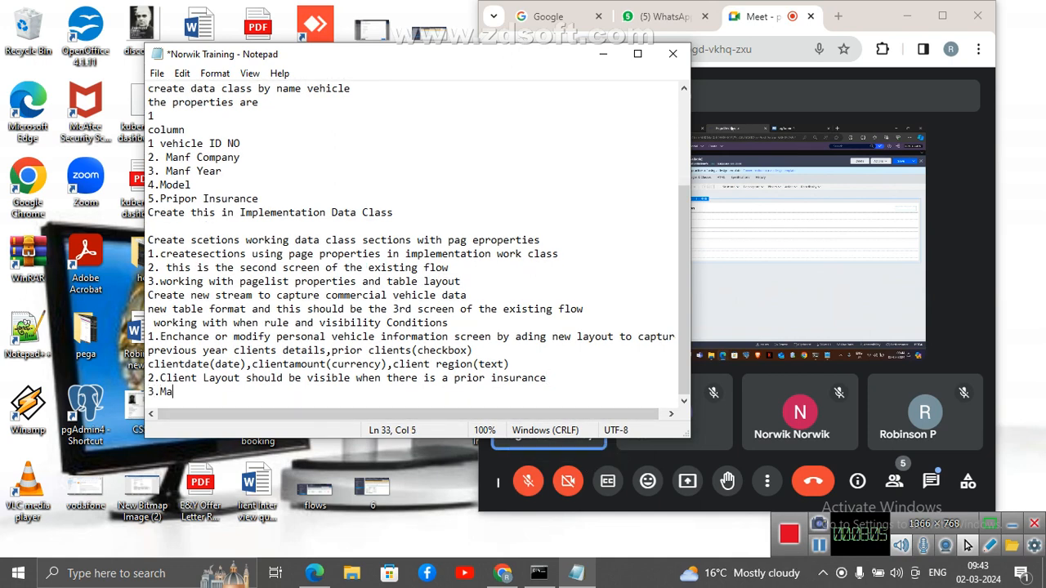
type("ke Client")
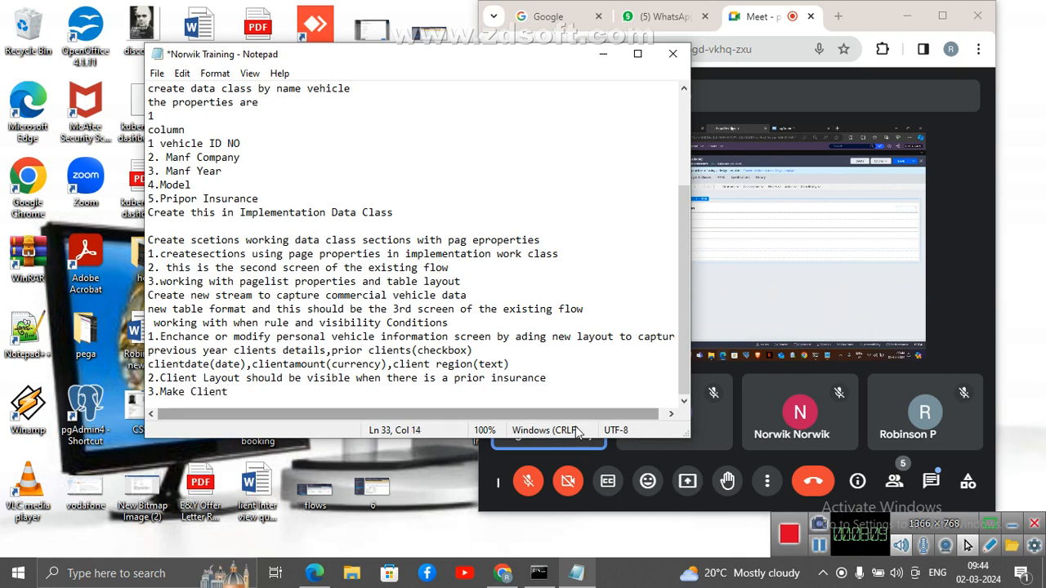
left_click(527, 483)
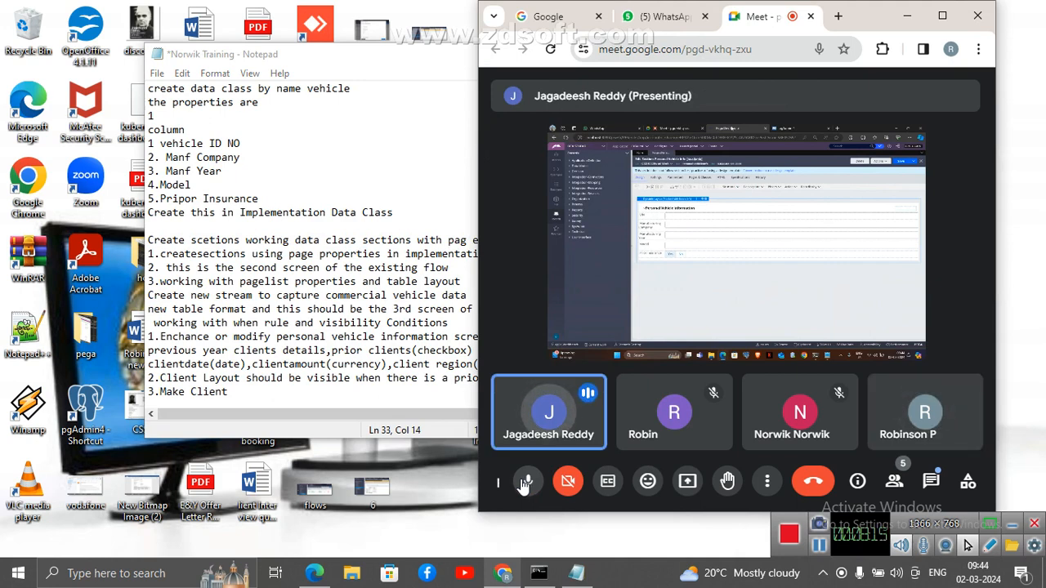
left_click(527, 482)
Continue line 3 of the notes with "date,ammount aand region controls", and toggle the call microphone on and off
left_click(261, 391)
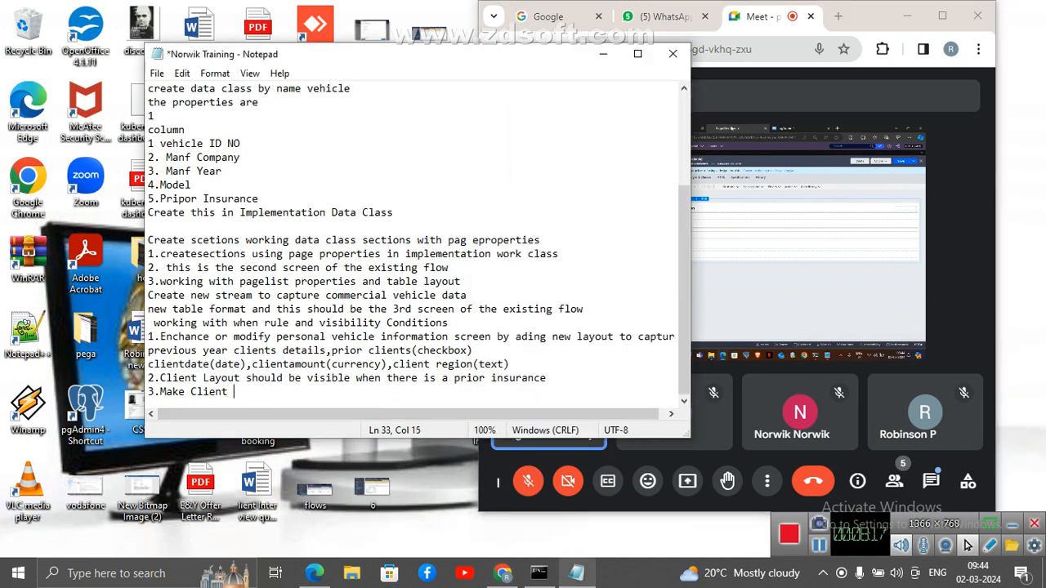
type("date,am")
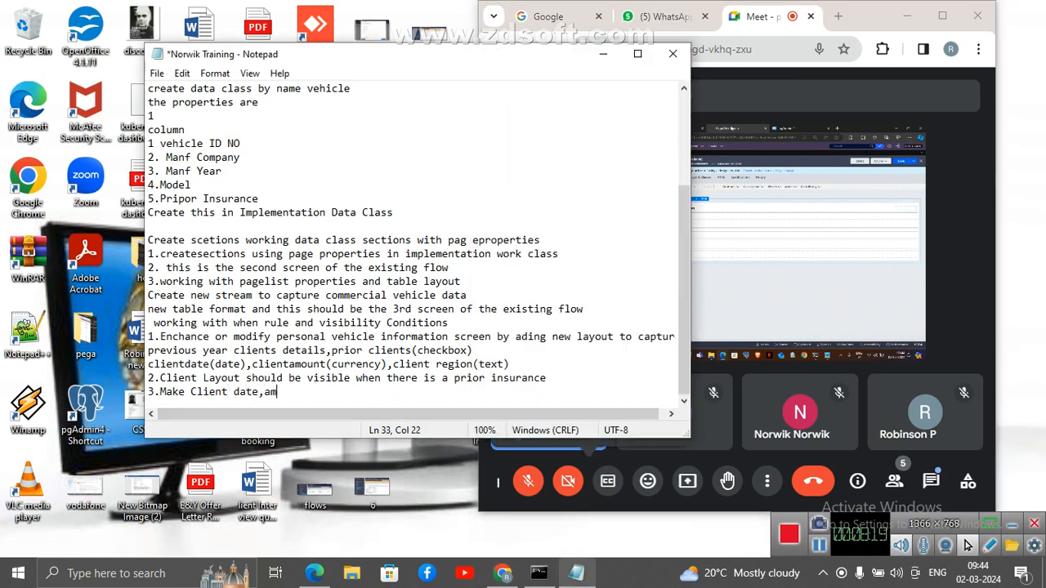
type("mount aand regio")
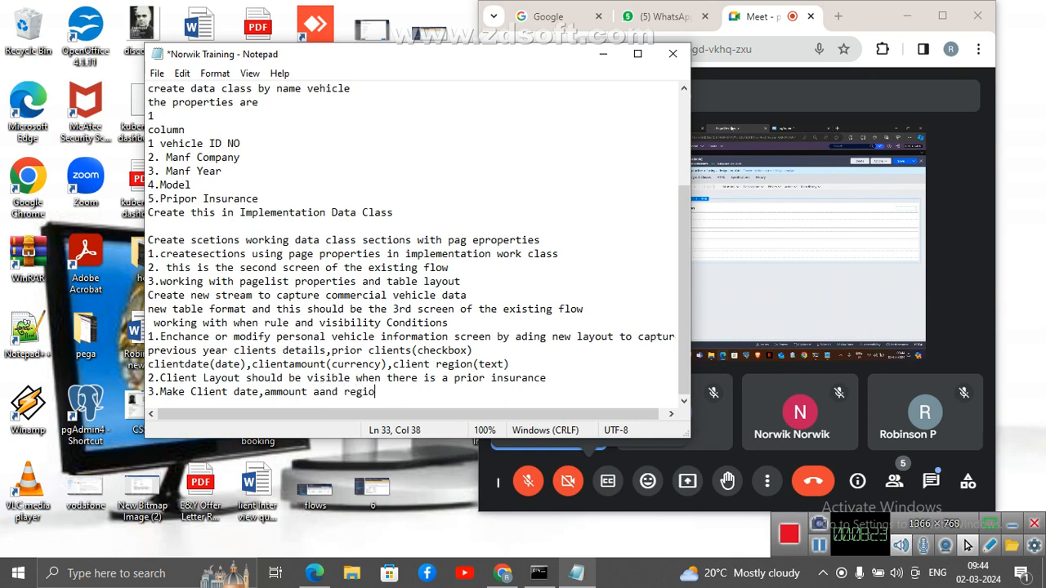
type("n controls")
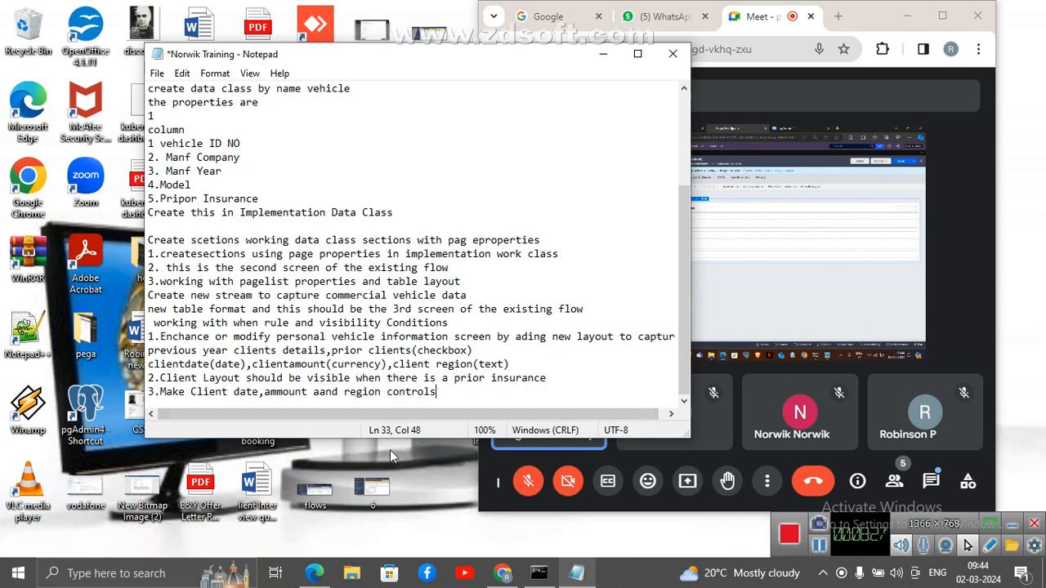
left_click(530, 485)
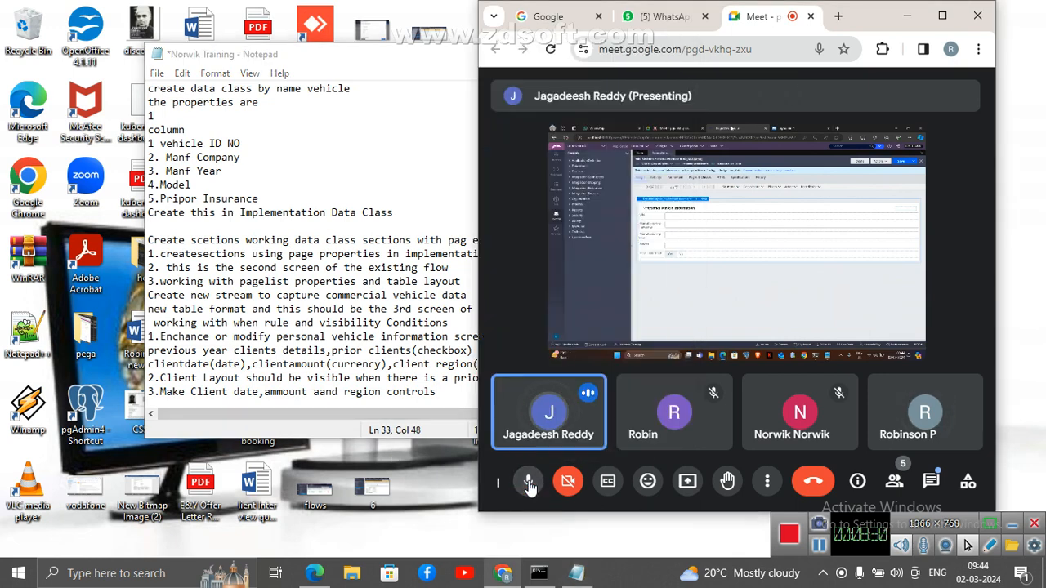
left_click(530, 486)
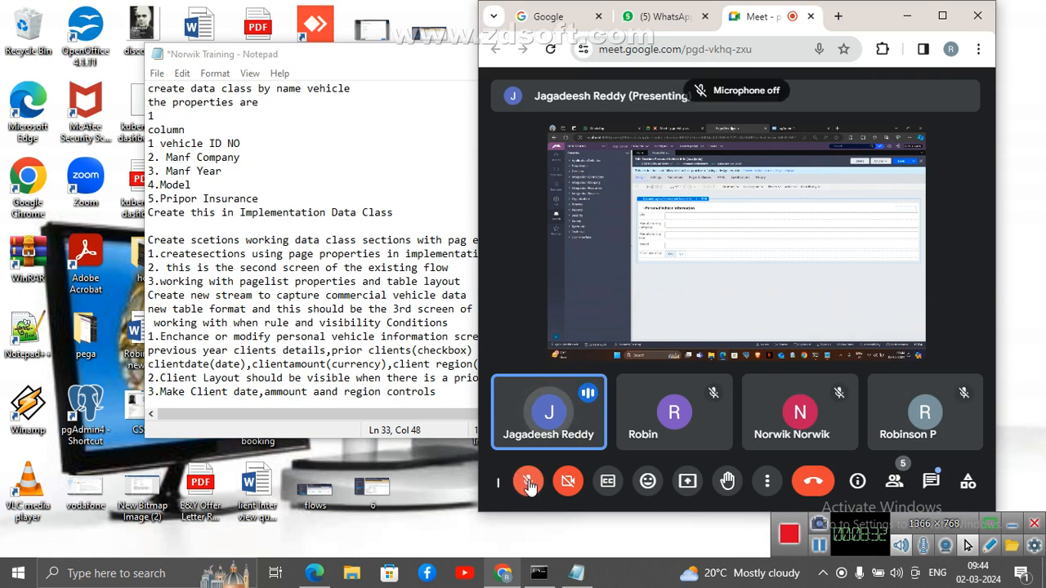
Finish line 3 of the notes with "visible when there is prior clents"
left_click(450, 411)
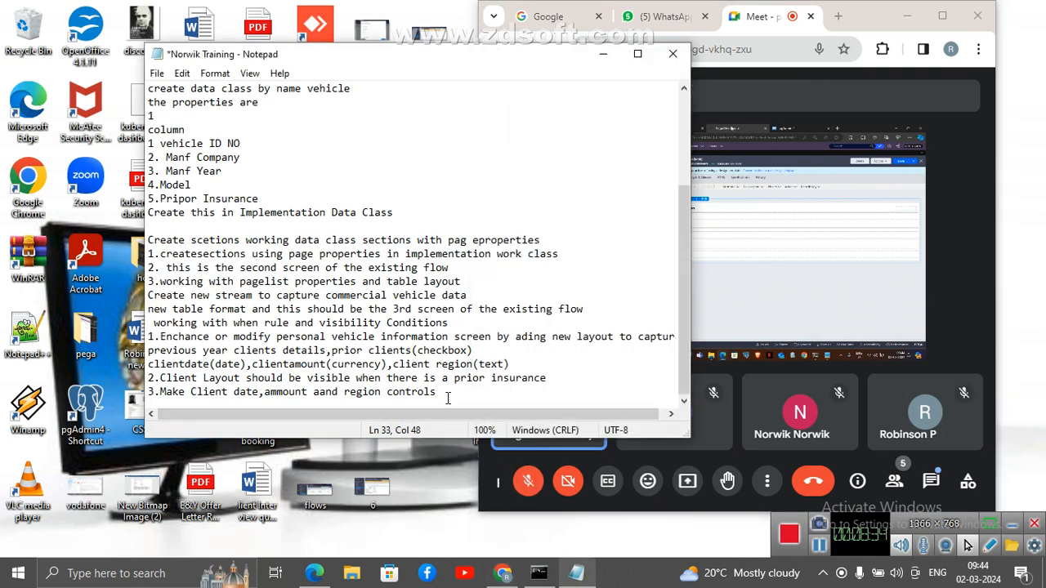
type("visible when t")
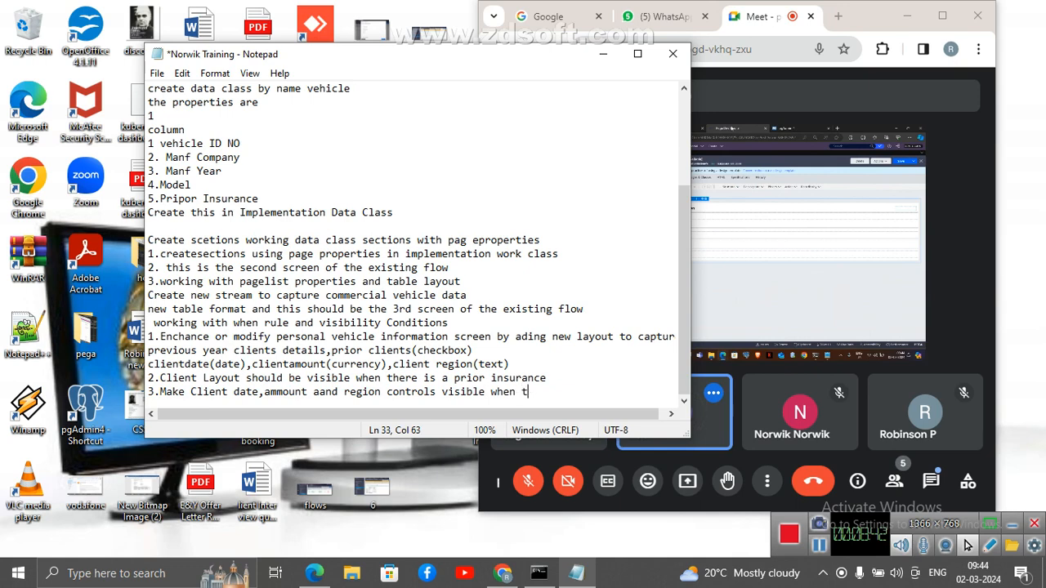
type("here is")
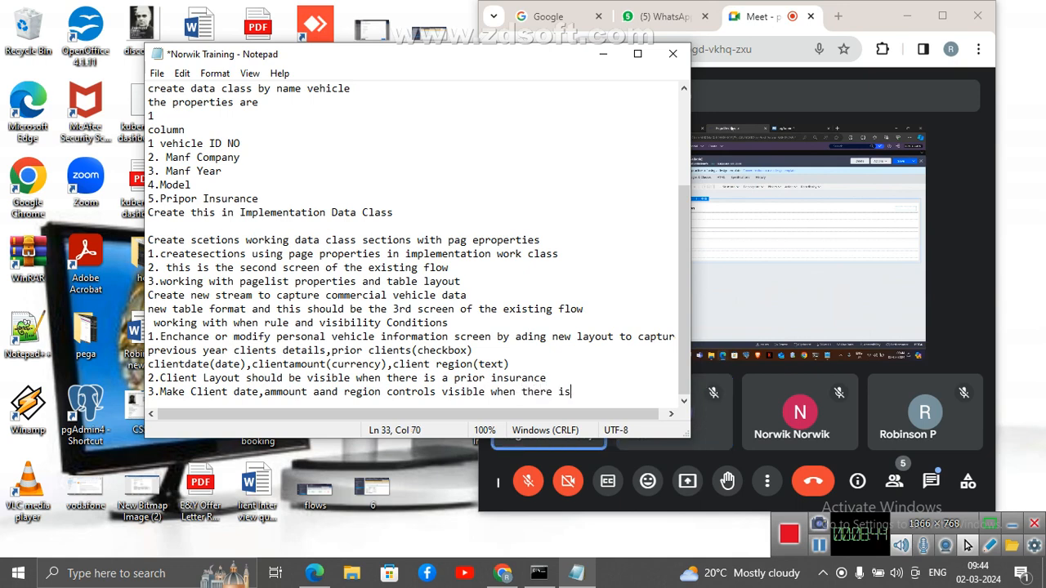
type(" prio")
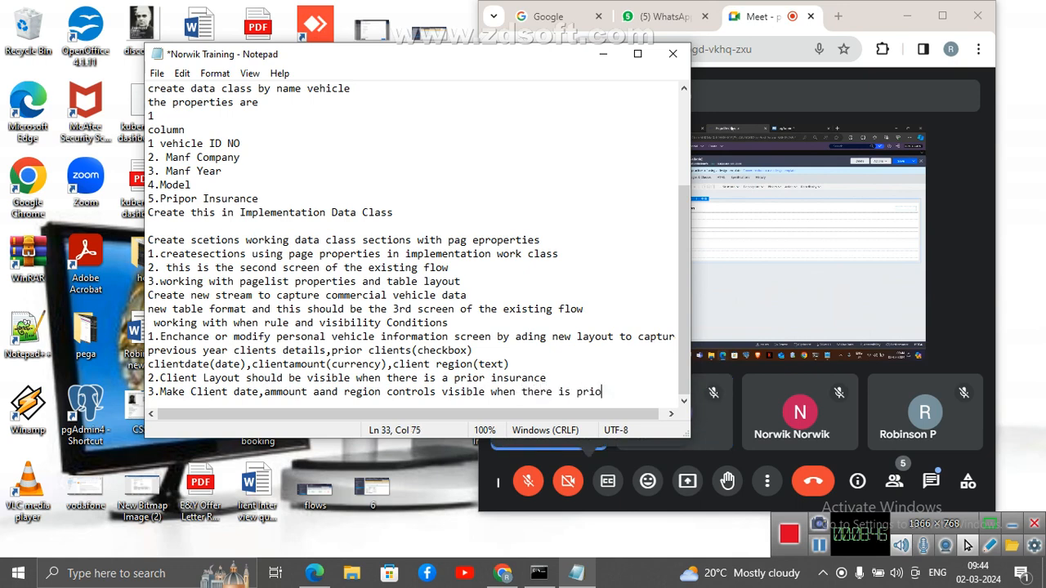
type("r cl")
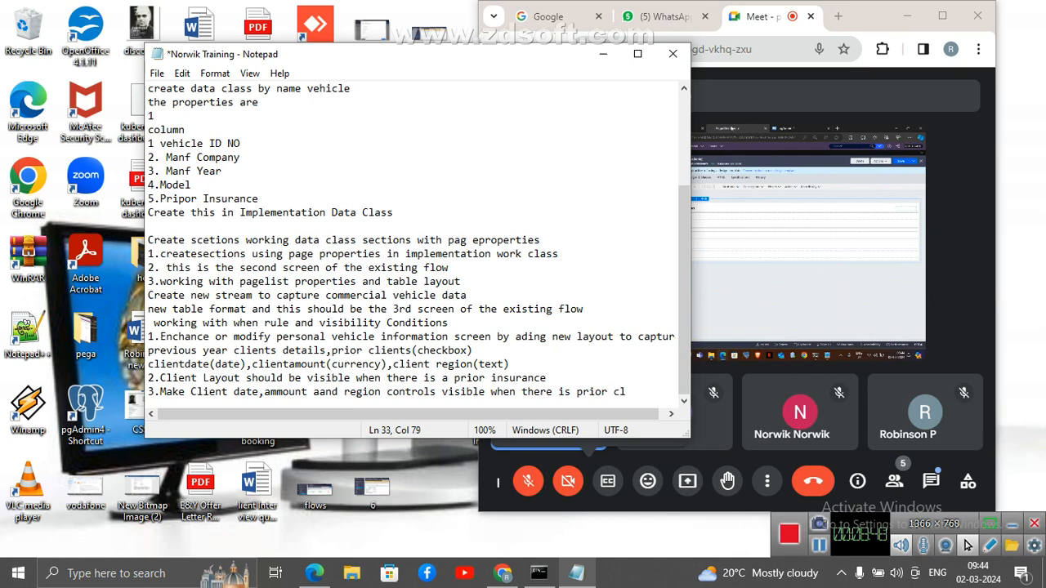
type("ents")
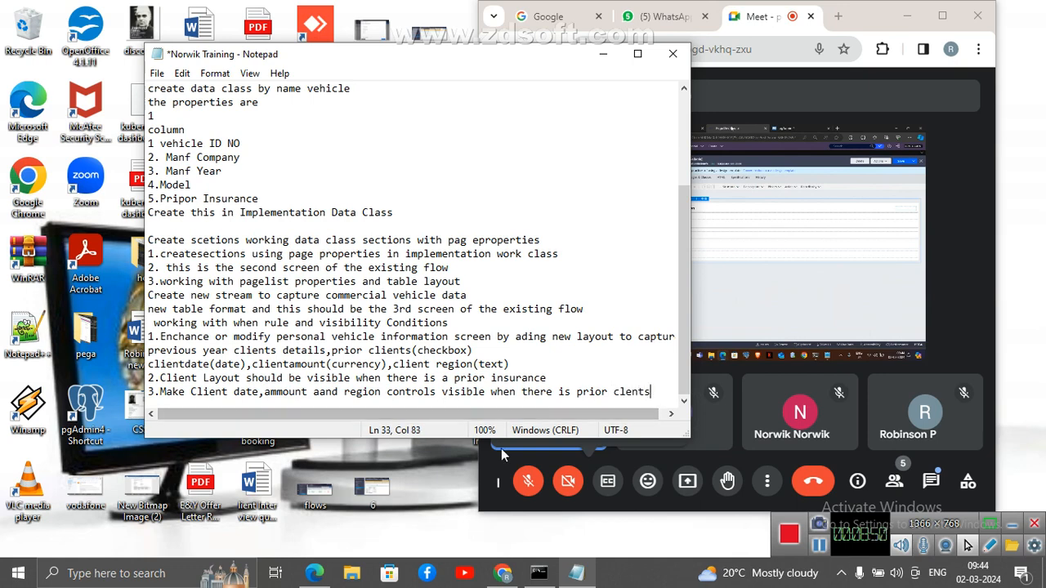
Toggle the call microphone on and off, and save the Norwik Training notes
left_click(540, 486)
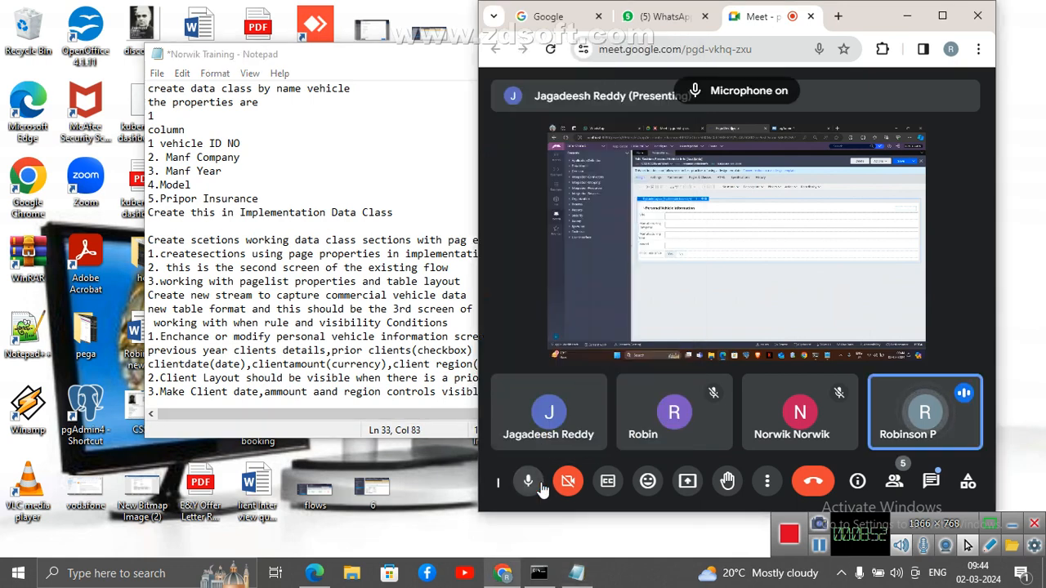
left_click(529, 484)
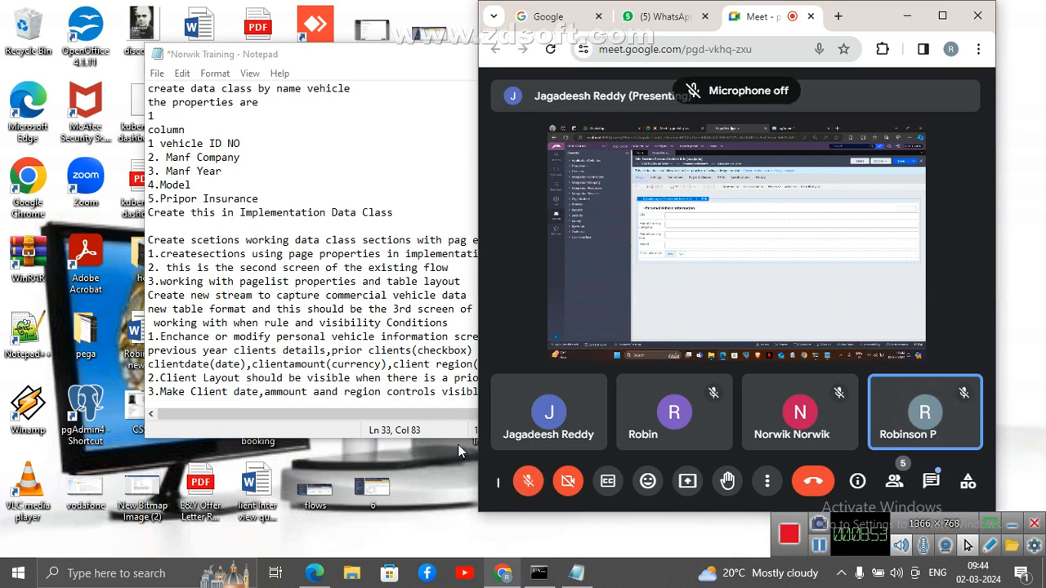
left_click(427, 396)
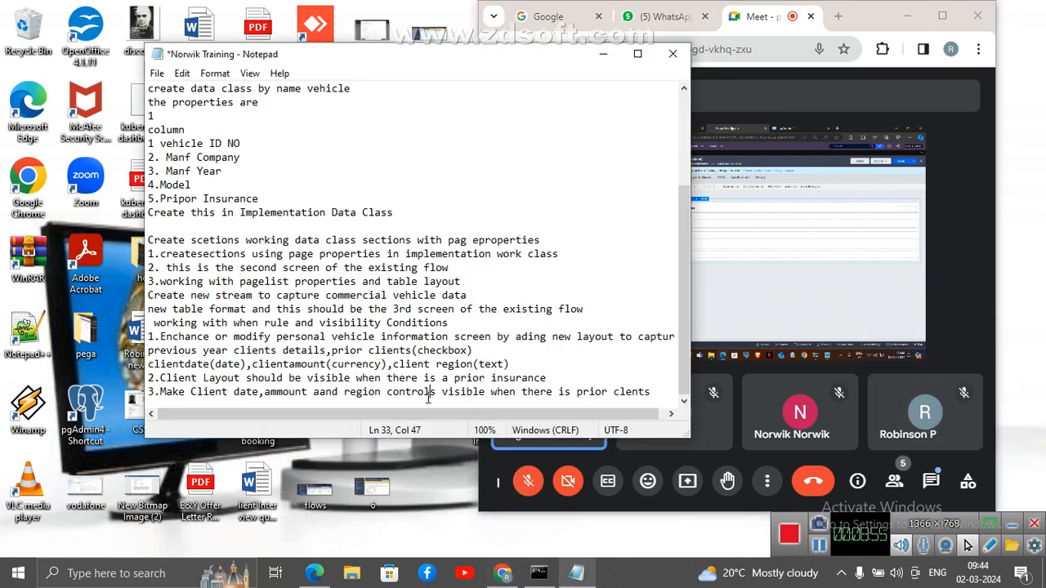
left_click(156, 73)
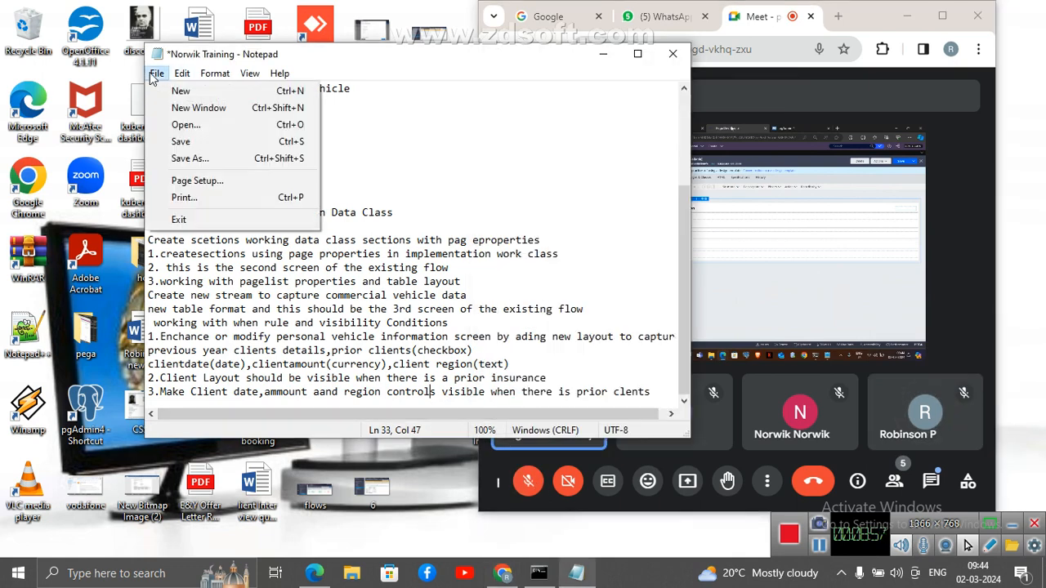
left_click(181, 142)
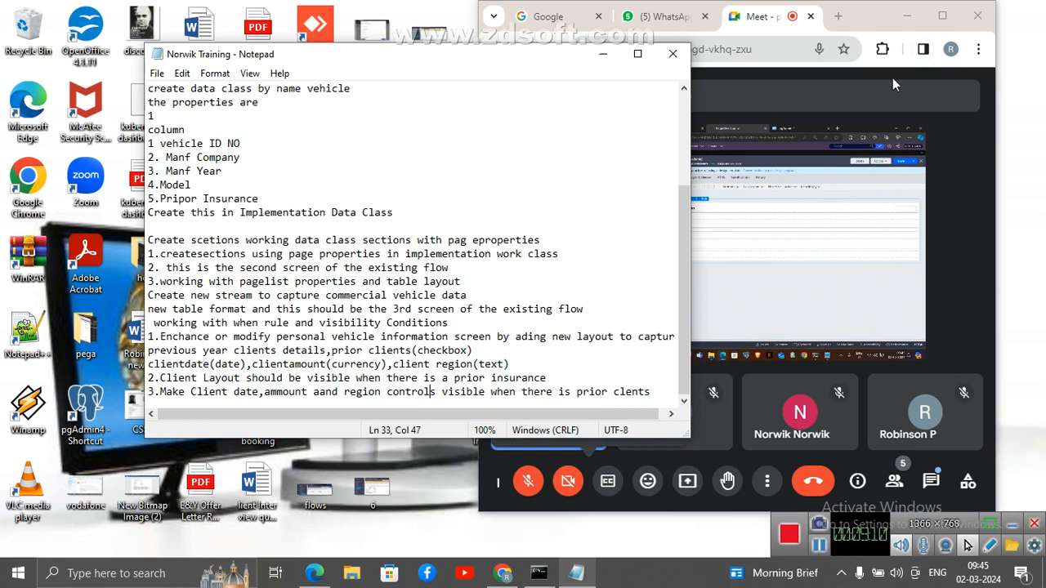
Switch to the meeting's shared Pega Dev Studio and load the ICICI-Data class through the App explorer's class search
double_click(908, 163)
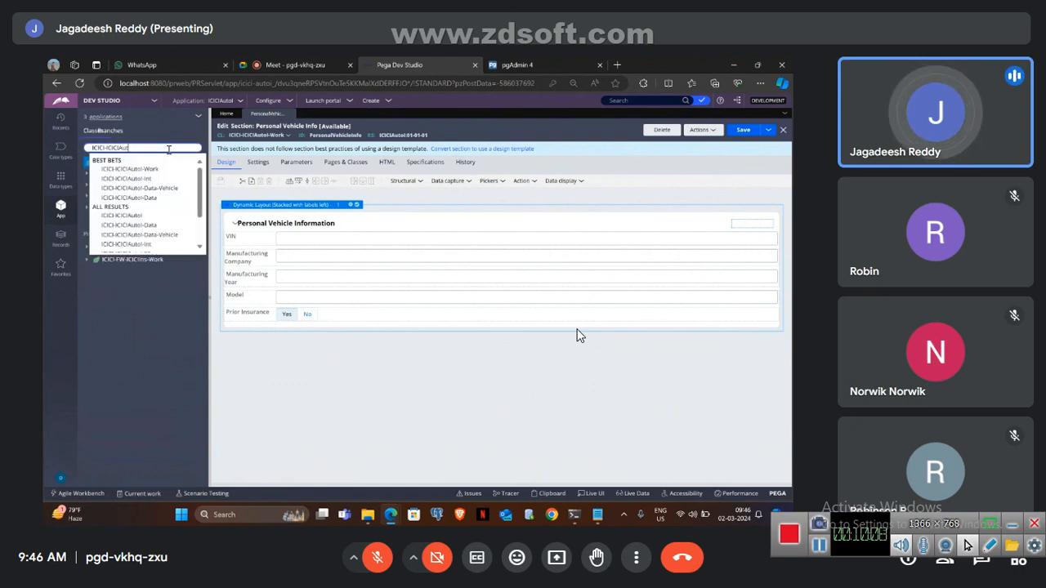
key("BackSpace")
key("BackSpace")
key("BackSpace")
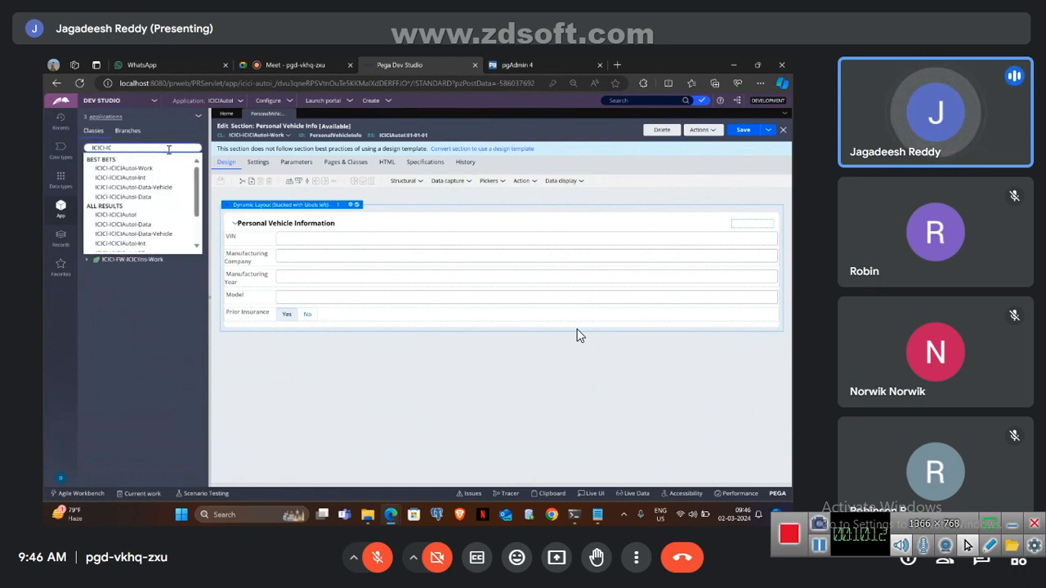
key("BackSpace")
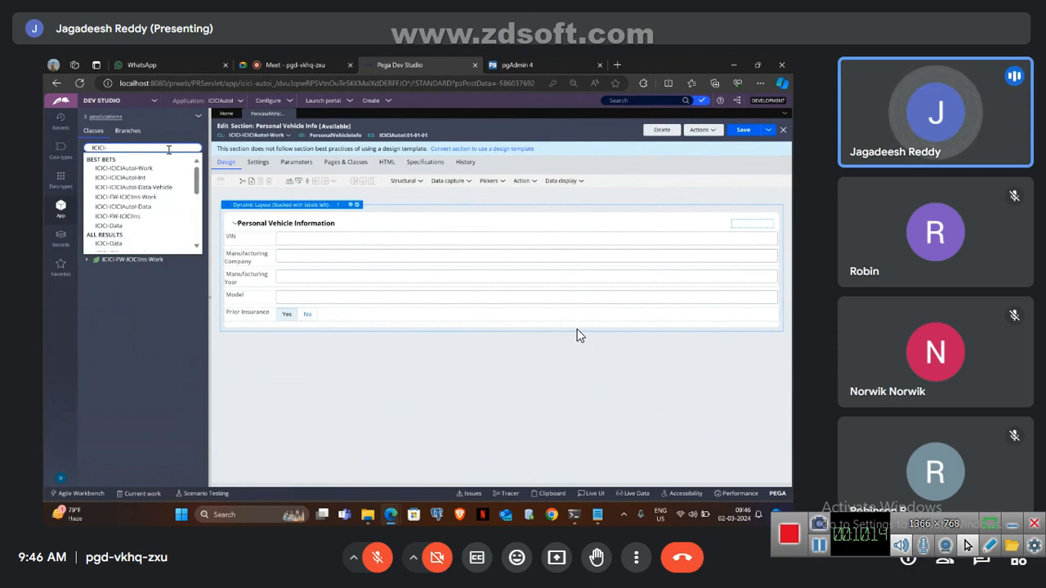
key("Down")
key("Down")
key("Down")
key("Down")
key("Down")
key("Down")
key("Down")
key("Down")
key("Down")
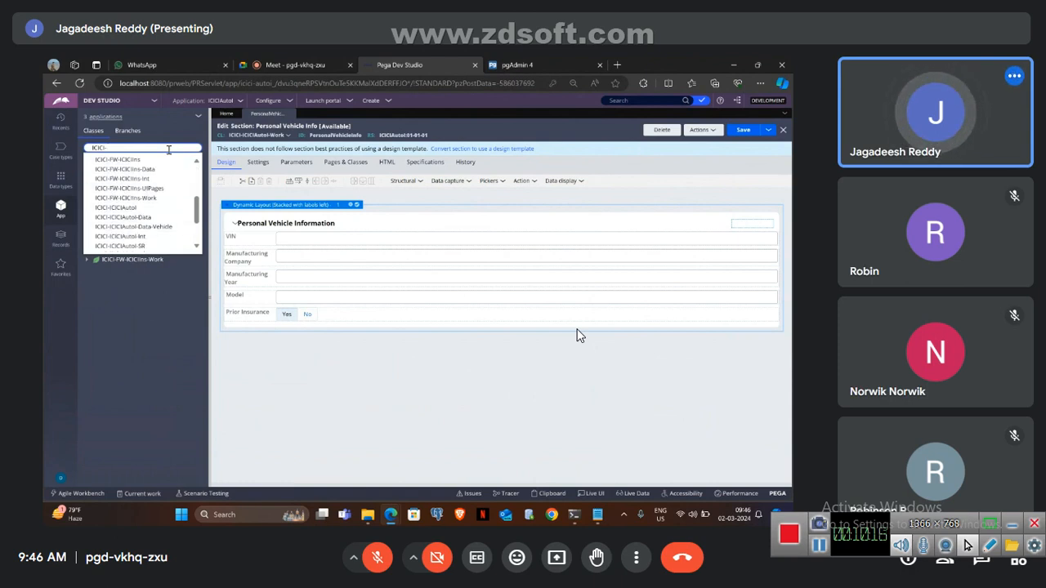
key("Up")
key("Up")
key("Up")
key("Up")
key("Up")
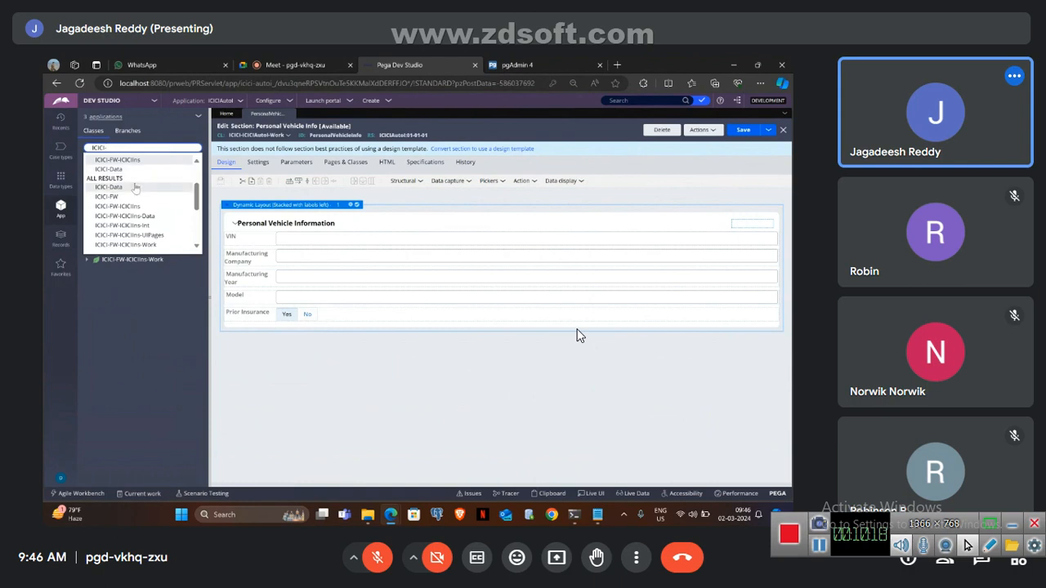
left_click(135, 187)
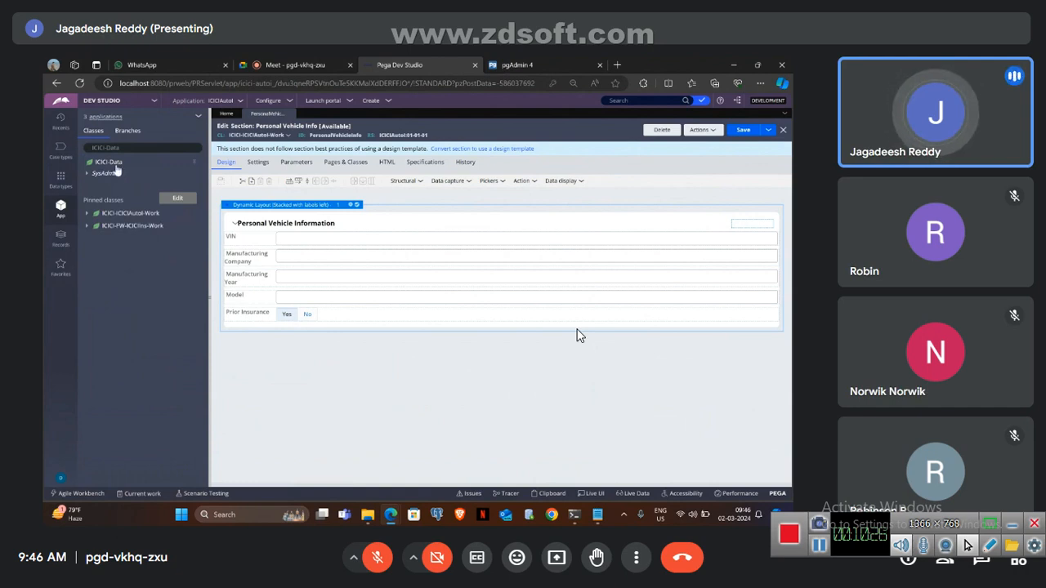
Start creating a SysAdmin Class record from the ICICI-Data class
right_click(114, 163)
mouse_move(116, 172)
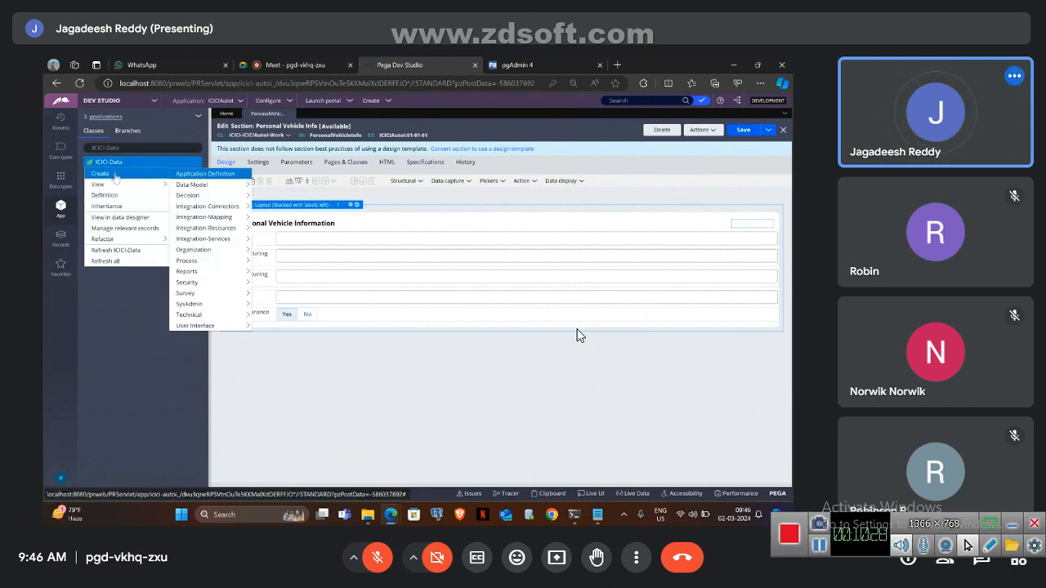
mouse_move(198, 201)
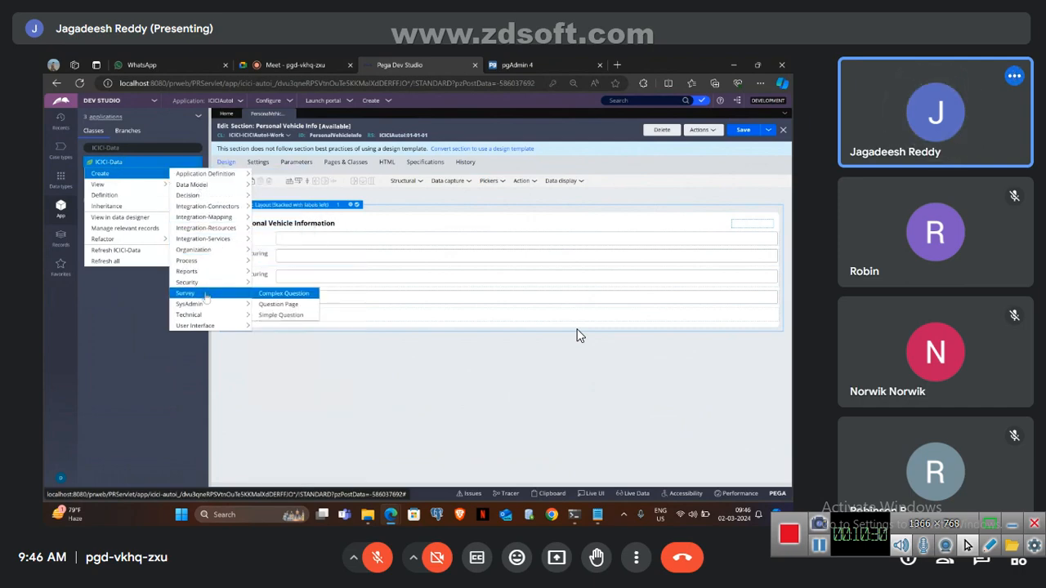
mouse_move(203, 303)
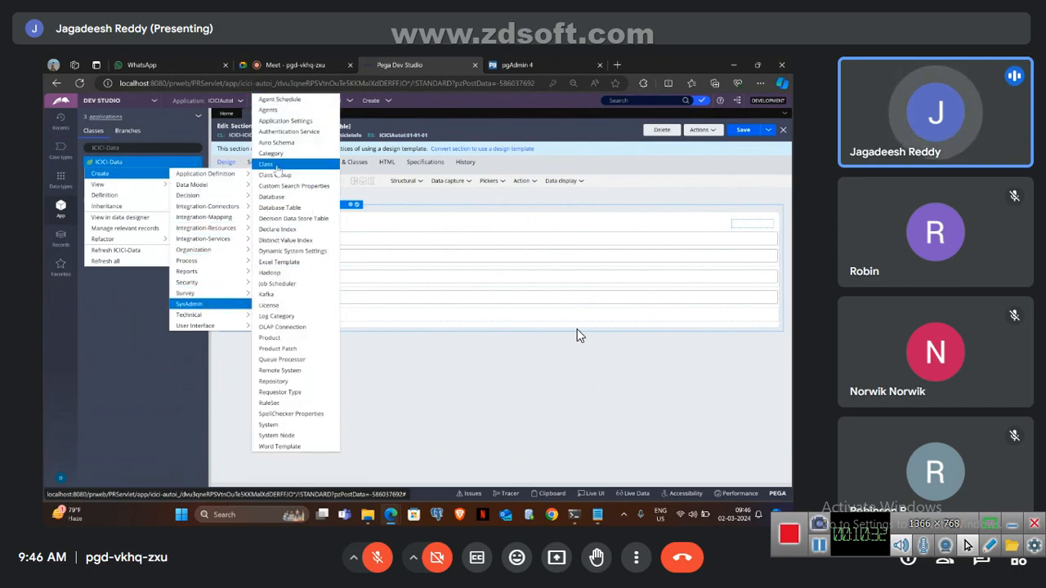
left_click(274, 165)
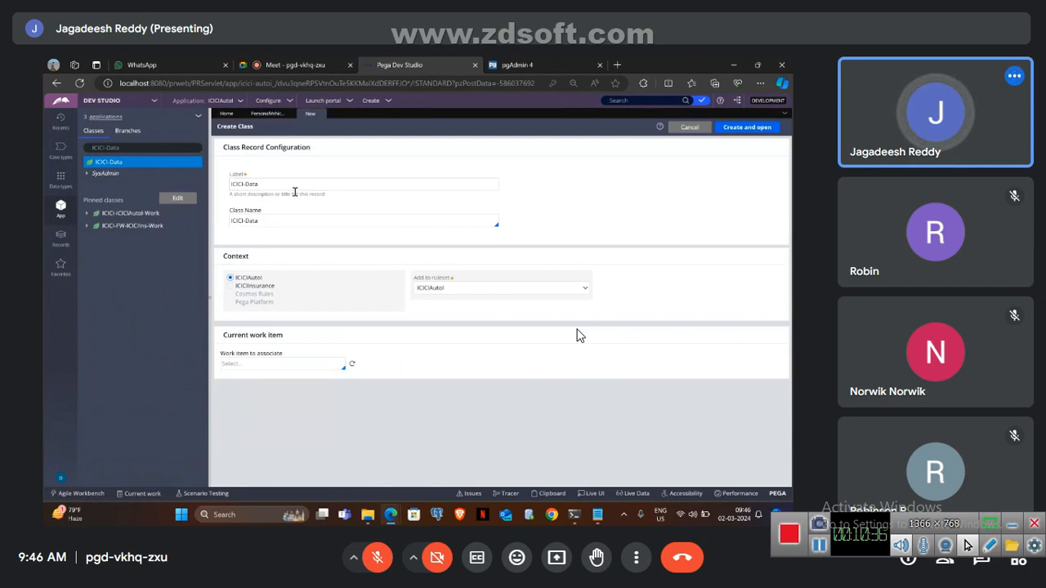
Replace the default label of the new class record with Claims
left_click(295, 187)
key("ctrl+a")
key("BackSpace")
key("Caps_Lock")
type("C")
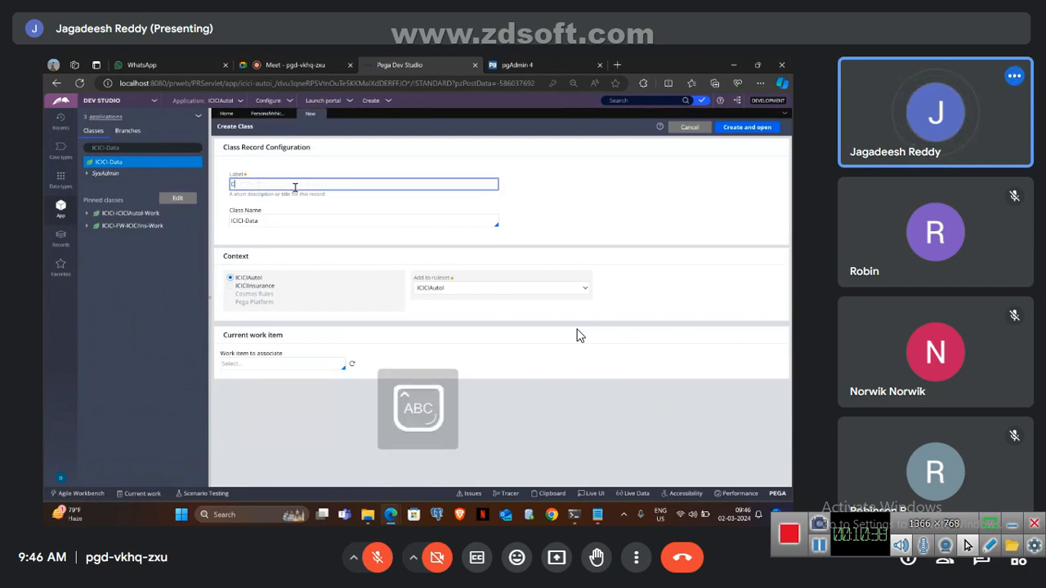
key("Caps_Lock")
type("laims")
Set the new class's name to ICICI-Data-Claims and review the rulesets offered for the ICICIAutoI context
left_click(294, 215)
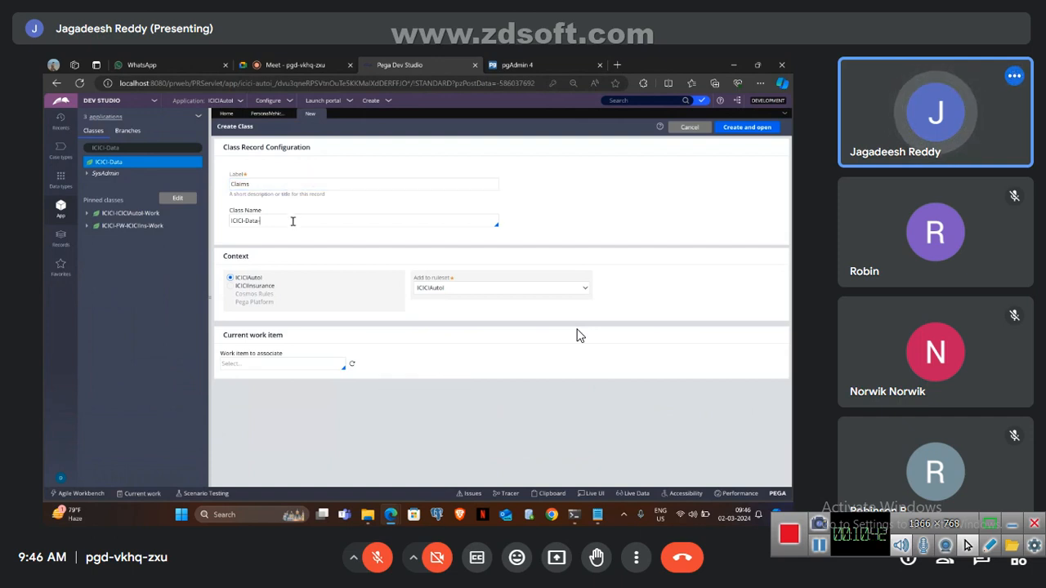
type("-Claims")
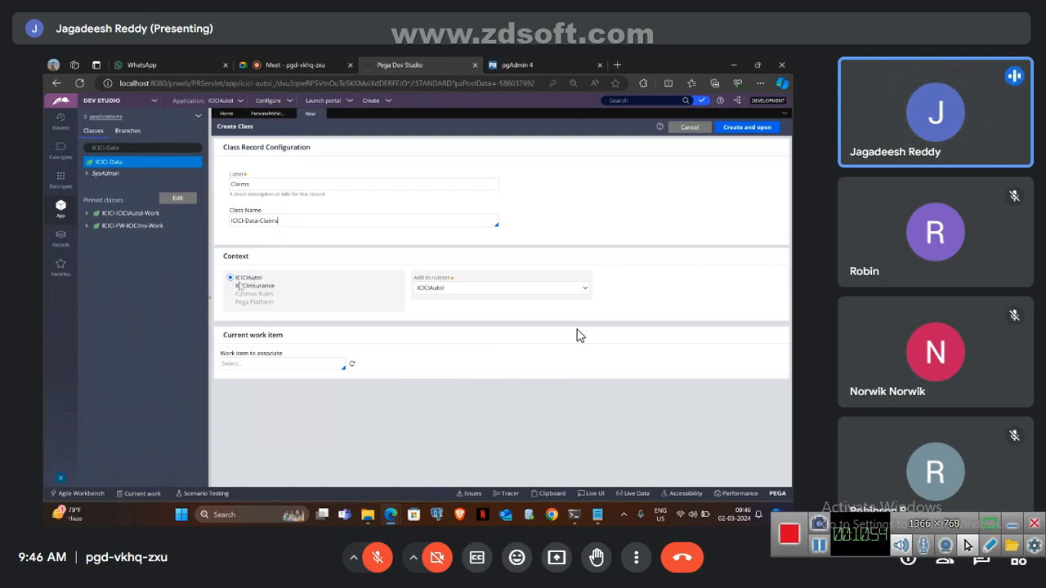
left_click(435, 288)
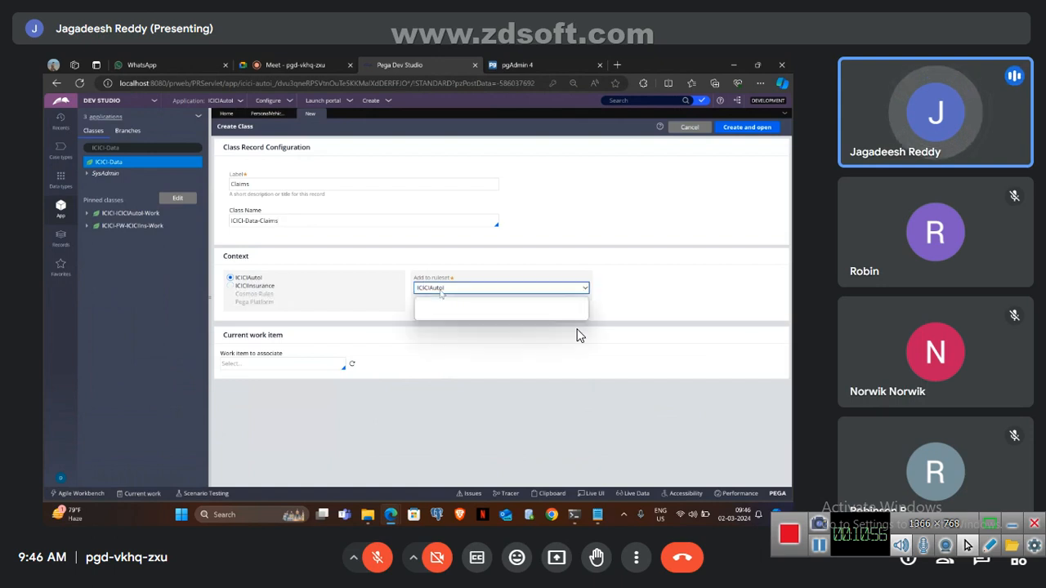
left_click(440, 297)
left_click(447, 288)
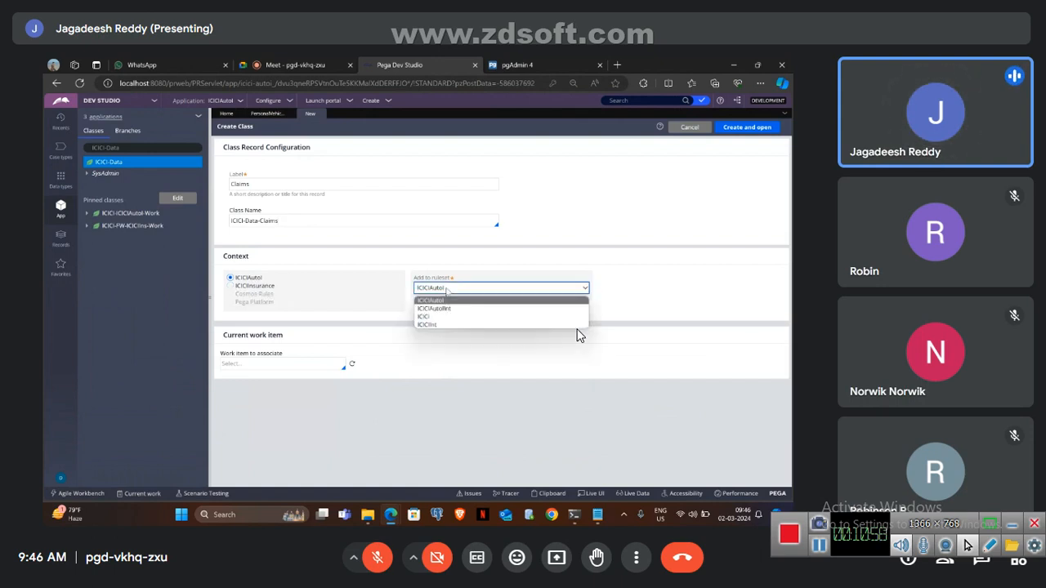
left_click(445, 291)
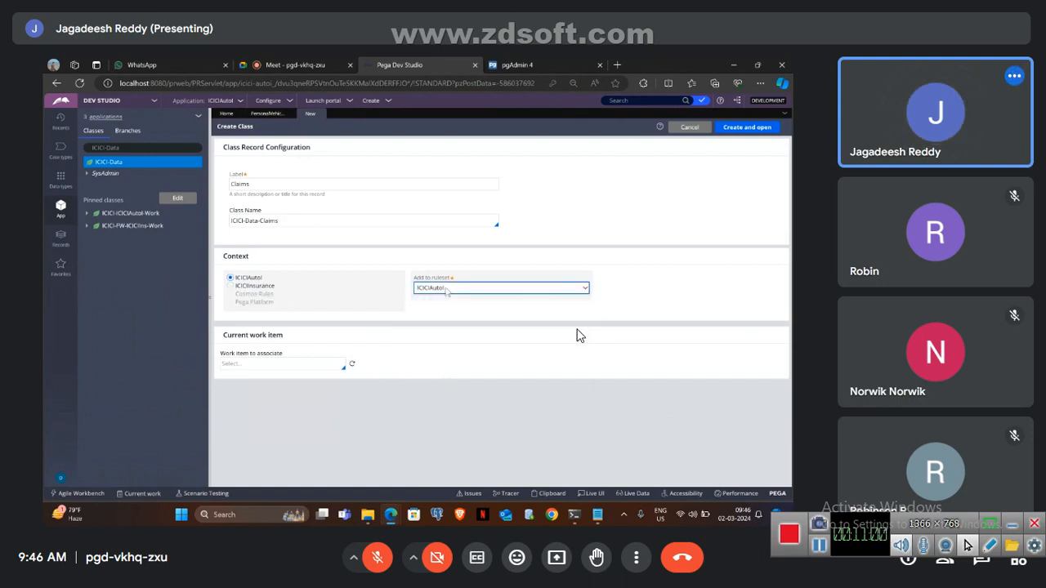
Set the context to ICICIInsurance with the ICICI ruleset, and create and open the Claims class
left_click(231, 286)
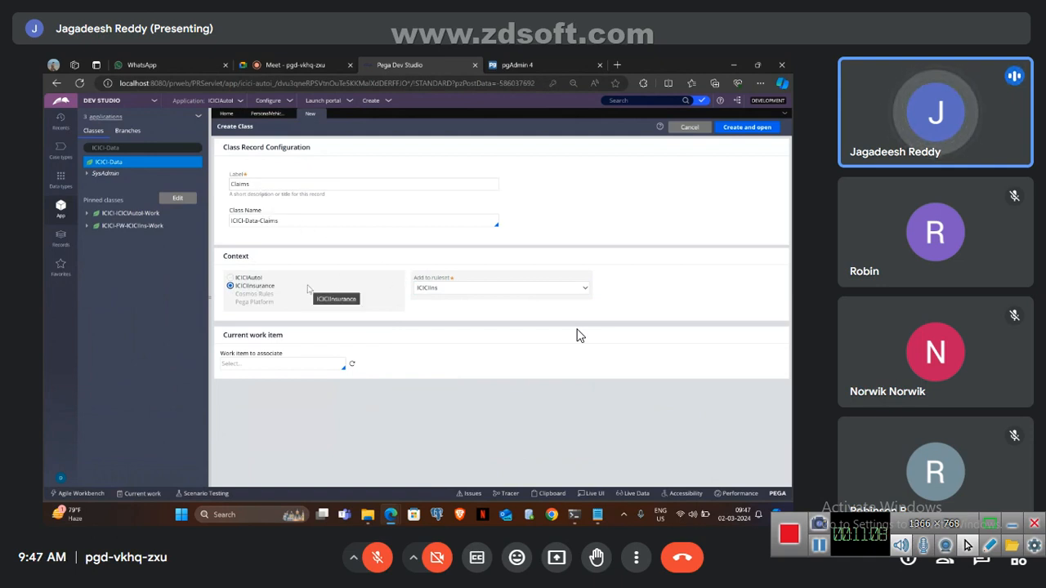
left_click(438, 290)
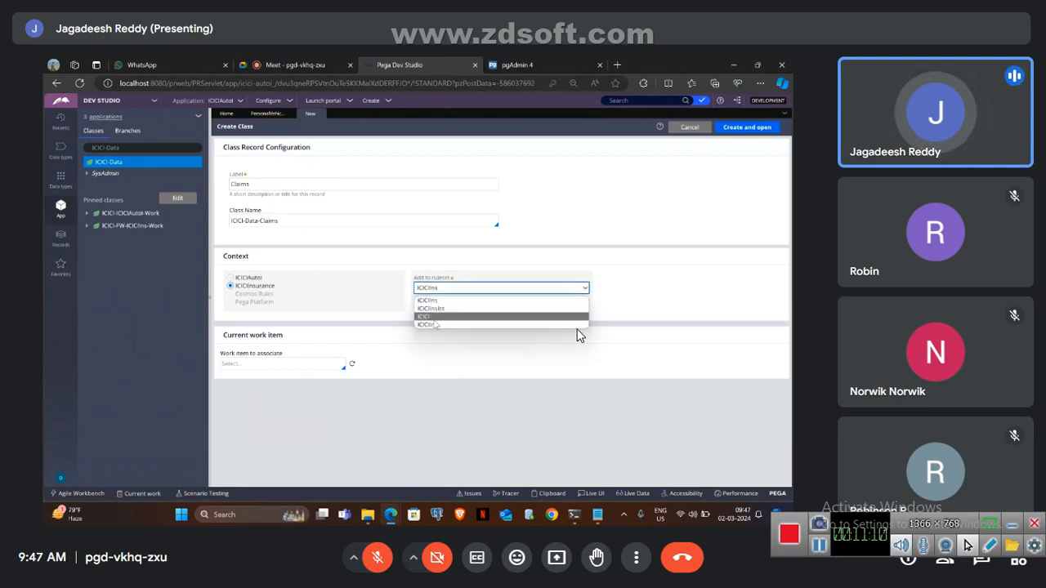
left_click(433, 317)
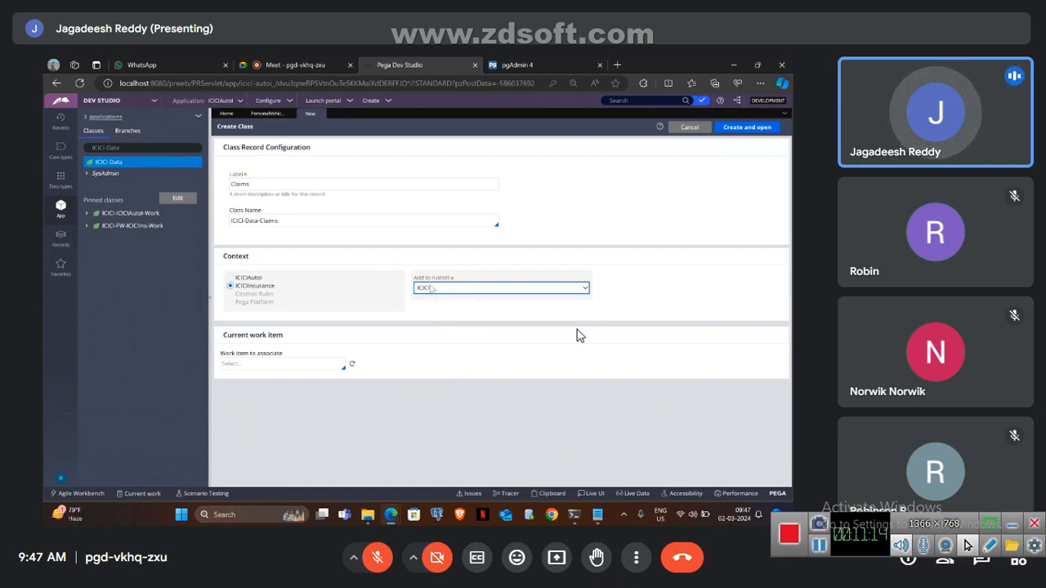
left_click(750, 130)
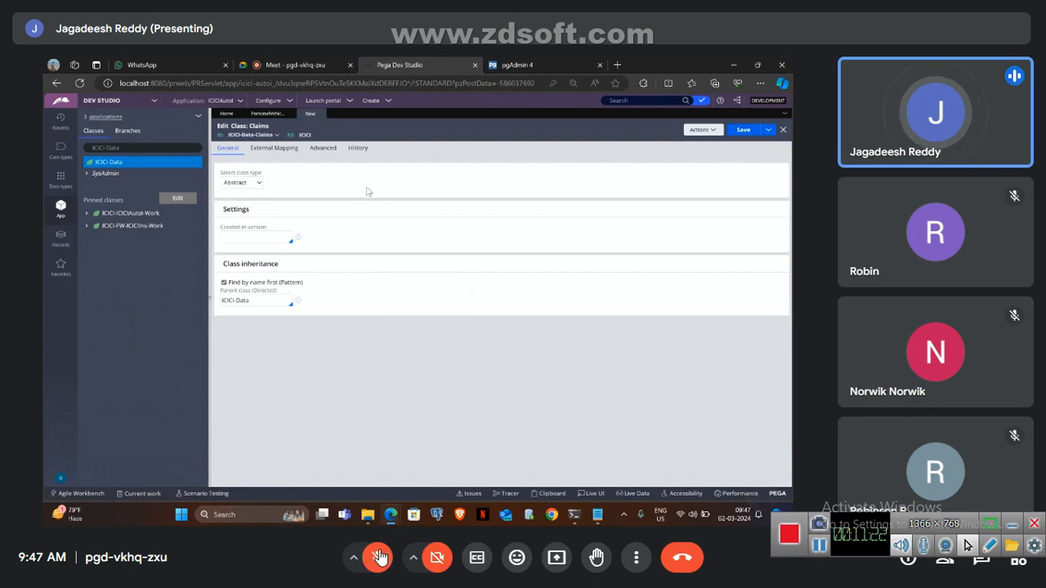
Set the class type of ICICI-Data-Claims to Concrete
left_click(260, 182)
left_click(247, 182)
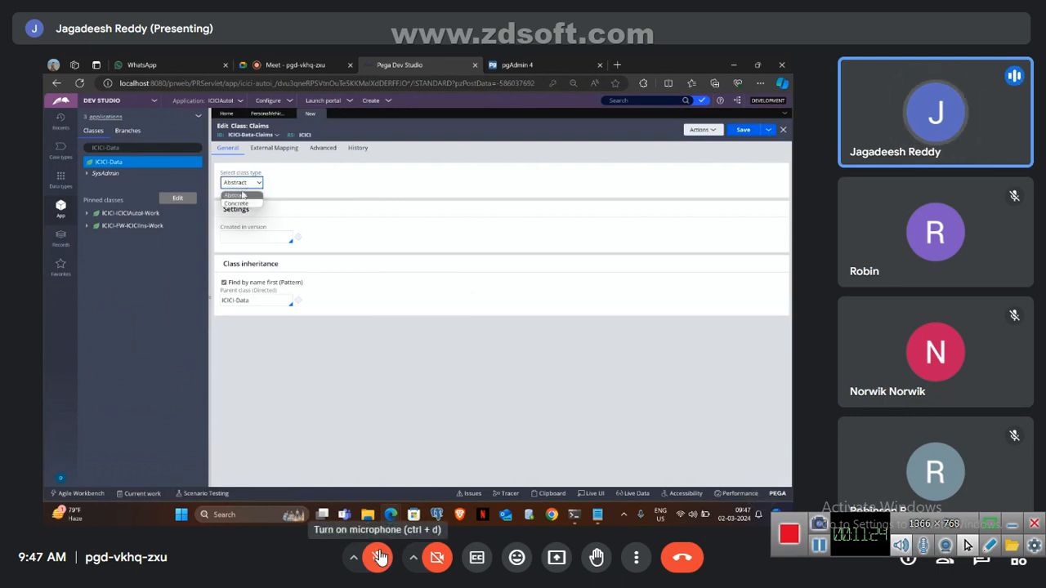
left_click(244, 208)
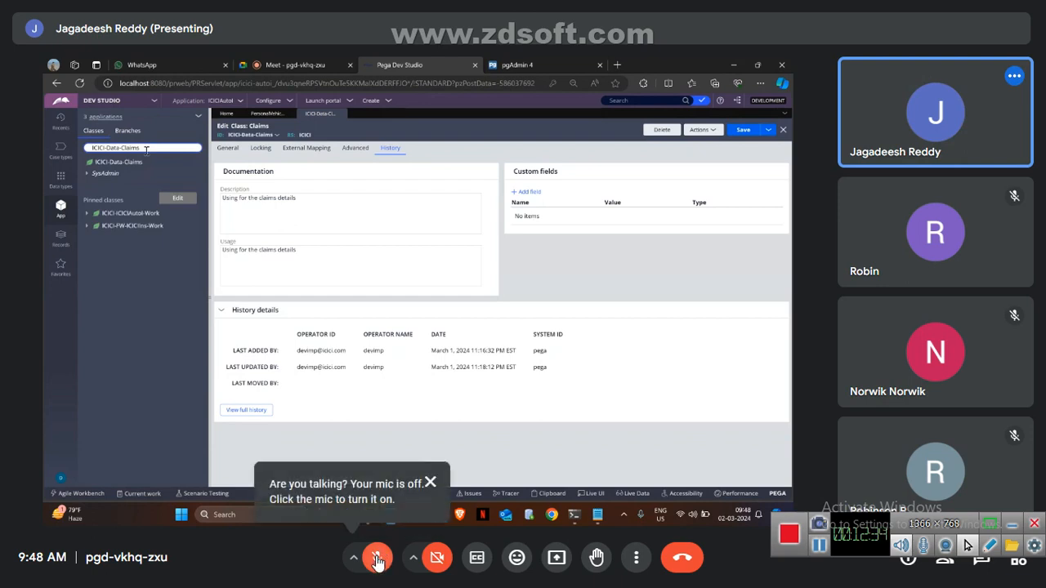
Unmute the call microphone briefly and mute it again
left_click(378, 559)
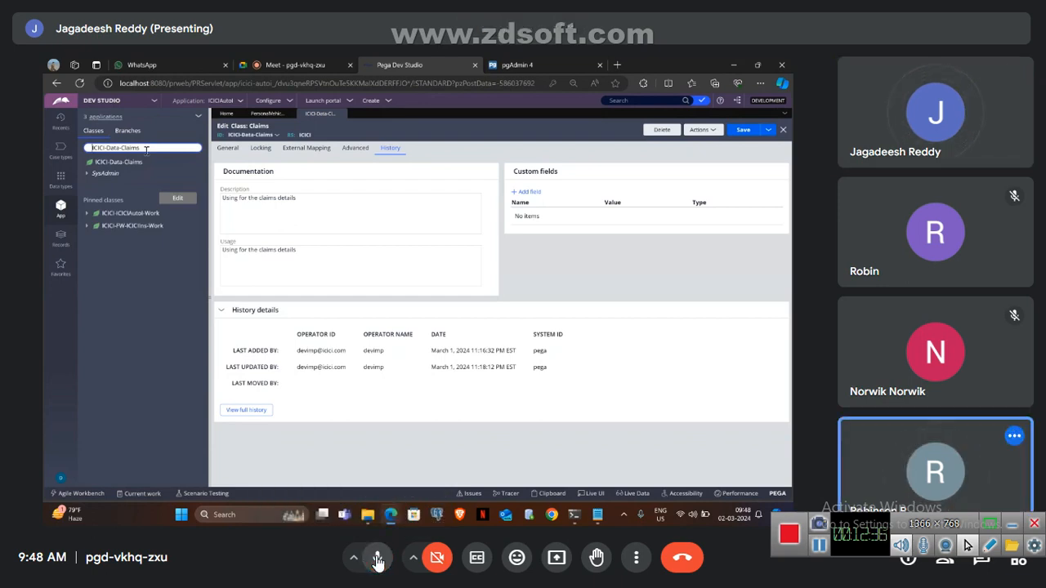
left_click(378, 561)
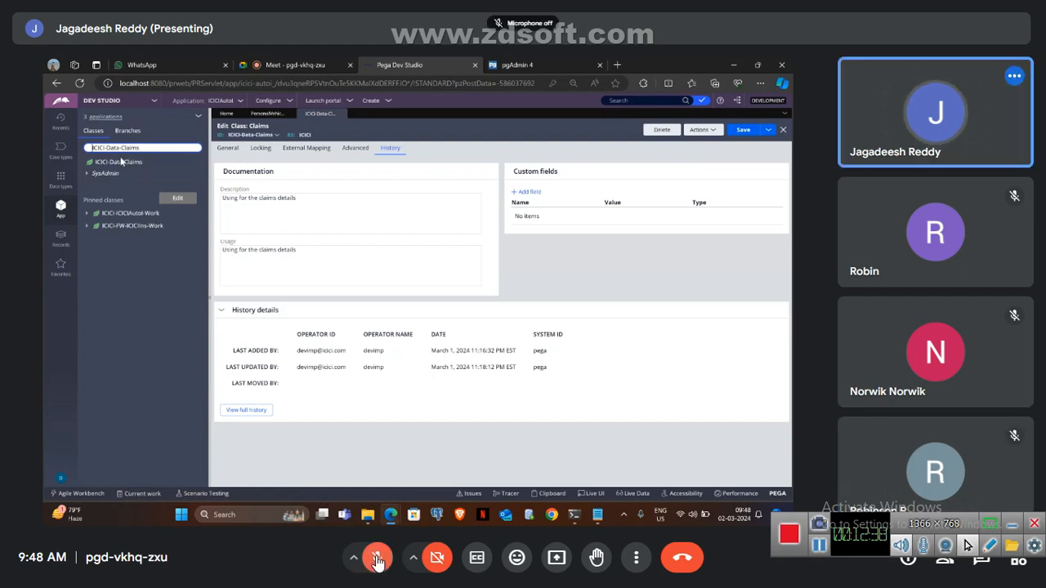
View the ICICI-Data-Claims class in the data designer and start adding a field named Prior Claims
right_click(121, 166)
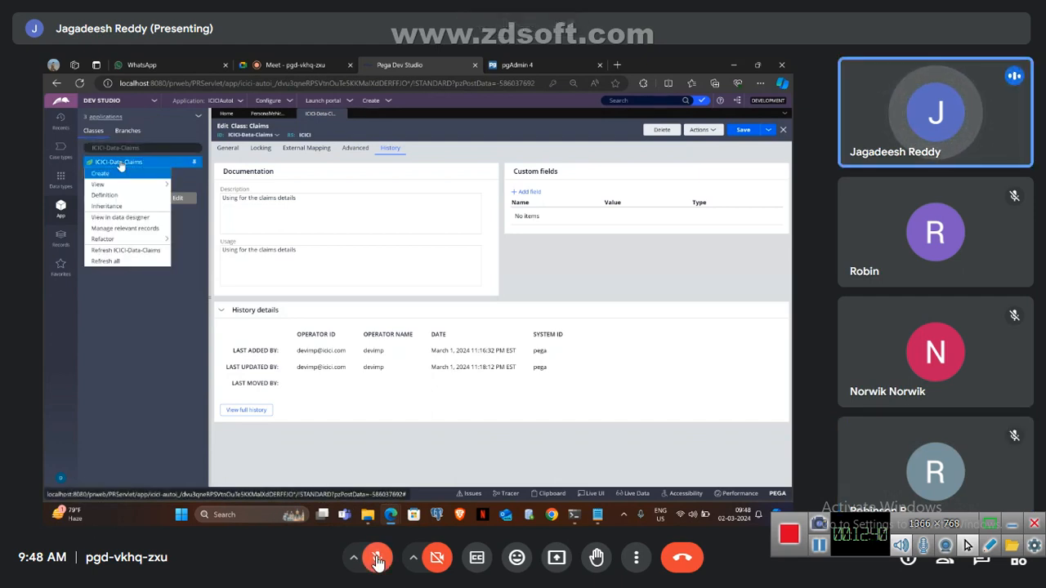
left_click(117, 218)
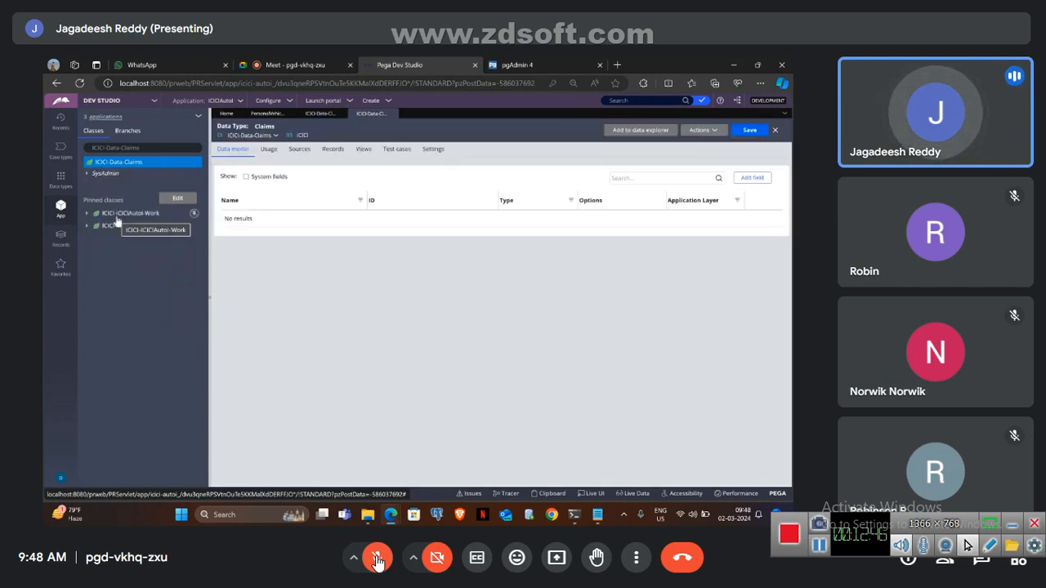
left_click(752, 177)
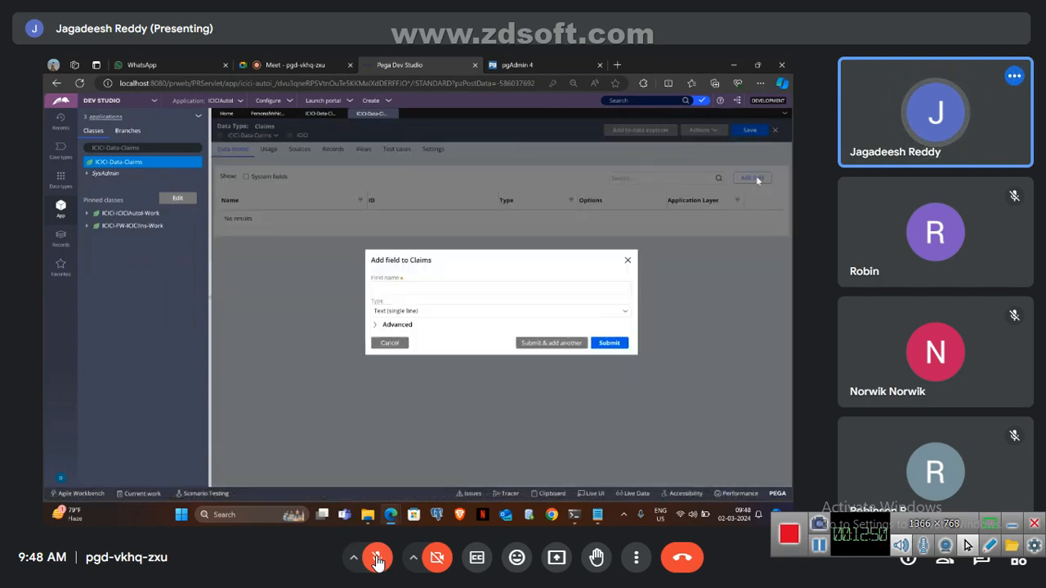
left_click(620, 287)
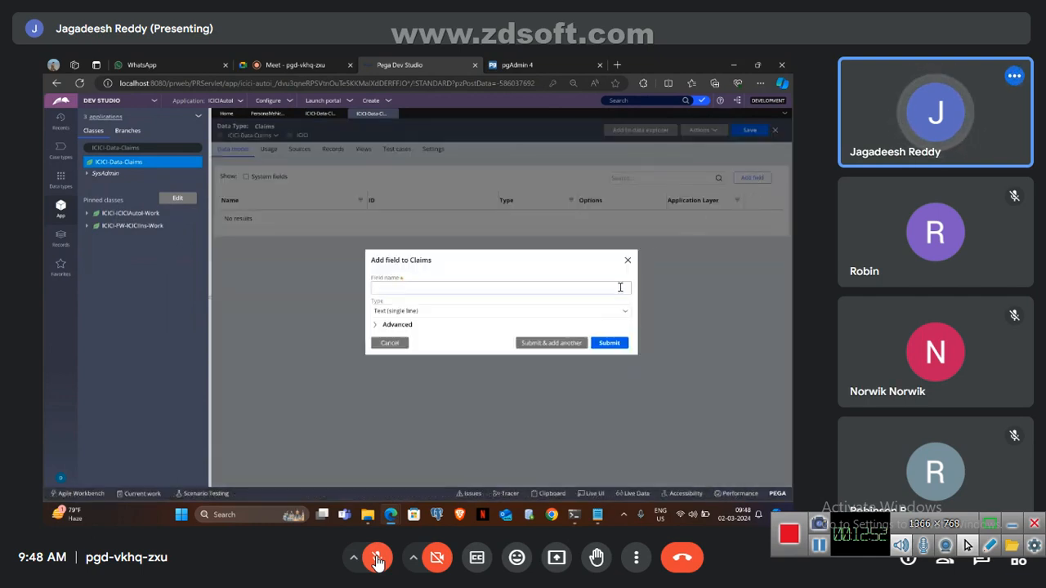
type("Pr")
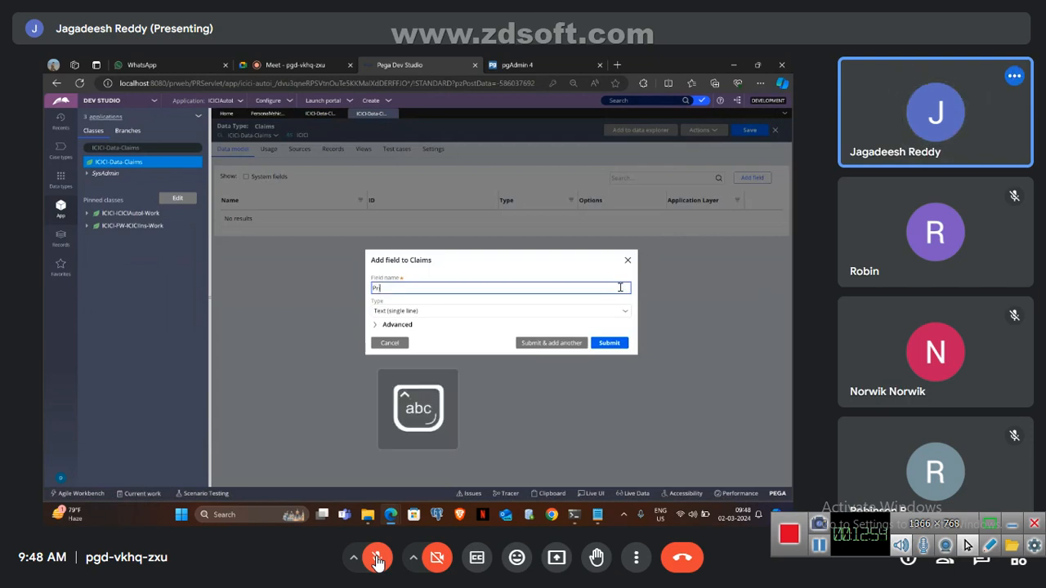
type("ior Claims")
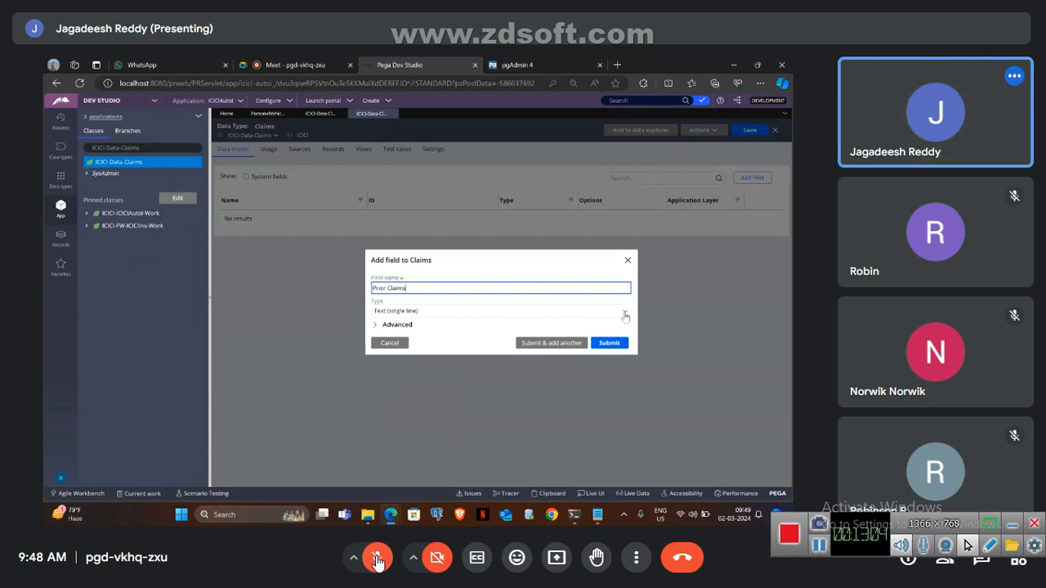
left_click(625, 314)
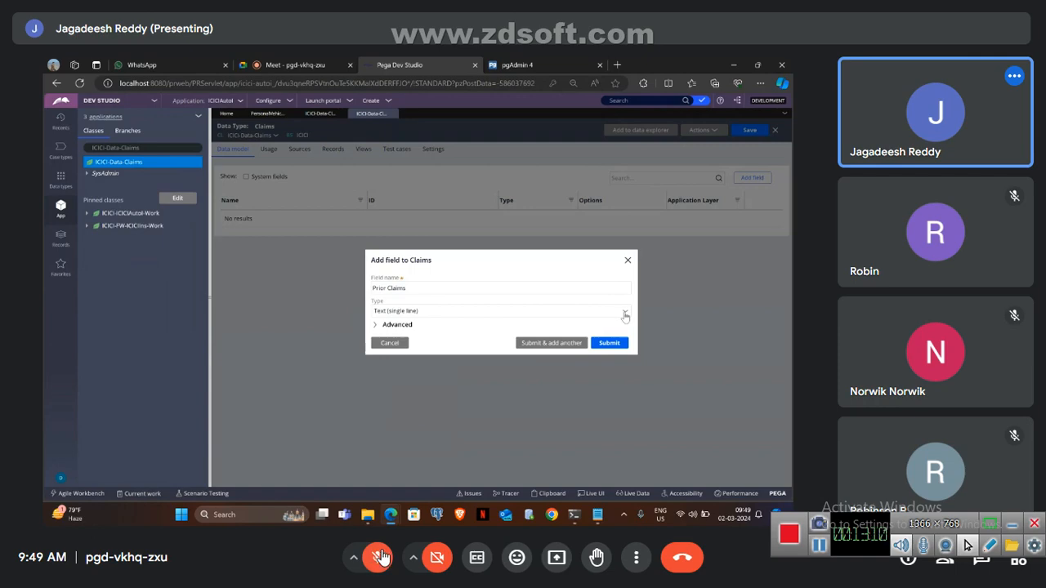
Leave the full-screen meeting view to check the training notes in Notepad, and return to the full-screen presentation
key("Escape")
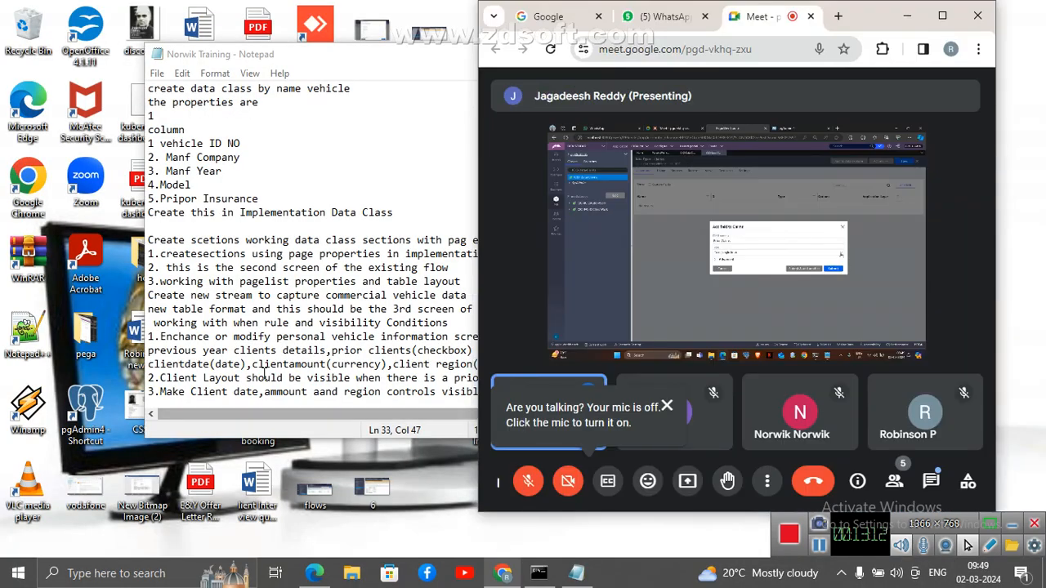
left_click(261, 376)
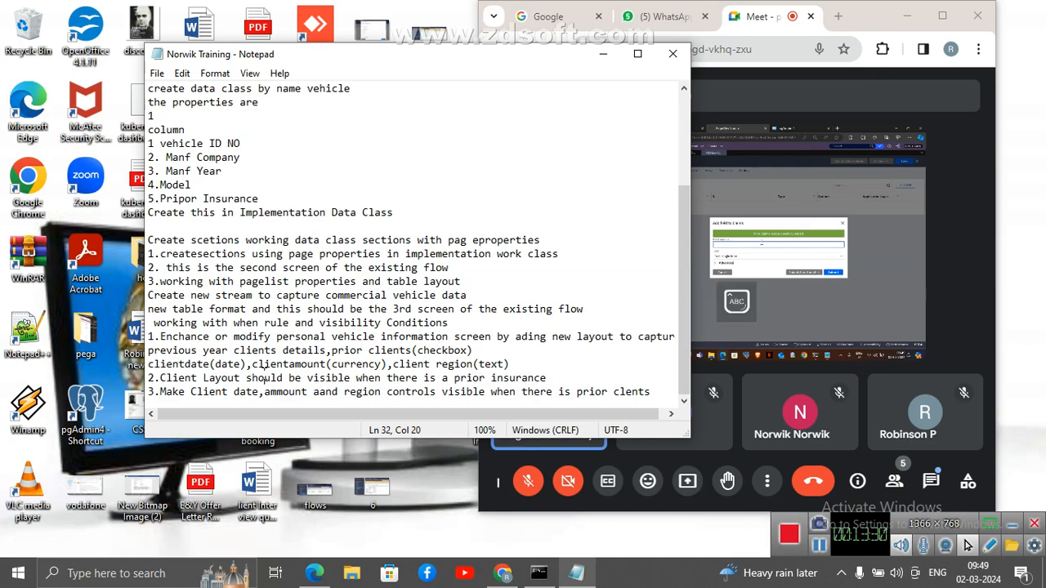
left_click(848, 251)
double_click(847, 250)
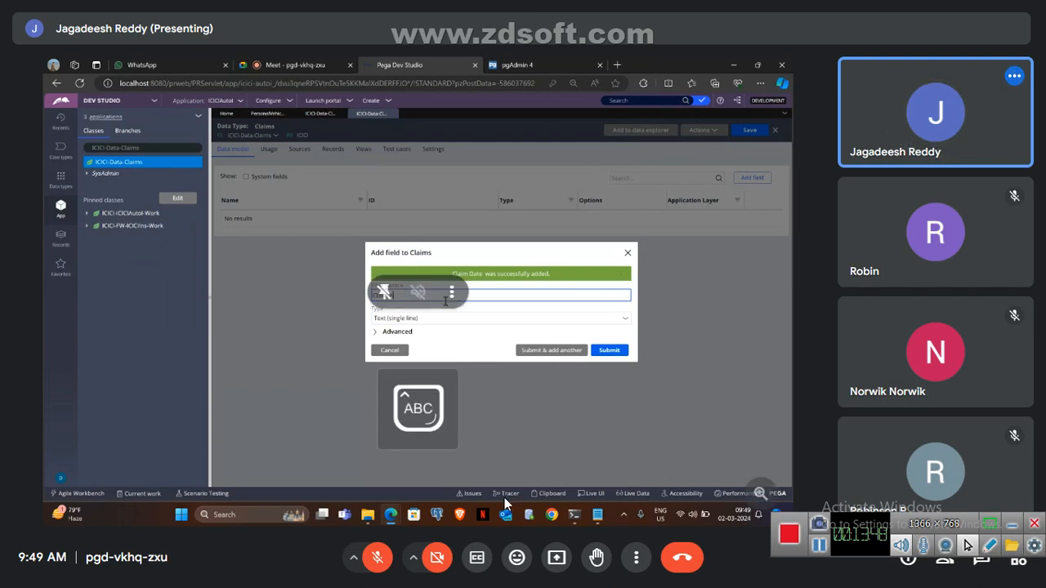
Toggle the call microphone on and off
left_click(370, 557)
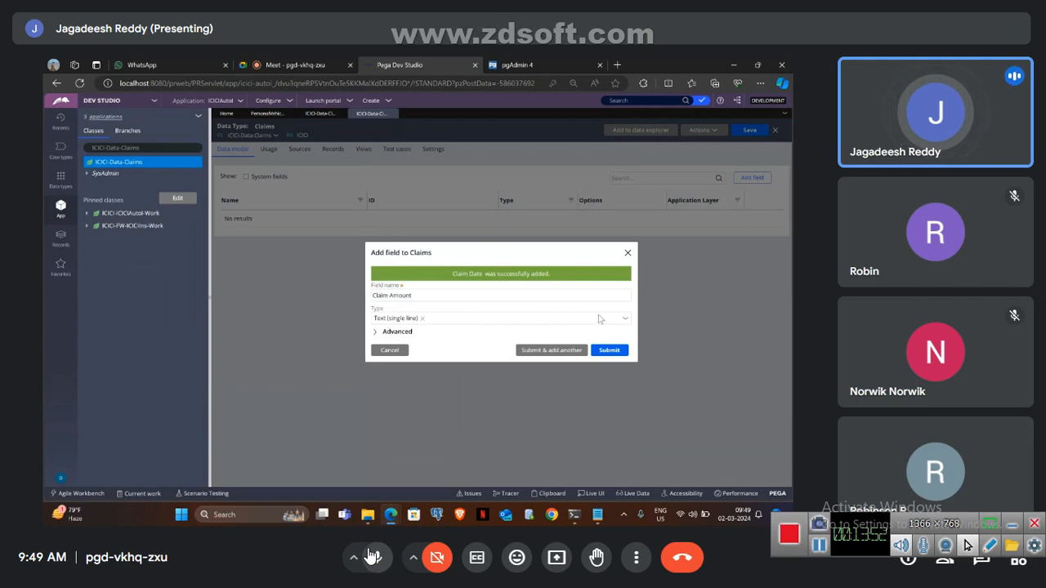
left_click(370, 557)
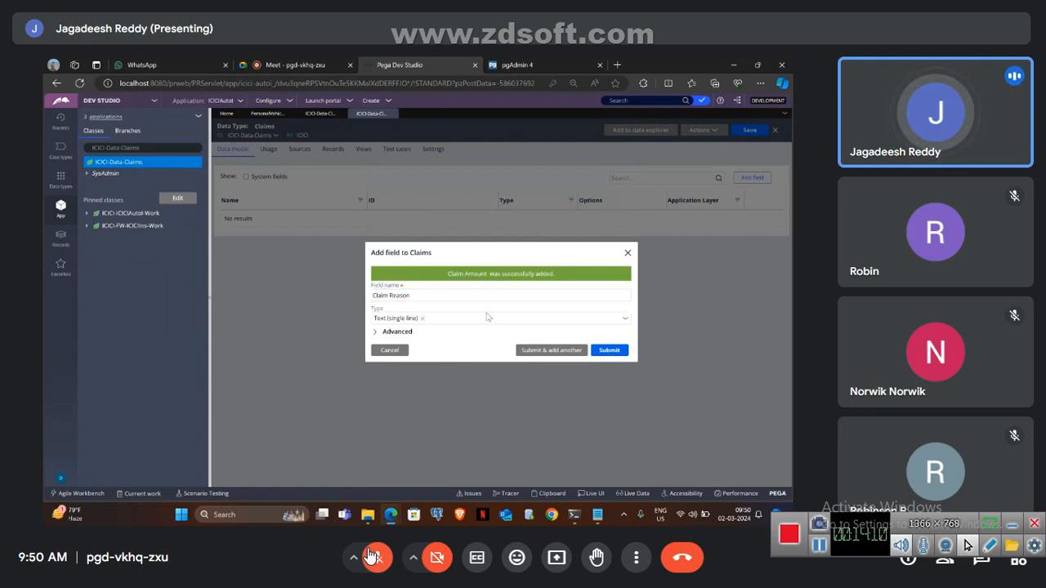
Add the Claim Reason field as Text (paragraph) displayed as plain text, and save the Claims data type
left_click(626, 320)
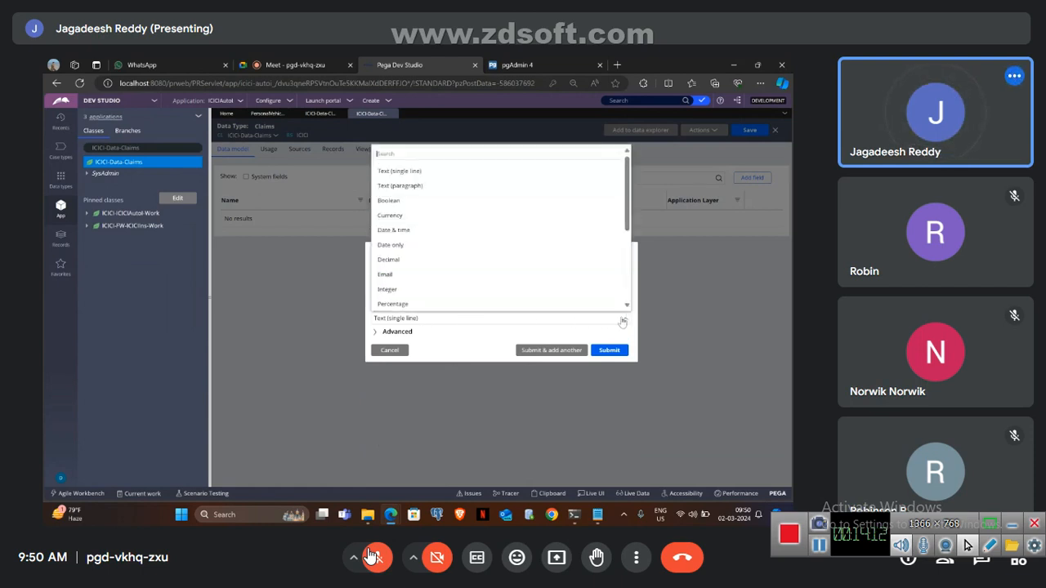
left_click(420, 195)
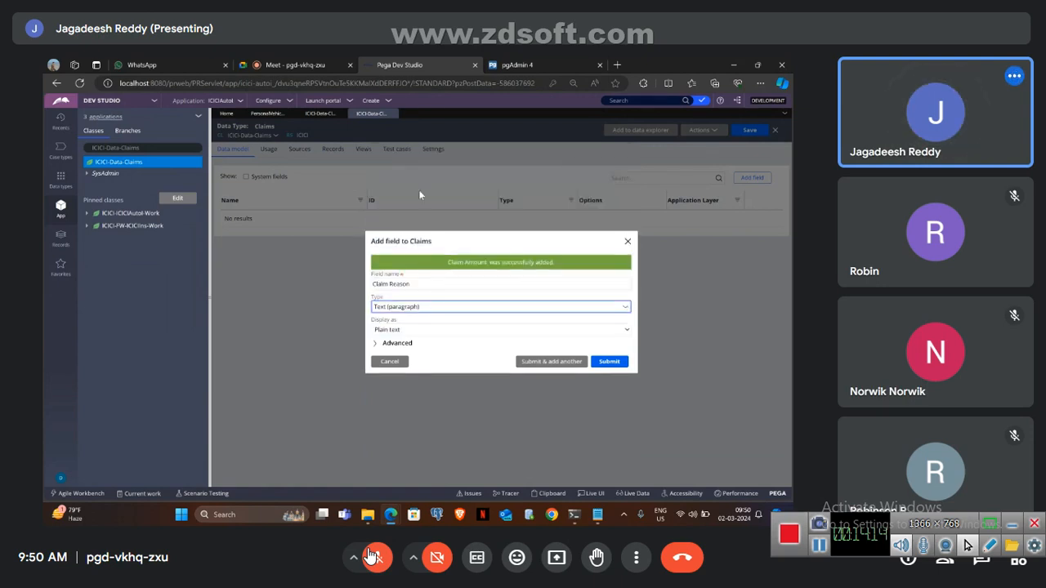
left_click(548, 330)
left_click(547, 331)
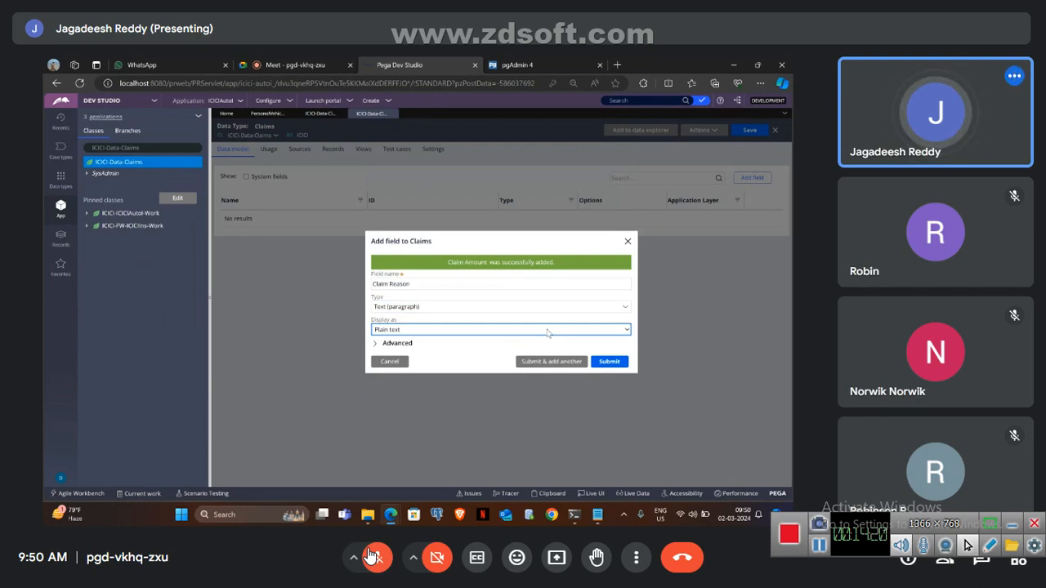
left_click(614, 362)
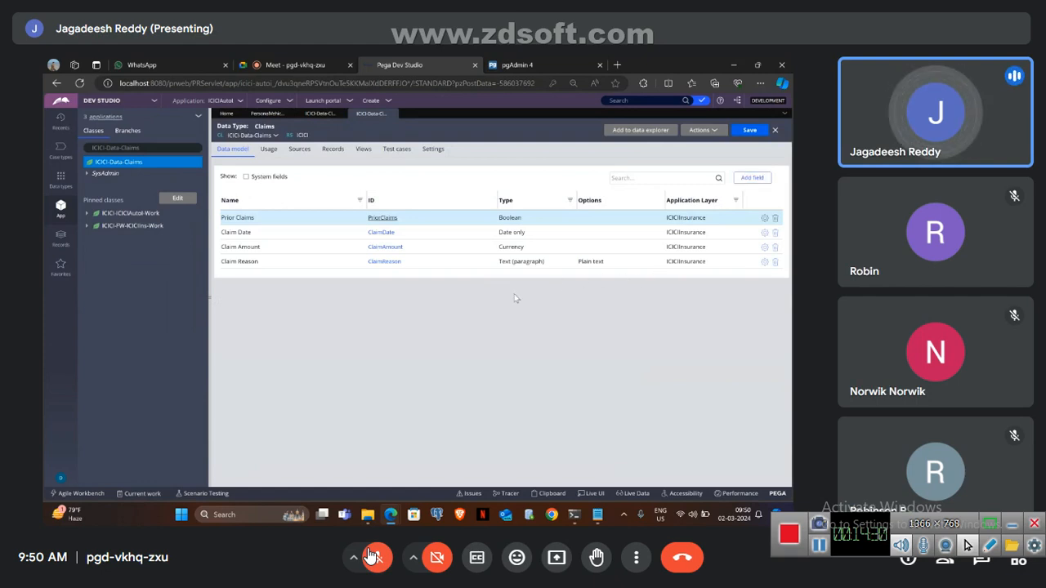
left_click(745, 131)
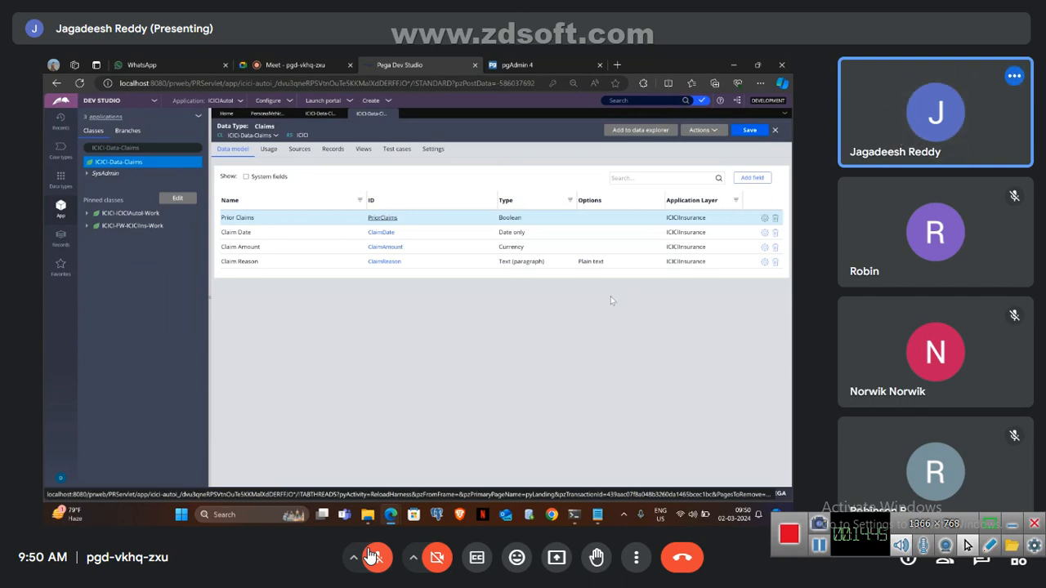
Toggle the call microphone on and off twice
left_click(374, 557)
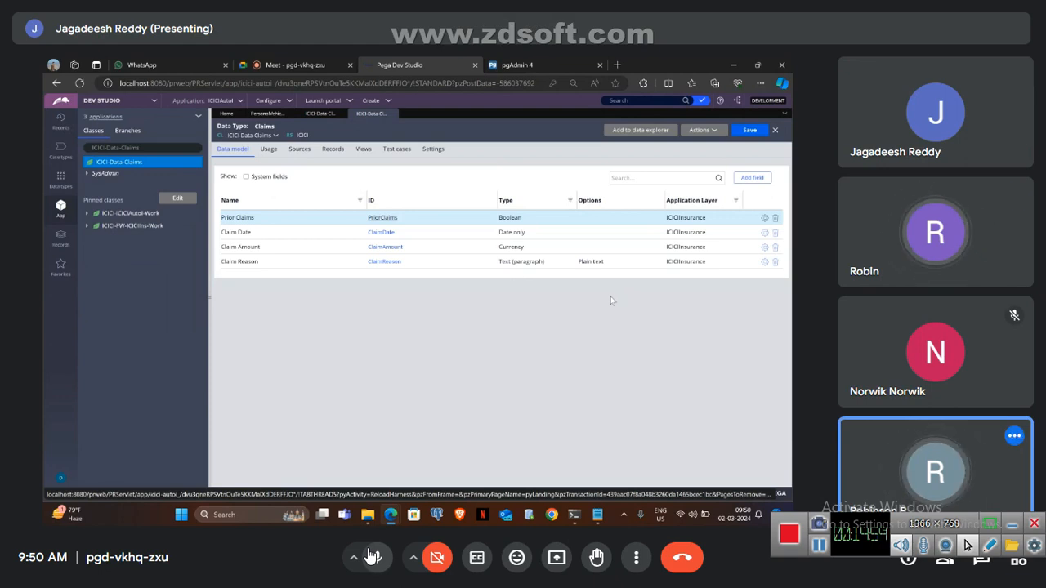
left_click(372, 557)
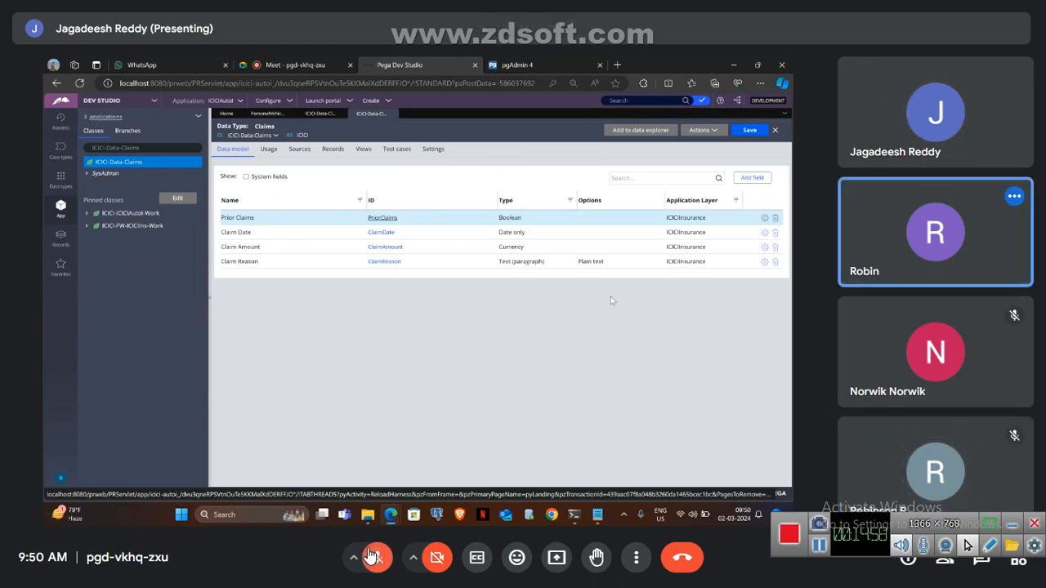
left_click(371, 557)
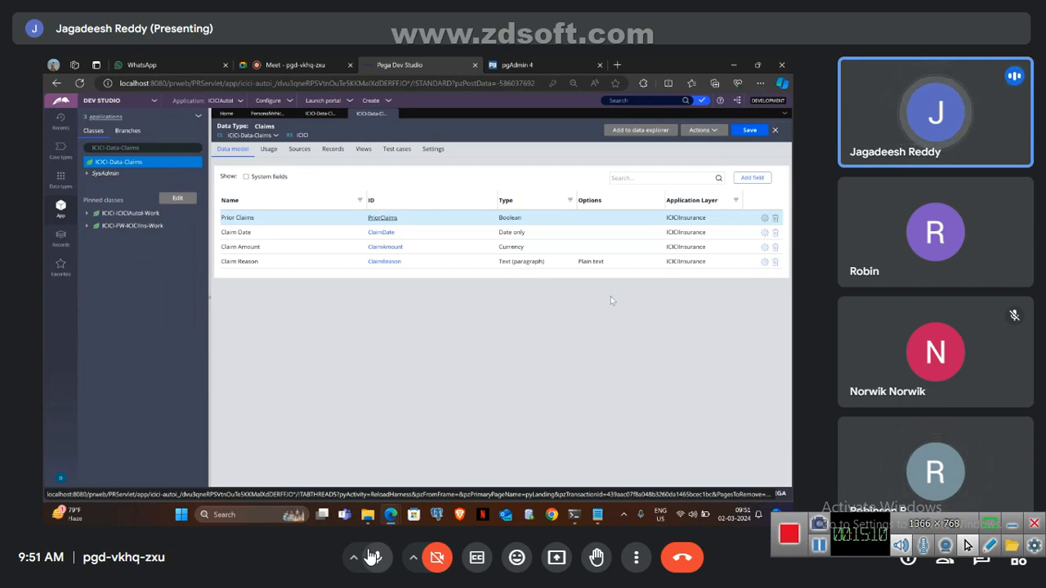
left_click(372, 558)
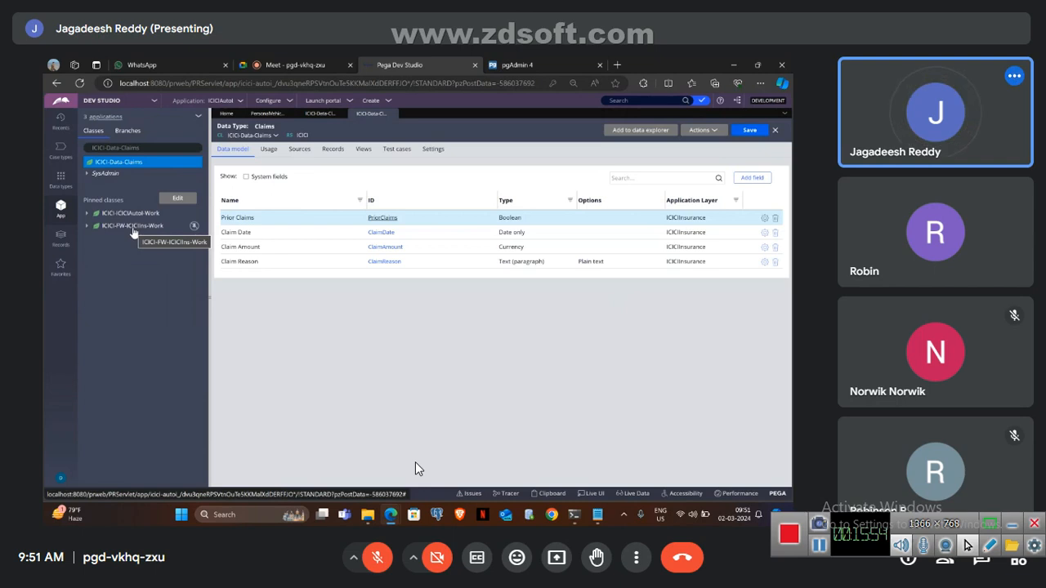
Create a property labelled Previous Claims in the ICICI-FW-ICICIIns-Work class, in ruleset ICICIIns 01-01-01, and open it
left_click(133, 230)
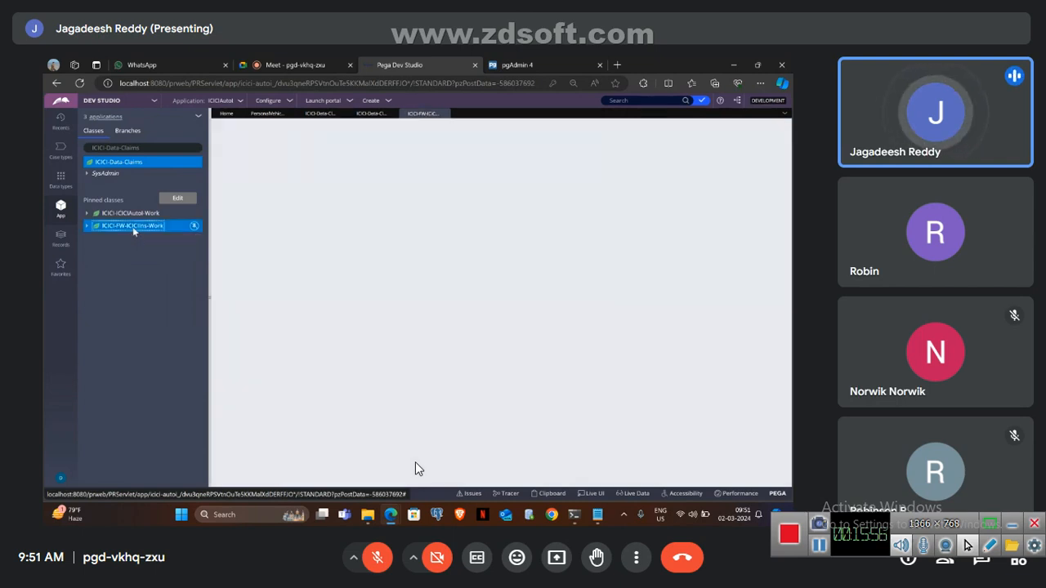
right_click(133, 232)
mouse_move(135, 239)
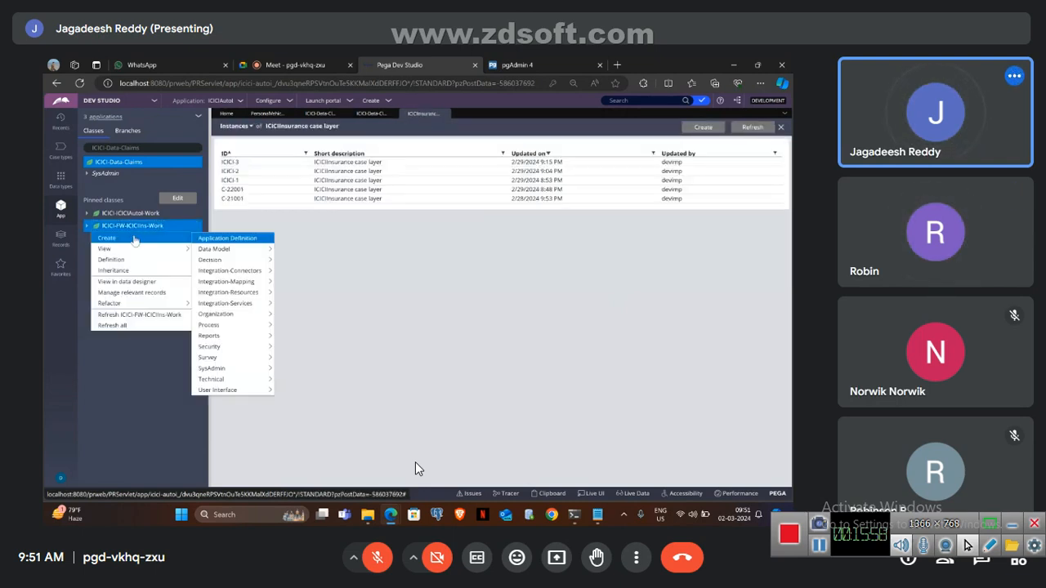
mouse_move(214, 250)
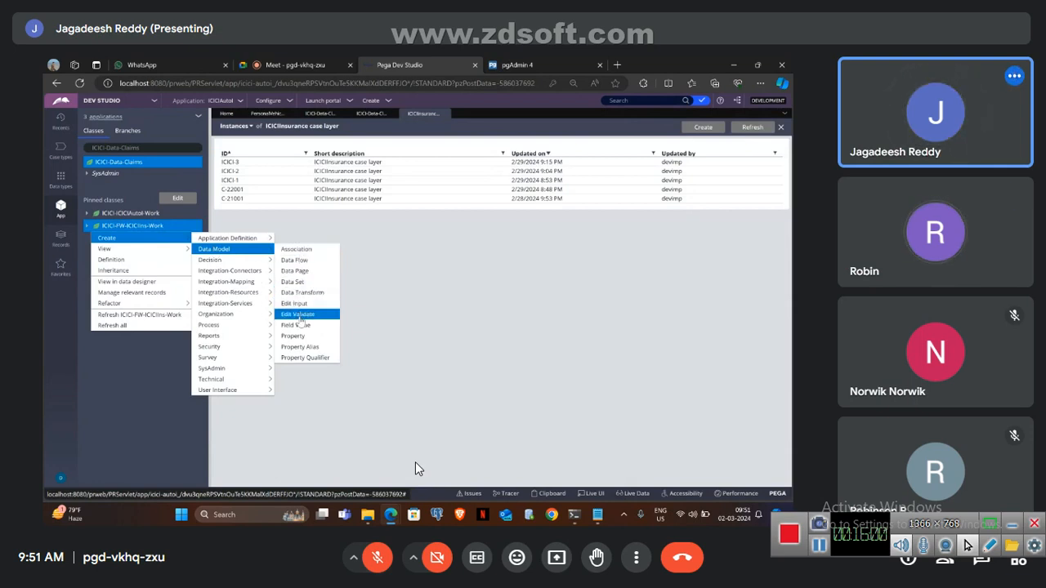
left_click(296, 336)
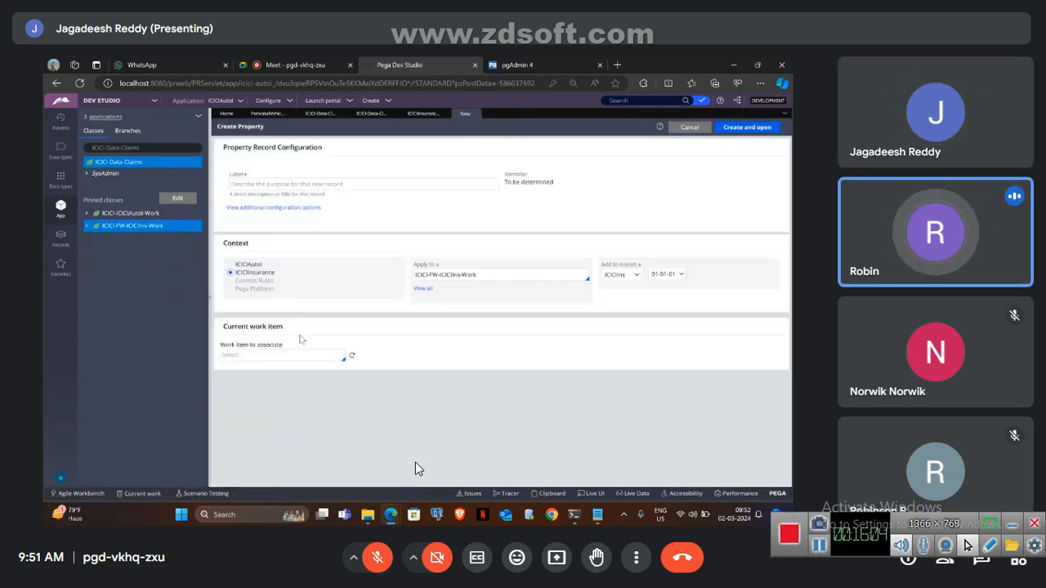
left_click(311, 183)
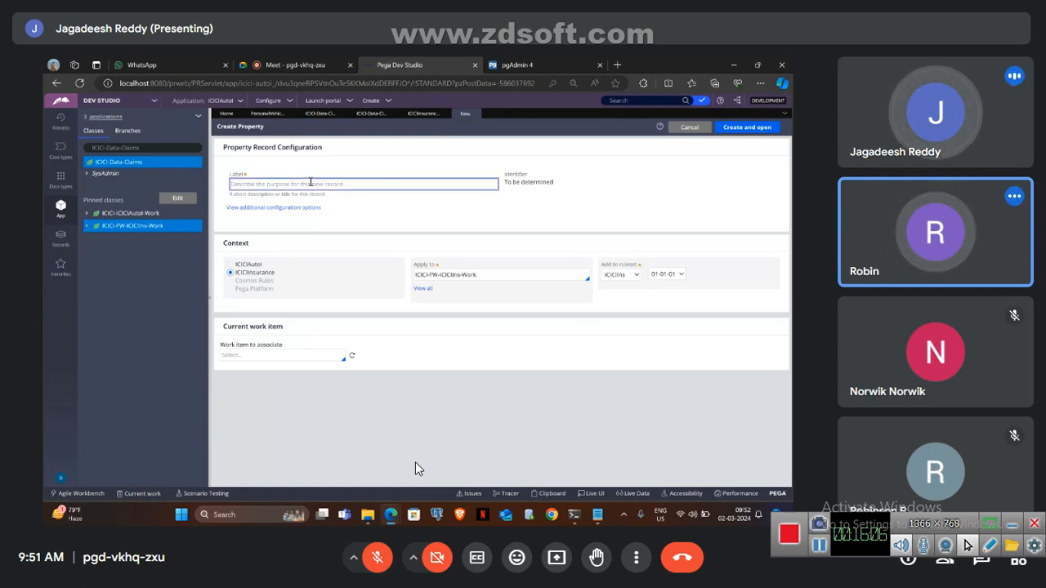
key("Caps_Lock")
type("P")
key("Caps_Lock")
type("revious C")
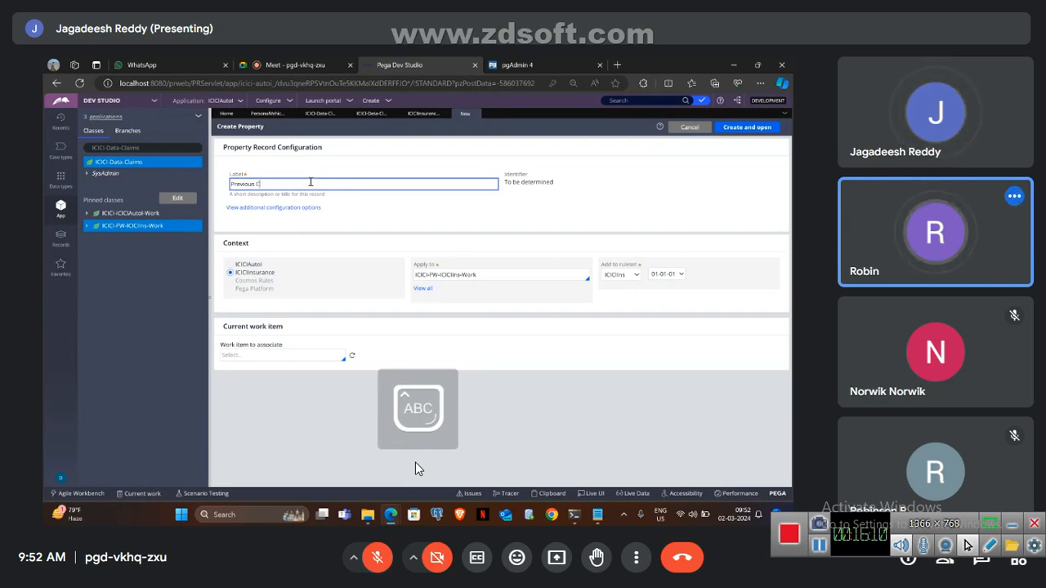
type("laims")
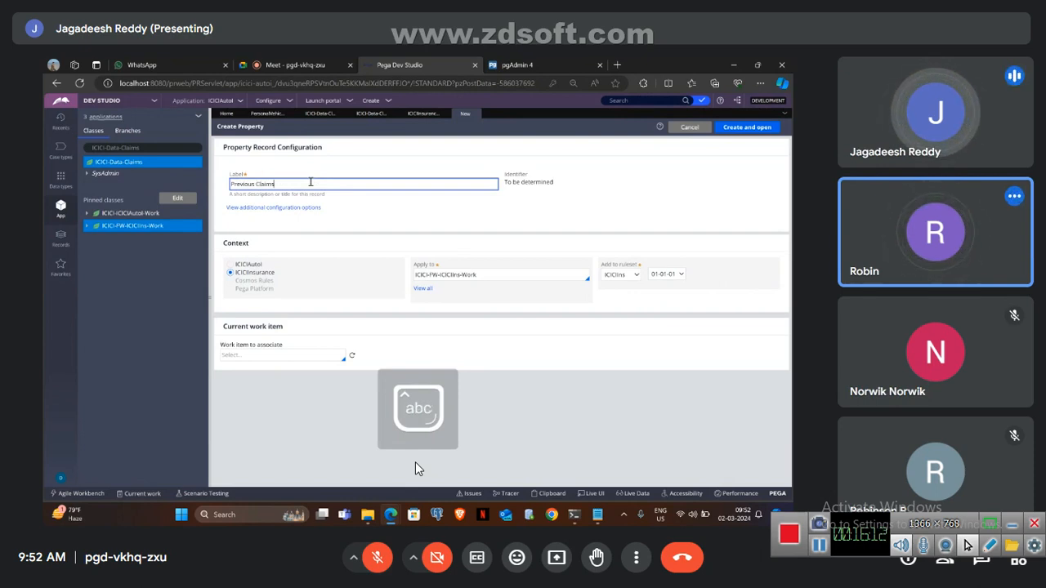
left_click(682, 175)
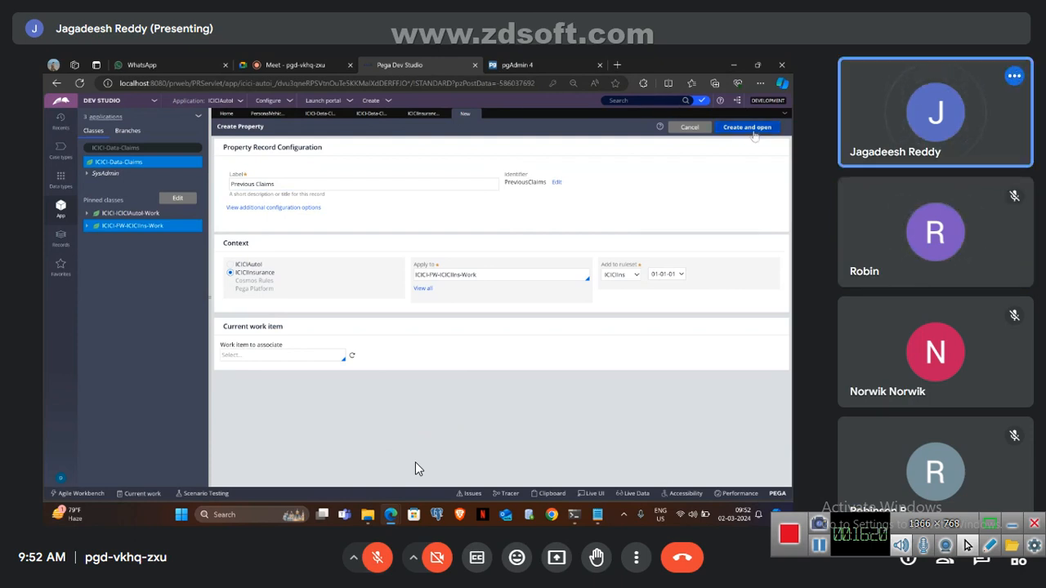
left_click(747, 128)
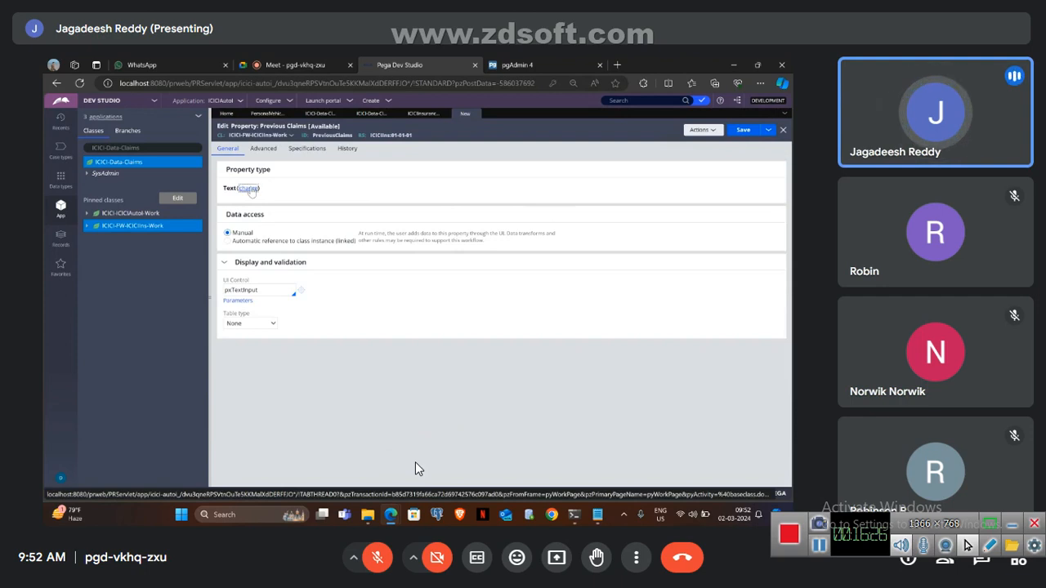
Change the Previous Claims property to a Single Page with page definition ICICI-Data-Claims, and save it
left_click(249, 189)
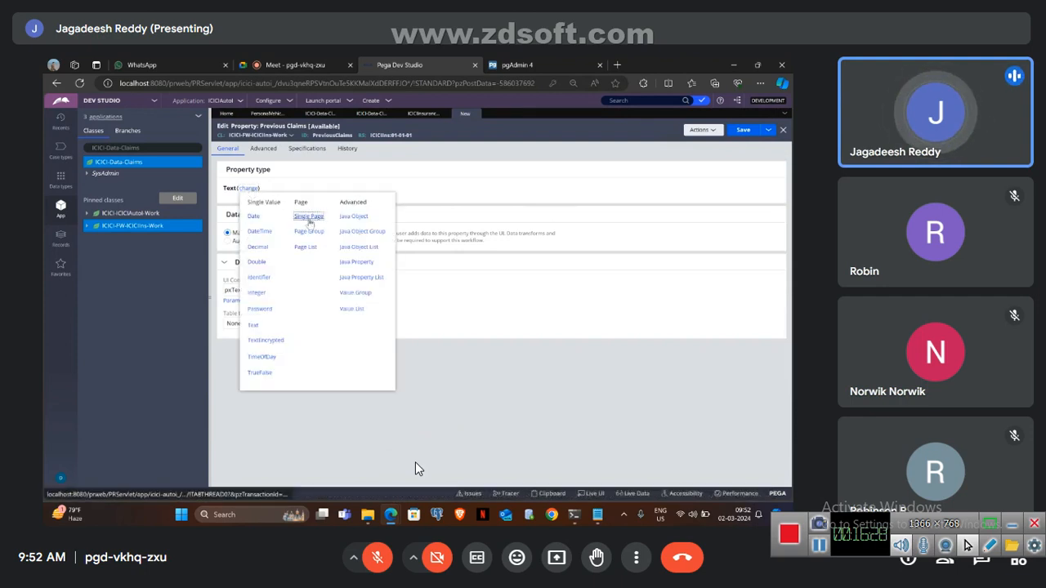
left_click(309, 217)
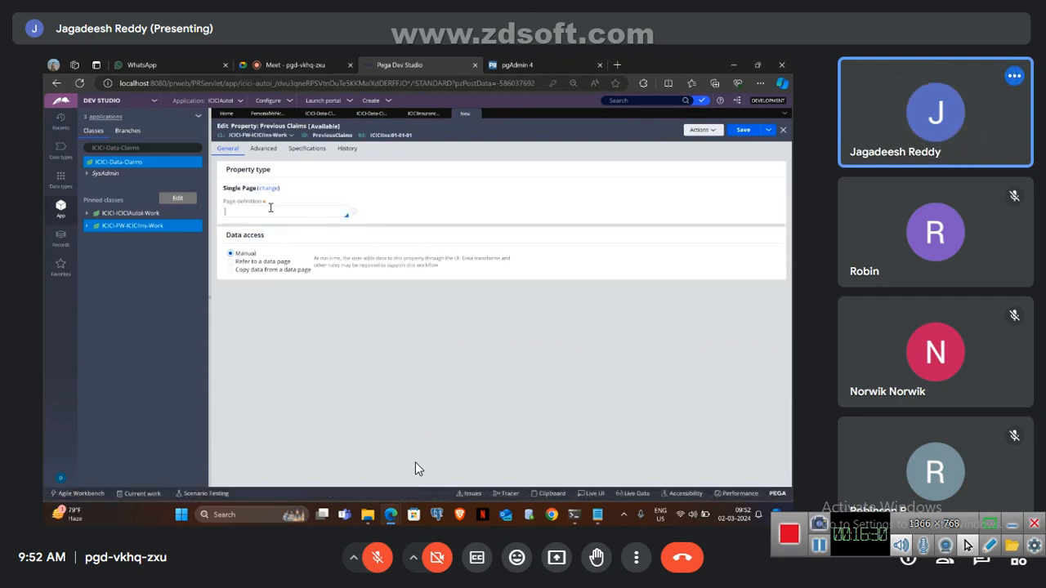
key("Caps_Lock")
type("ICIC")
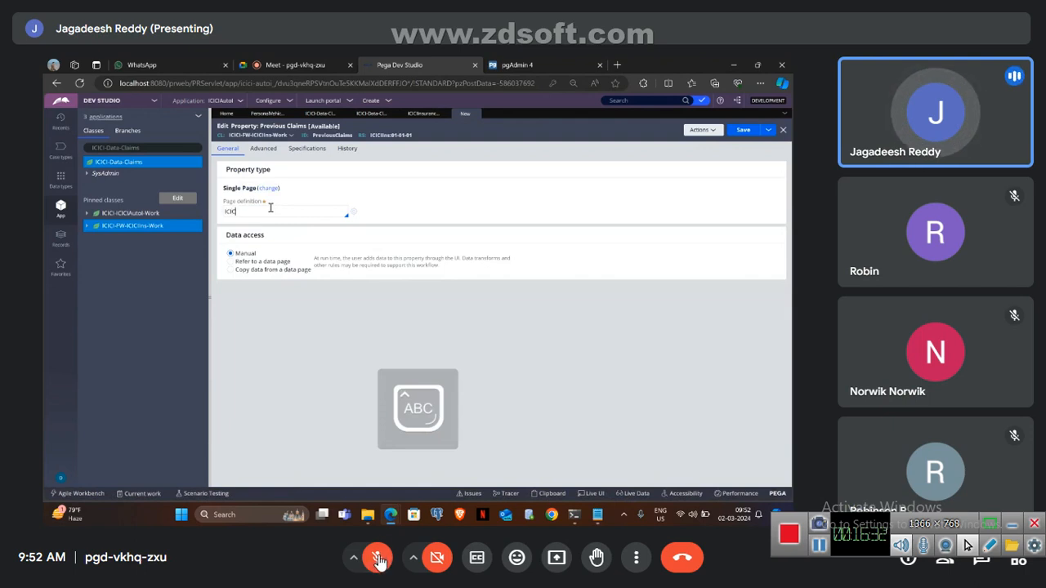
left_click(380, 556)
type("ICI-DATA")
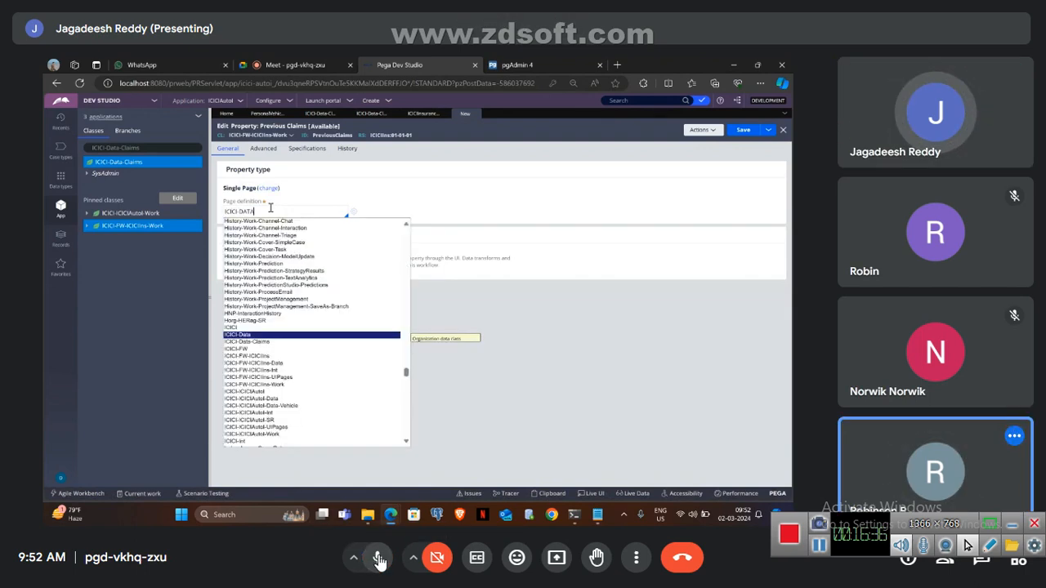
key("Down")
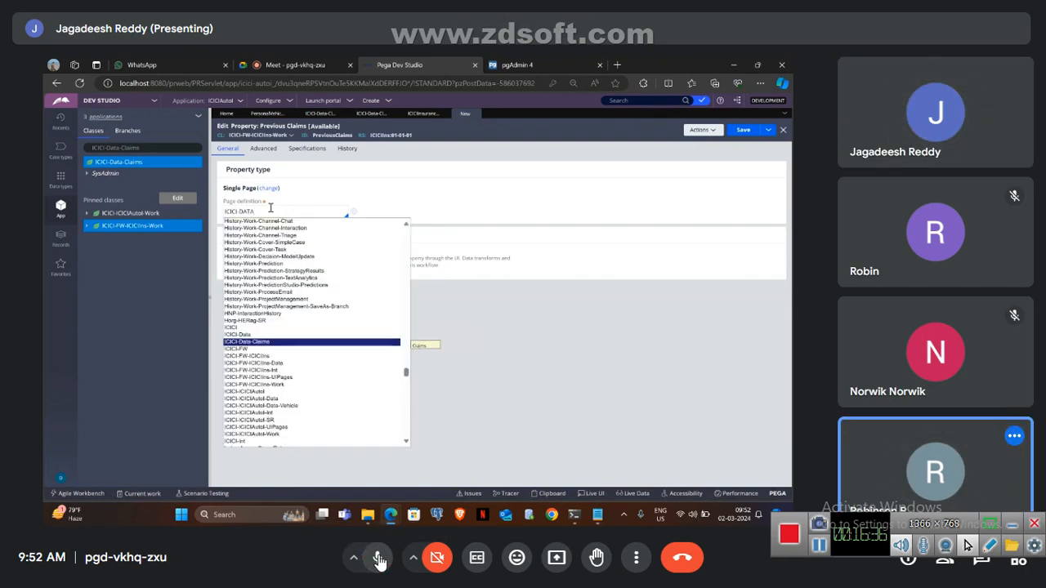
key("Return")
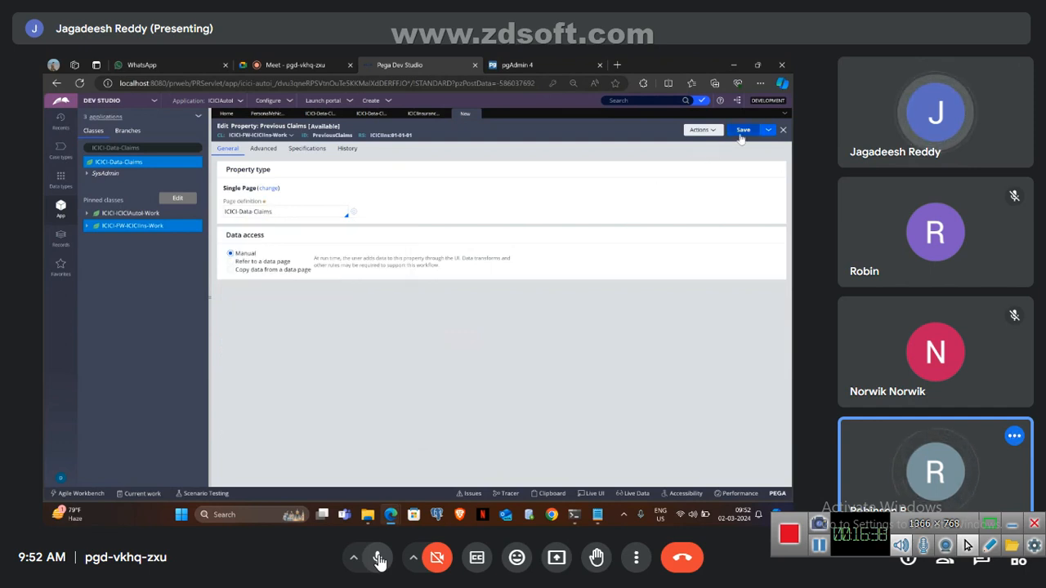
left_click(379, 558)
left_click(744, 131)
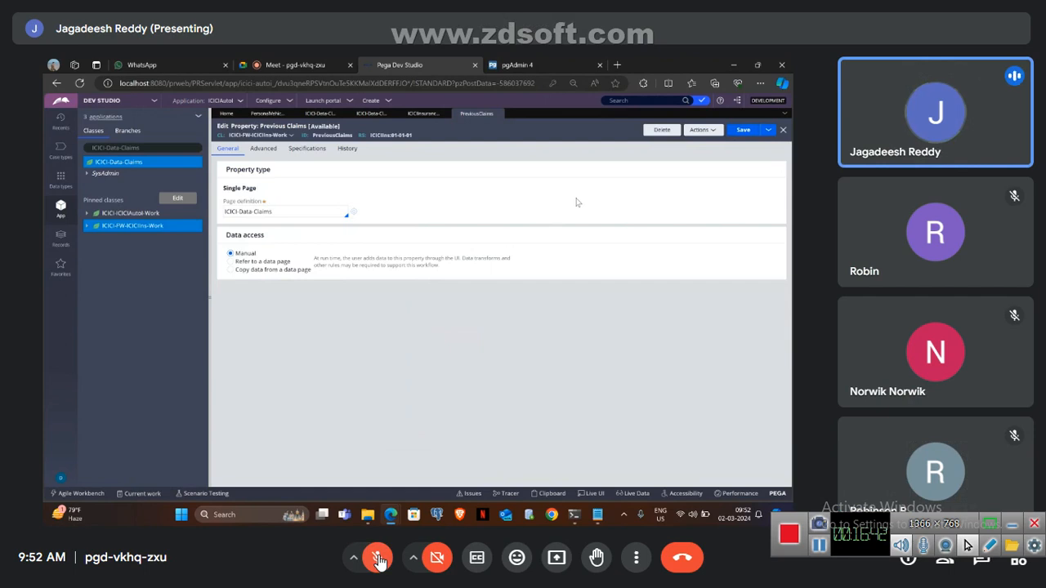
Toggle the call microphone on and off twice
left_click(379, 558)
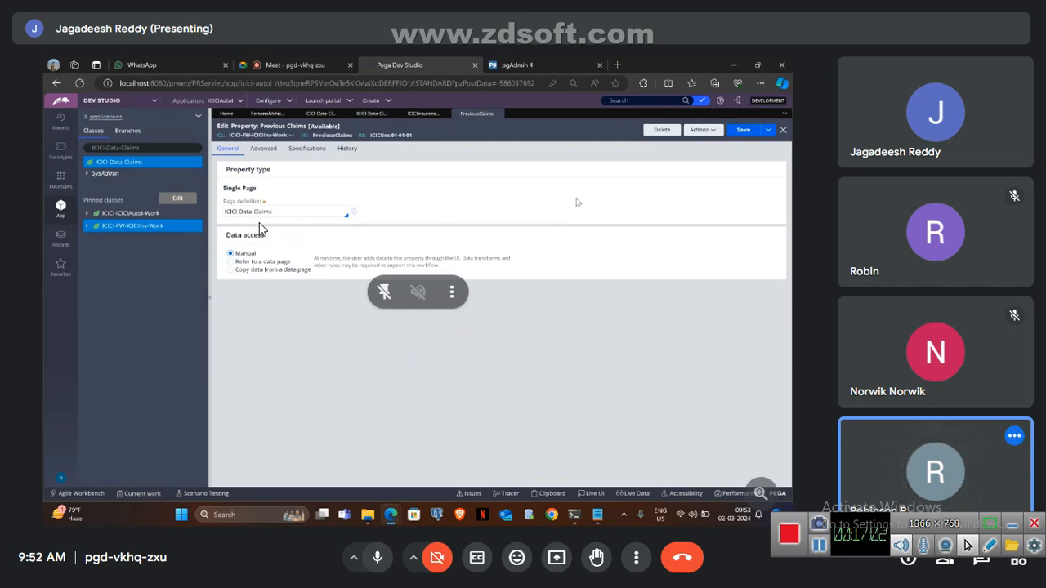
left_click(377, 564)
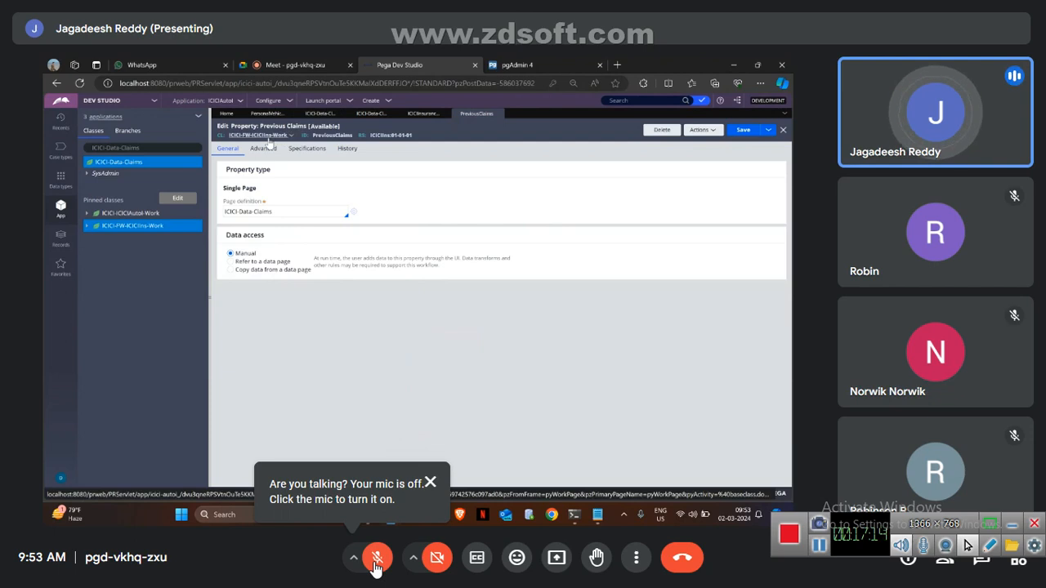
left_click(375, 566)
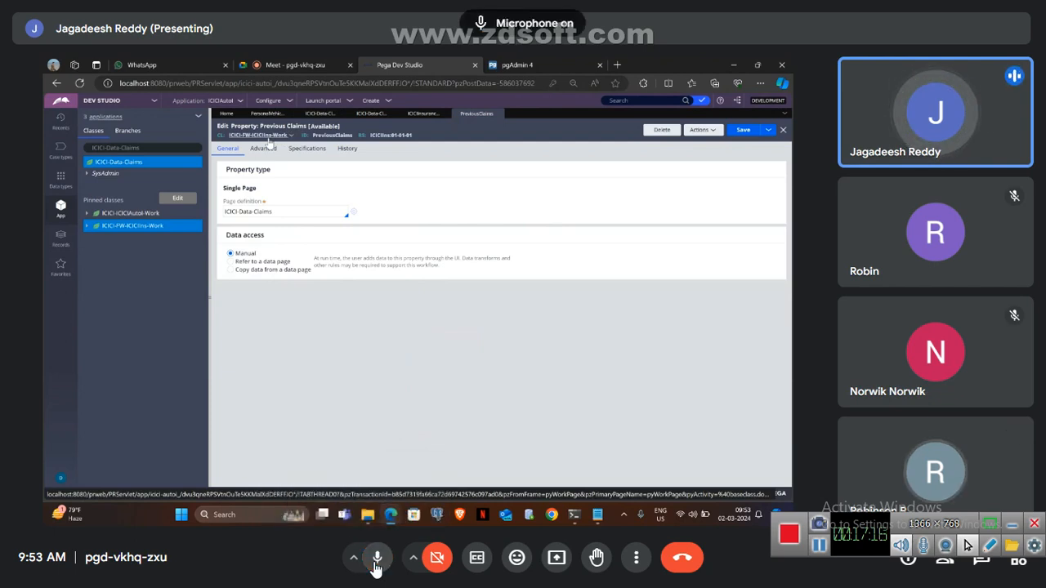
left_click(376, 560)
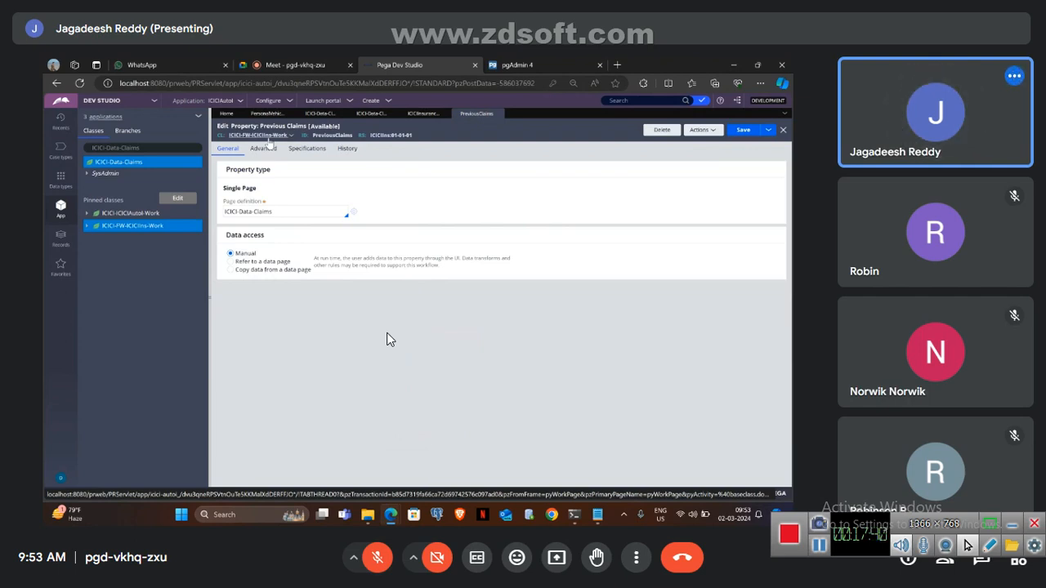
Create a When rule labelled Has Prior Claims in the ICICI-FW-ICICIIns-Work class and open it
right_click(155, 228)
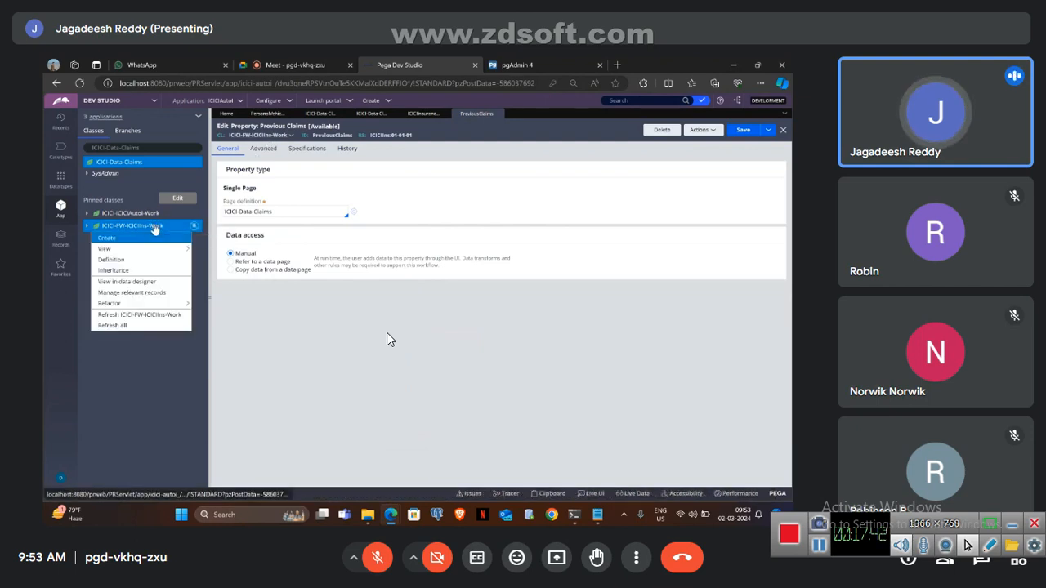
mouse_move(147, 238)
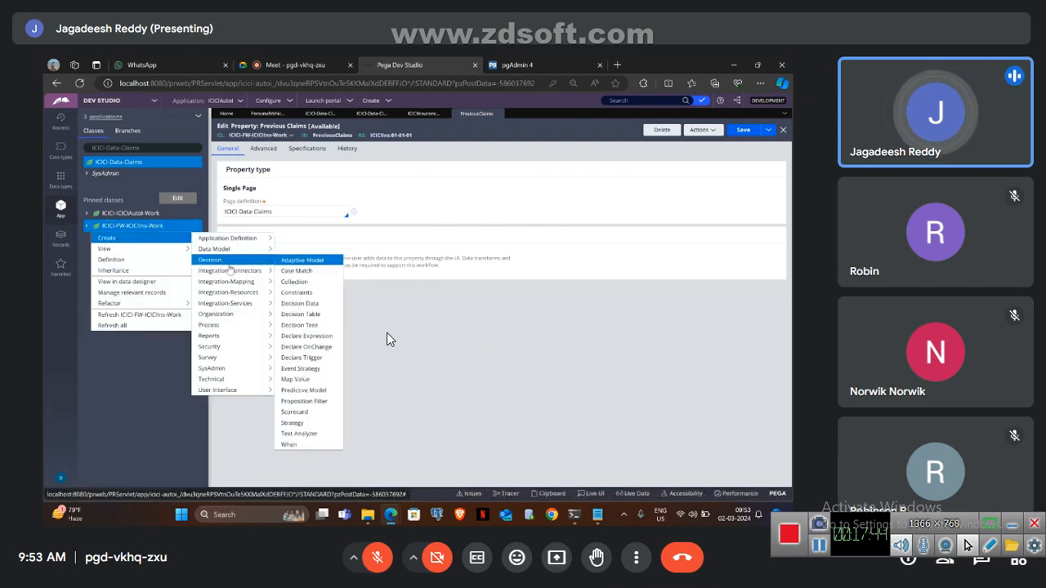
left_click(289, 445)
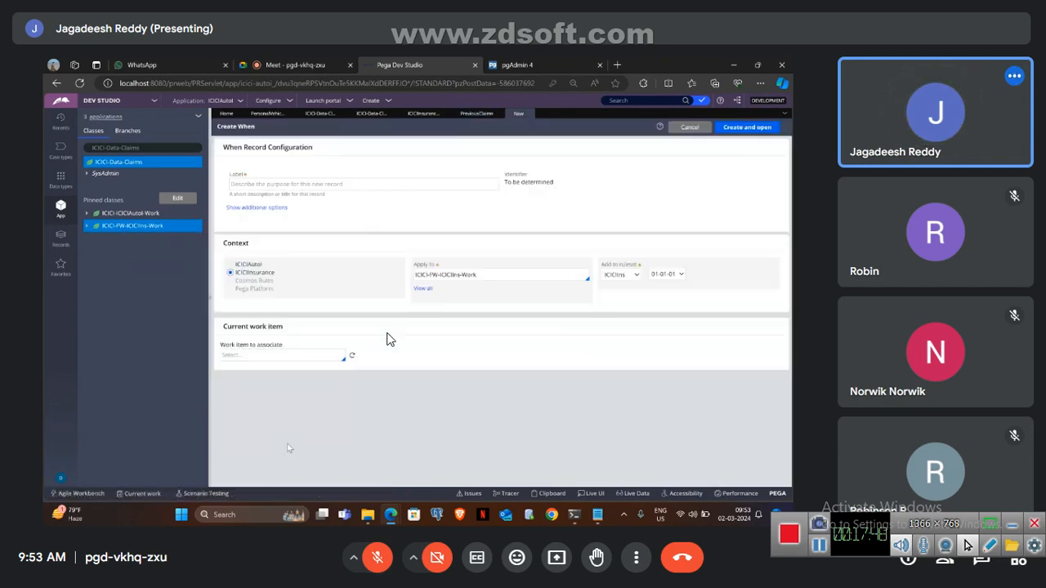
left_click(356, 187)
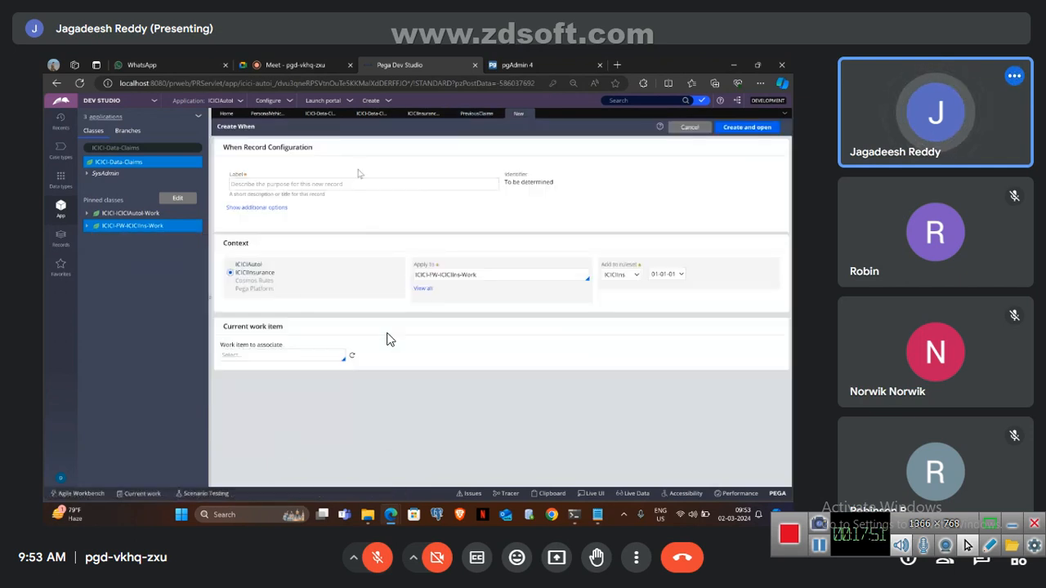
type("H")
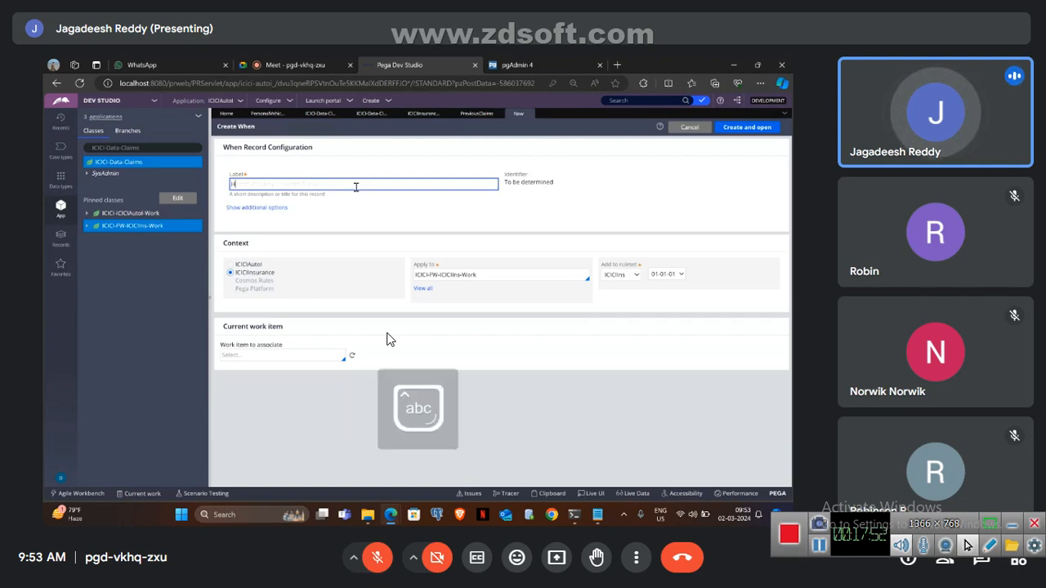
type("as Prio")
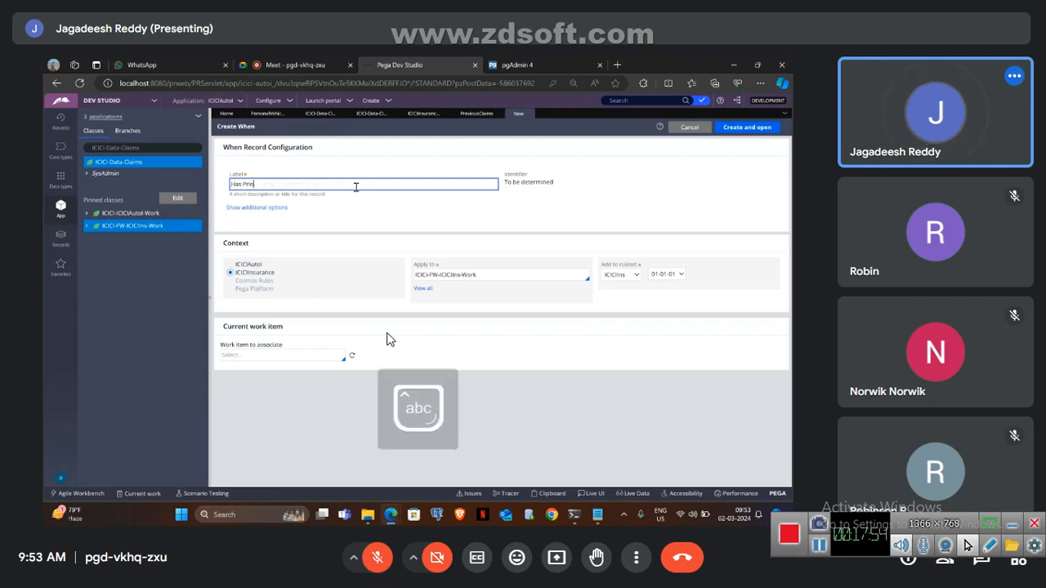
type("r Claim")
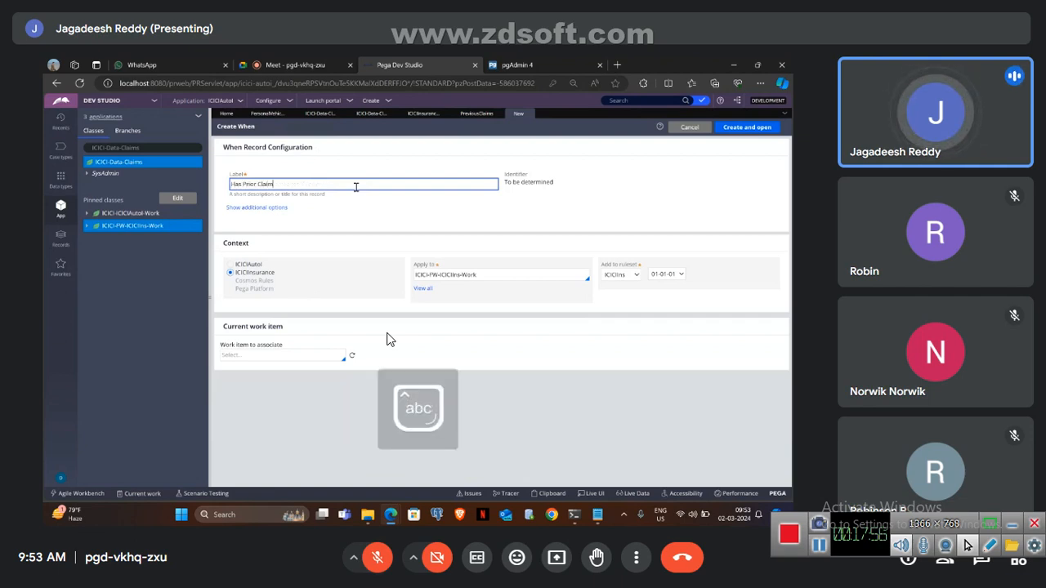
type("a")
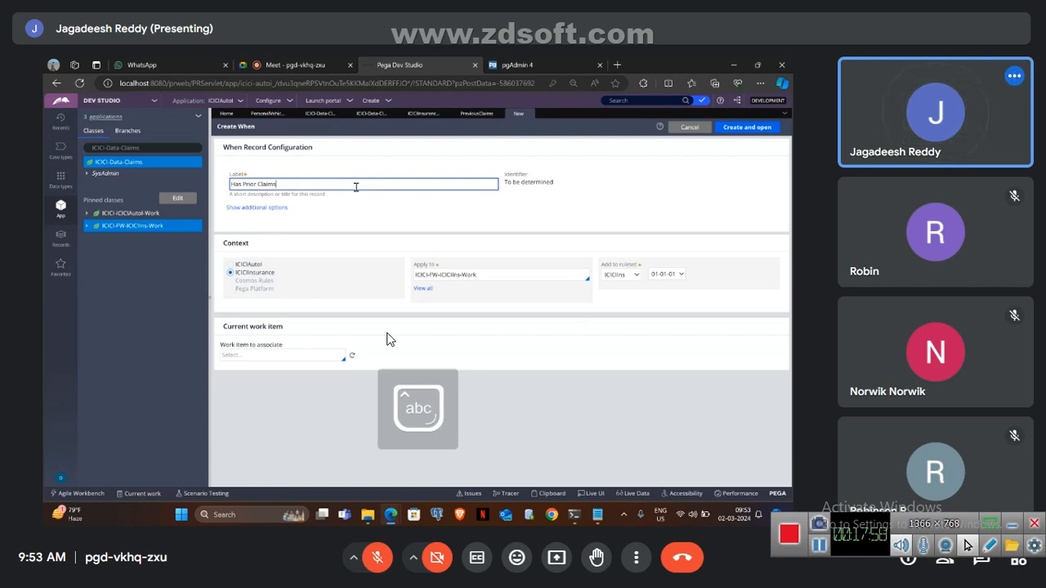
left_click(610, 198)
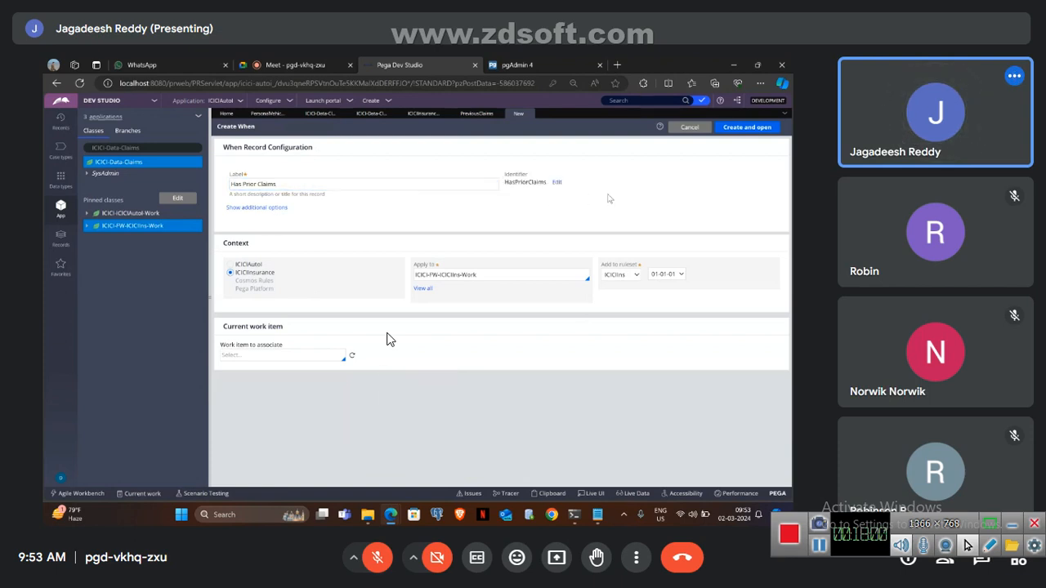
left_click(724, 129)
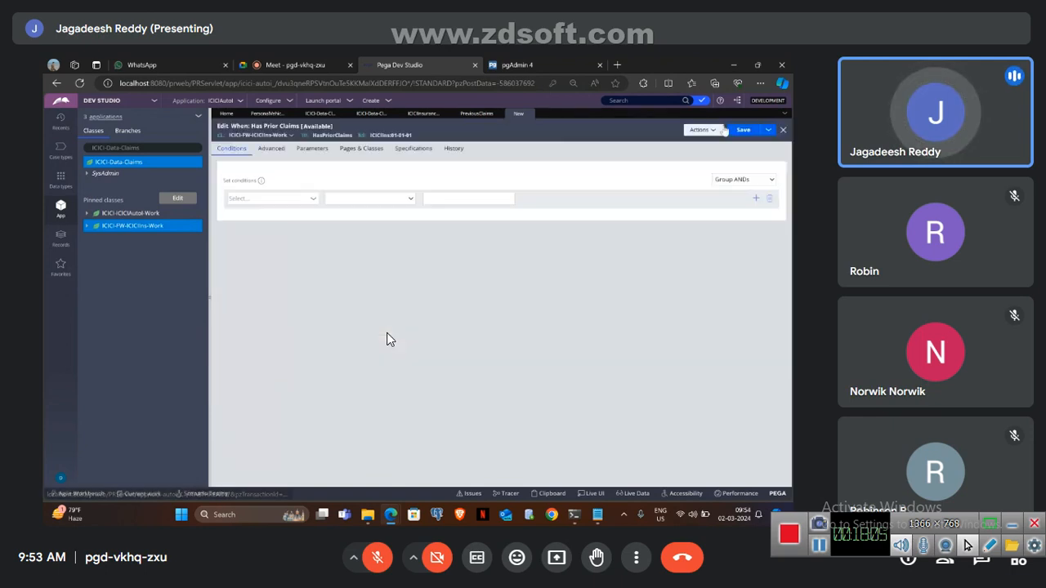
View the Has Prior Claims rule's XML in a maximized window and search it for "pxobj"
left_click(704, 130)
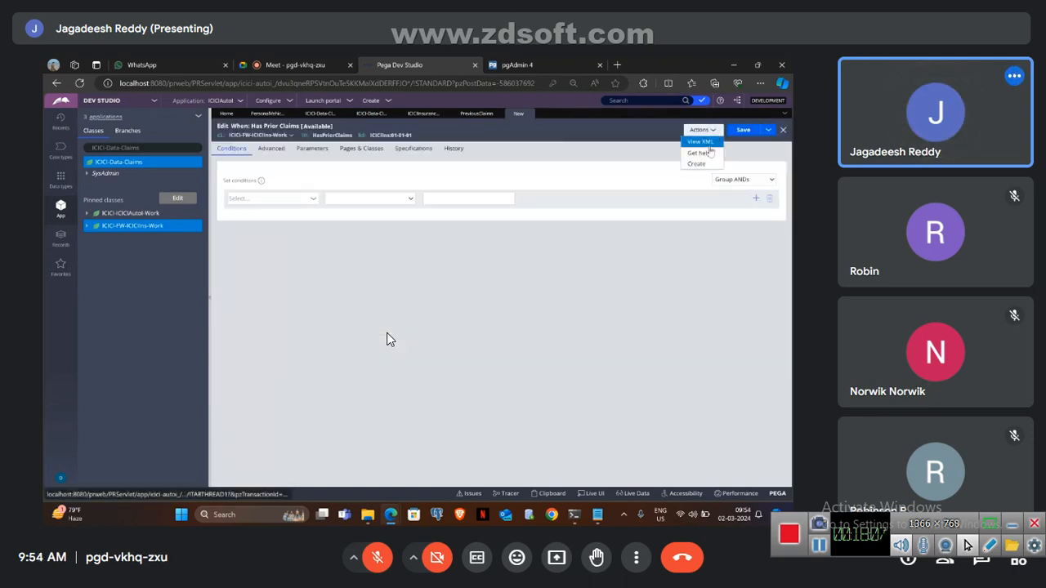
left_click(701, 142)
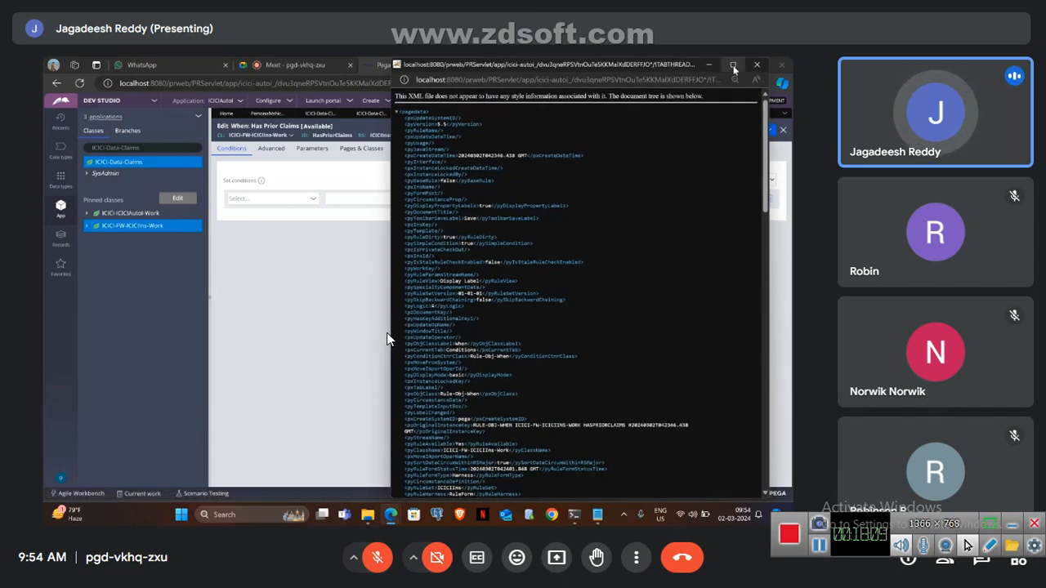
left_click(734, 64)
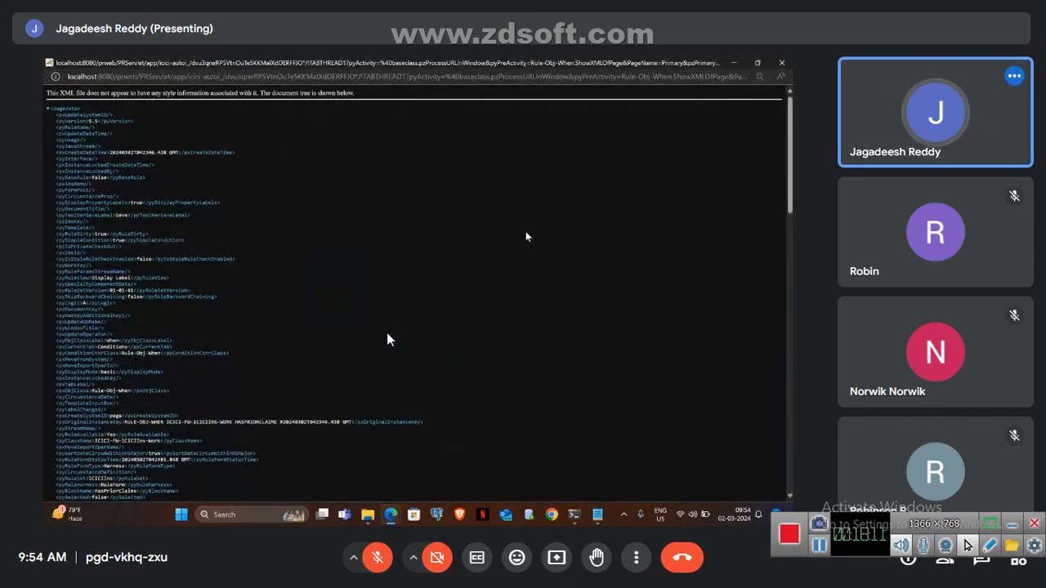
key("ctrl+f")
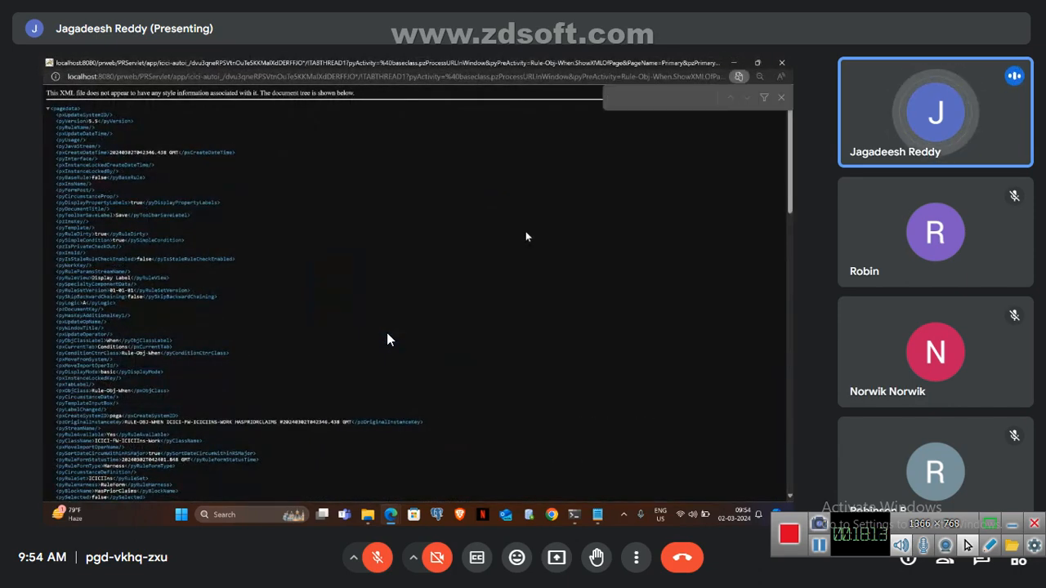
type("pxobj")
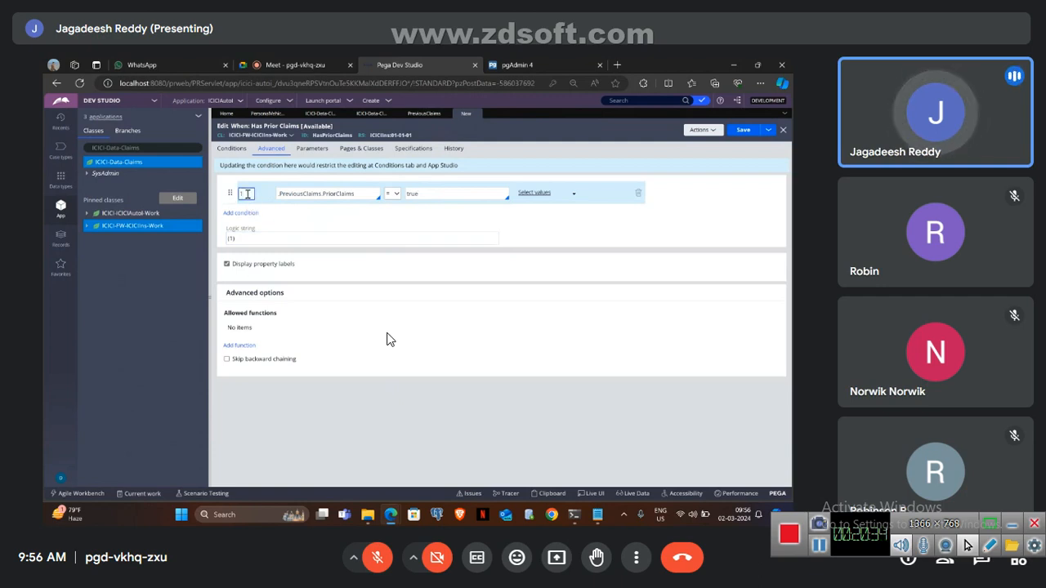
Change the logic string of the Has Prior Claims rule to (1) OR ((2) AND (3))
left_click(280, 241)
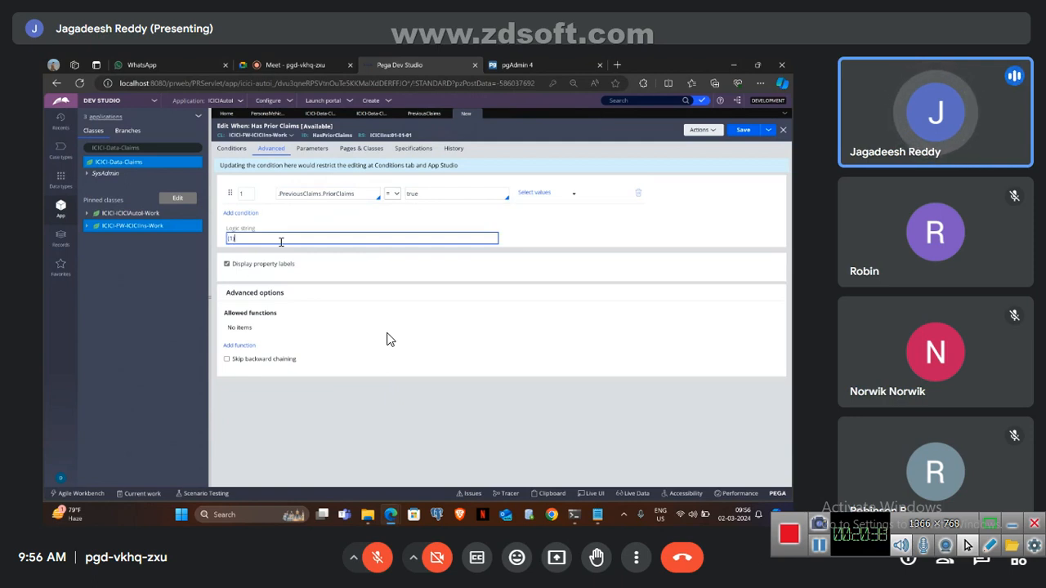
key("Caps_Lock")
type("AND")
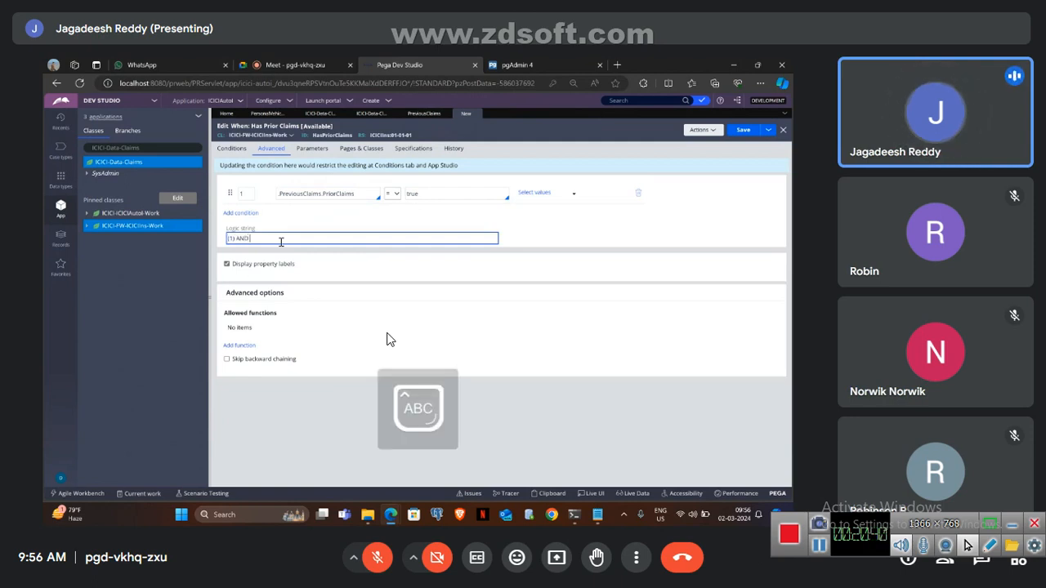
type(" (")
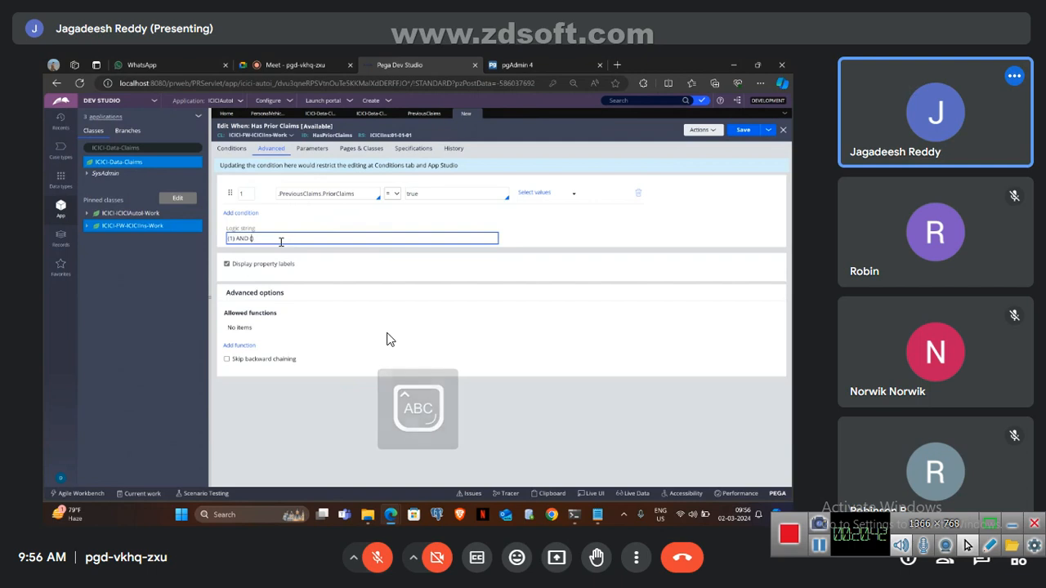
type("2")
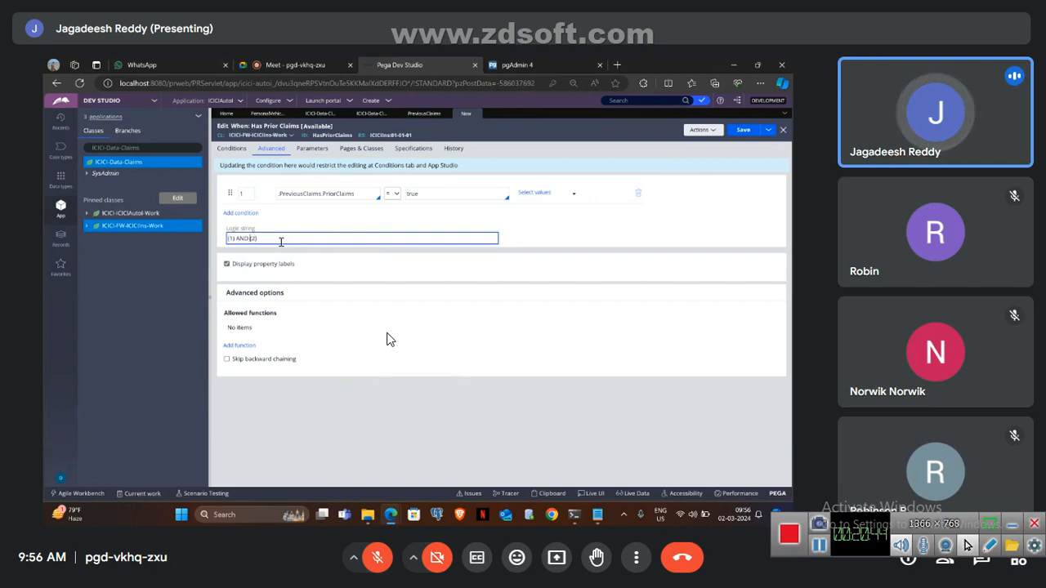
key("BackSpace")
key("BackSpace")
key("BackSpace")
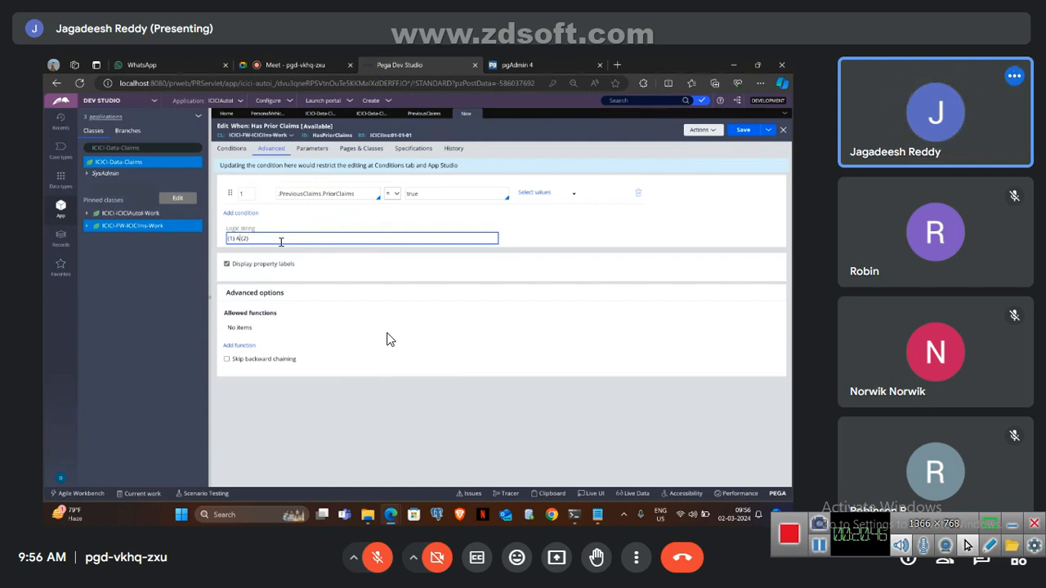
type("OR")
type("AND (3))")
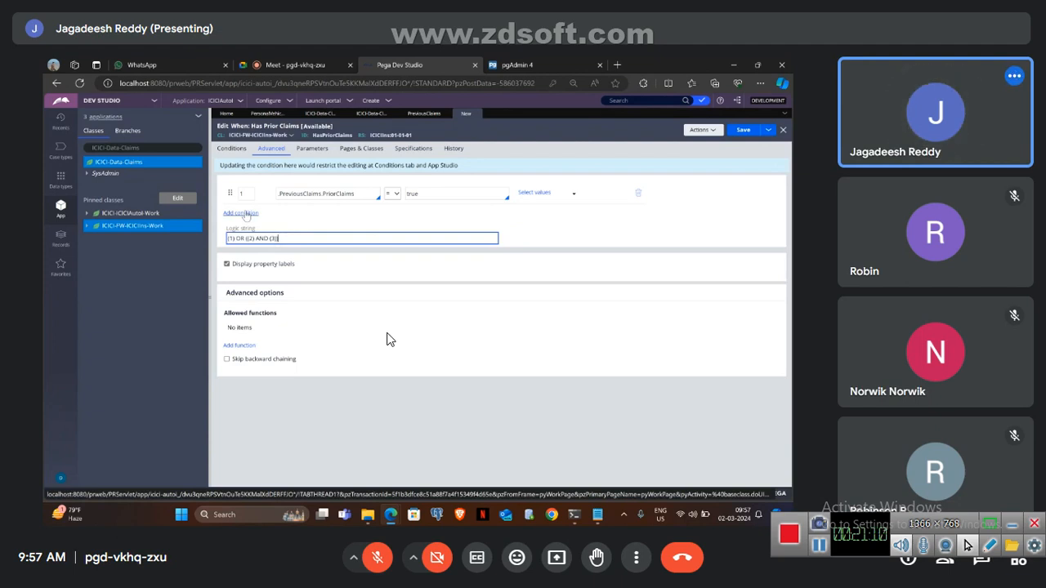
Reset the rule's logic string to (1)
triple_click(281, 239)
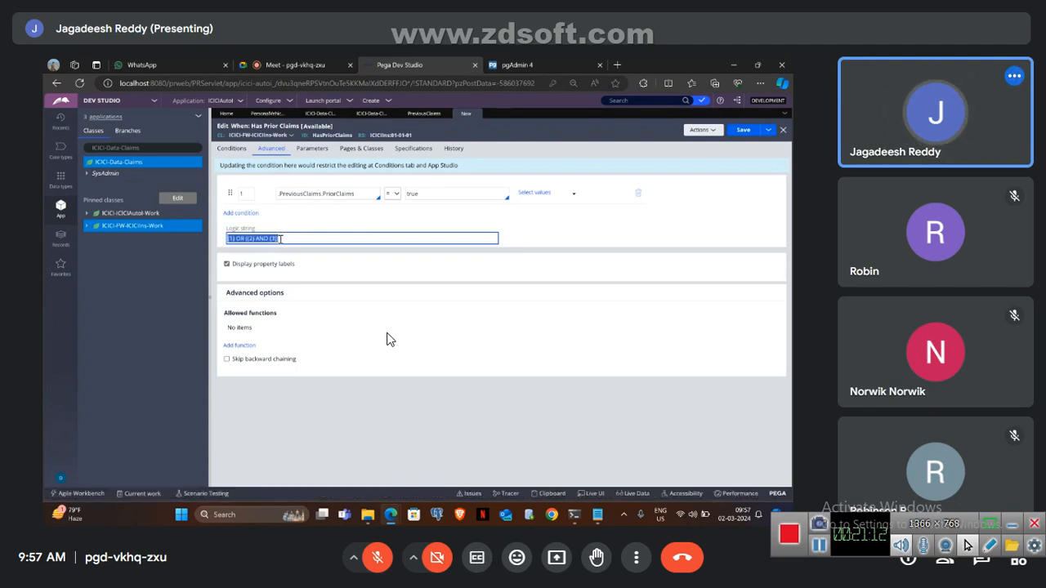
key("BackSpace")
type("(")
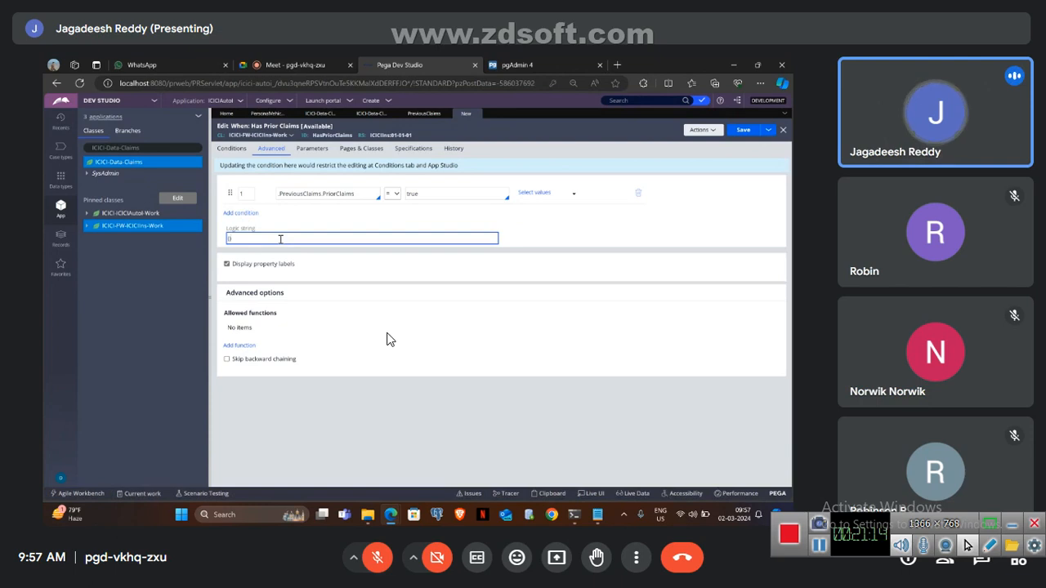
type("1)")
left_click(532, 225)
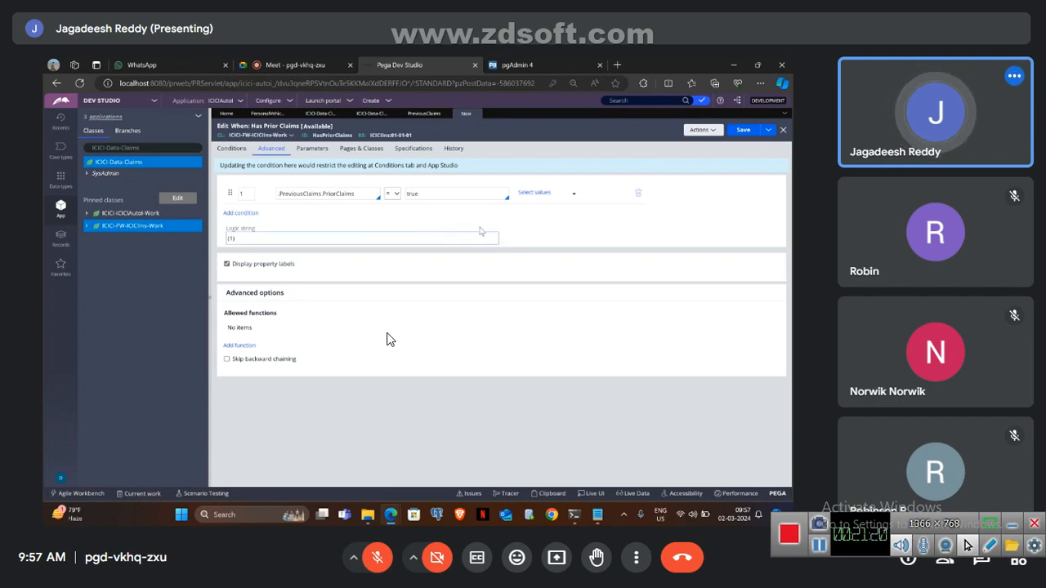
Save the Has Prior Claims rule and review its guardrail warning without adding a justification
left_click(733, 132)
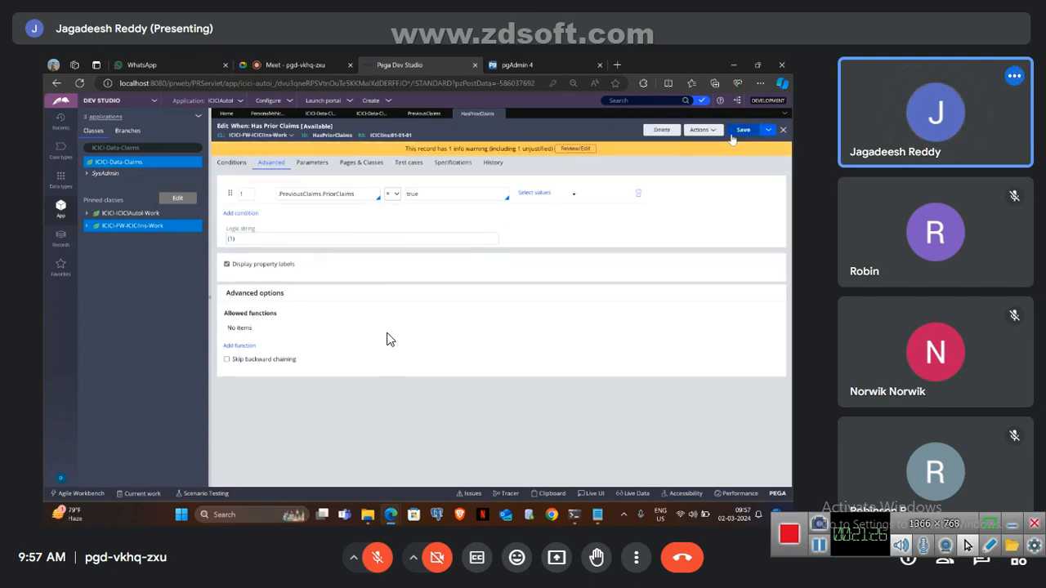
left_click(580, 148)
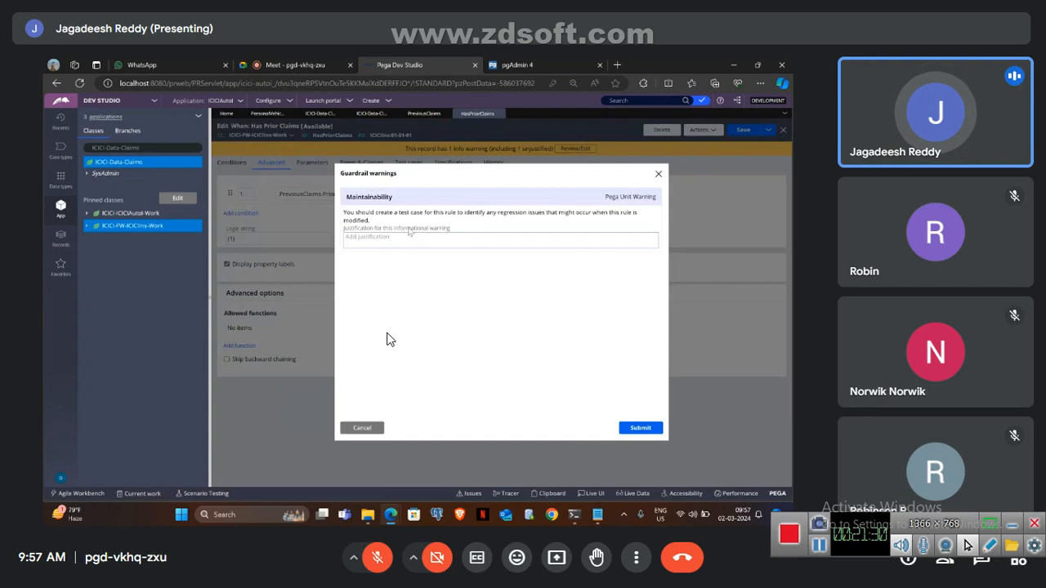
left_click(353, 432)
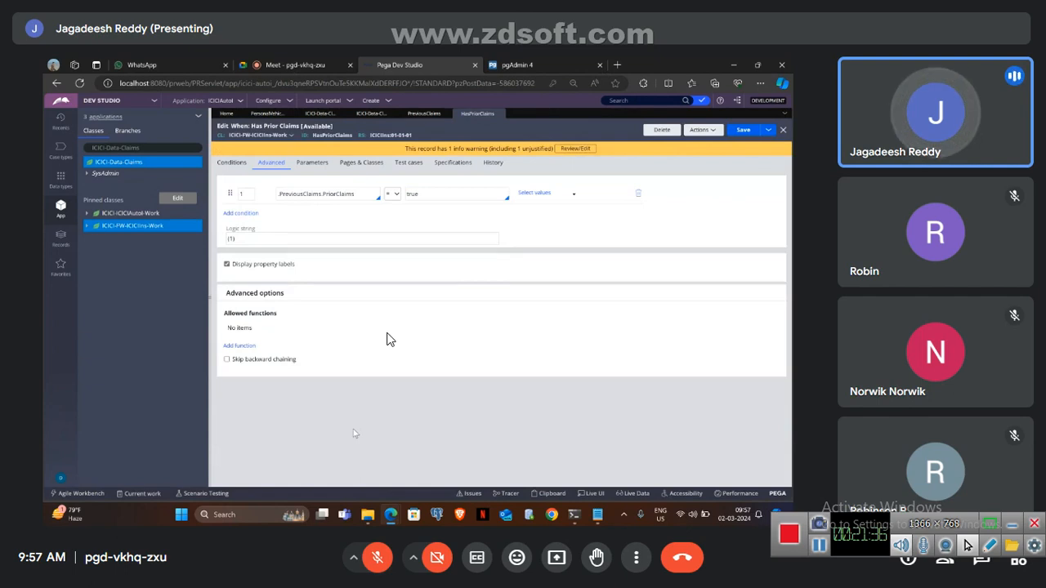
Create a section labelled Previous Claims in the ICICI-FW-ICICIIns-Work class and convert it to the full section editor
right_click(141, 226)
mouse_move(141, 237)
mouse_move(234, 391)
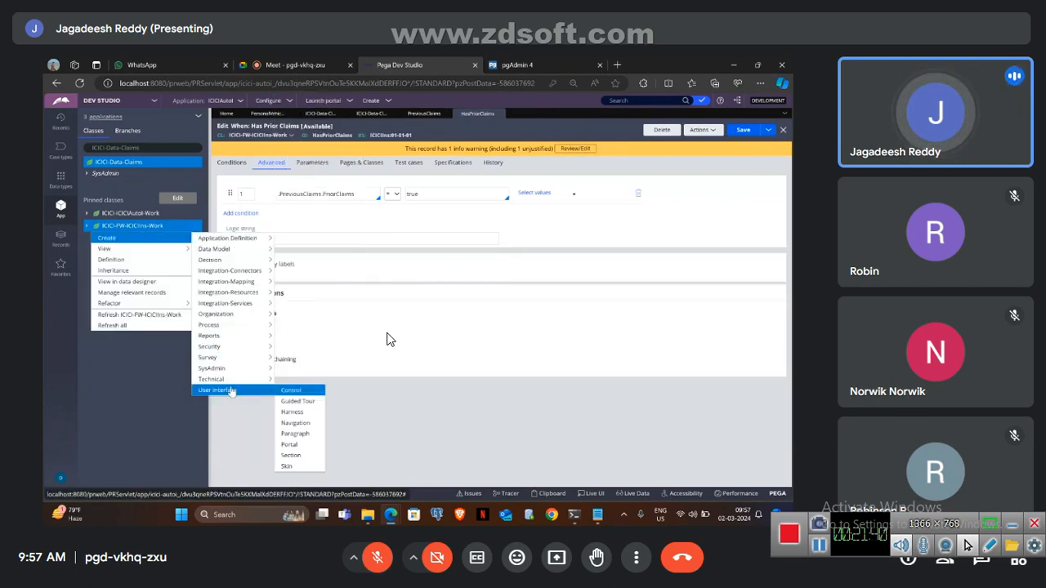
left_click(299, 456)
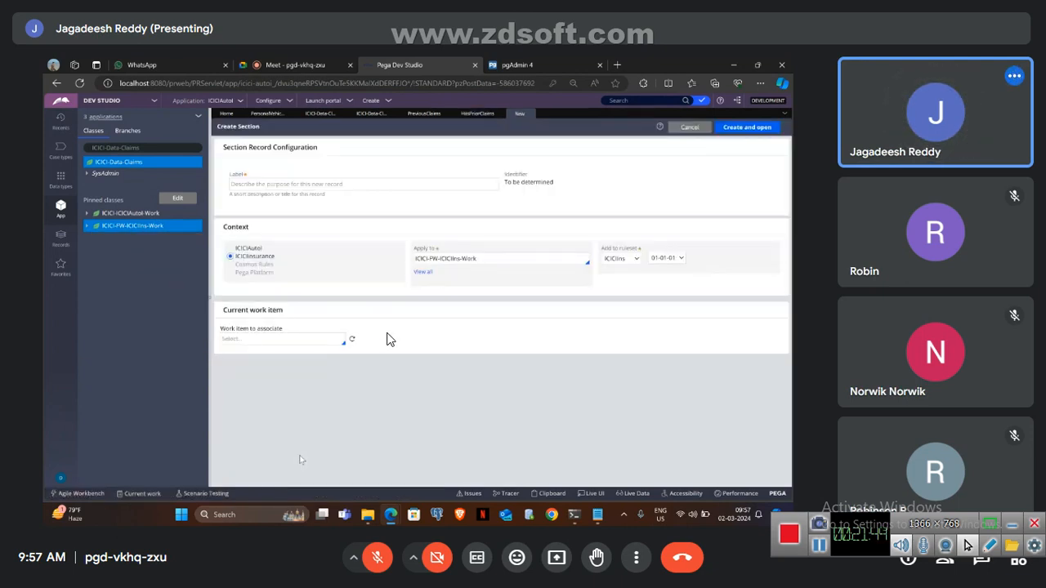
left_click(380, 184)
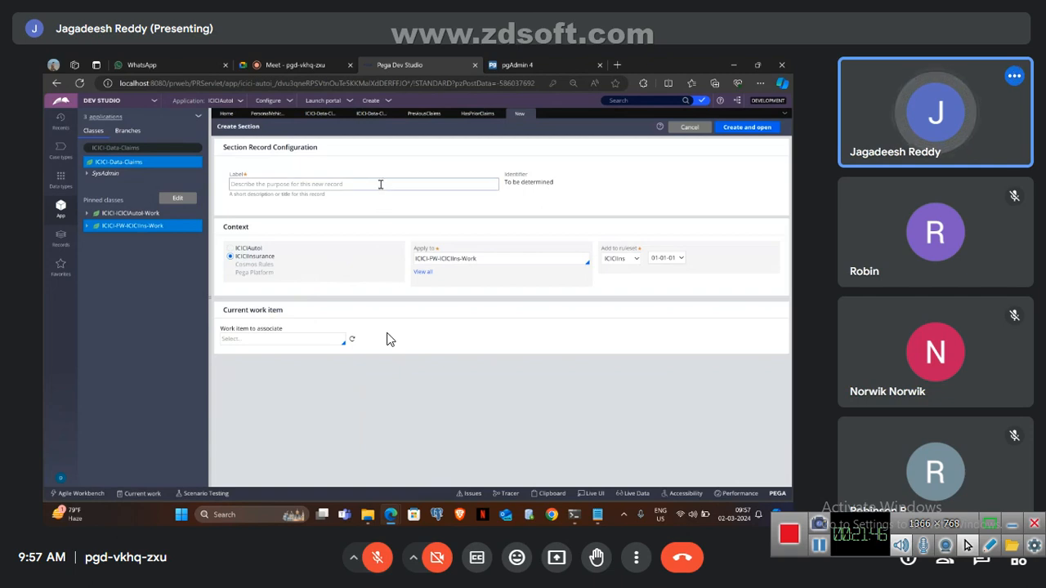
type("Pre")
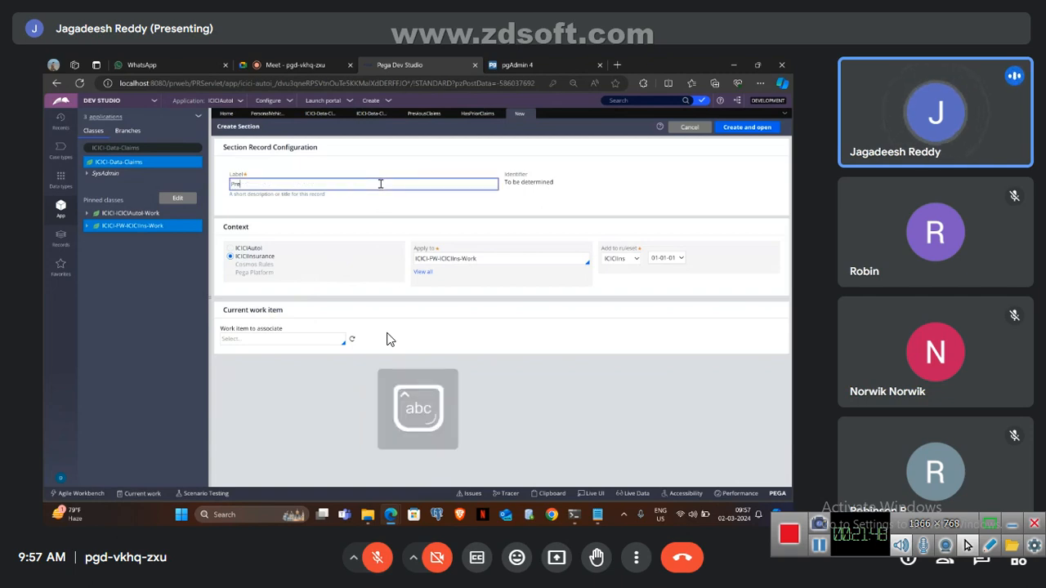
type("vious ")
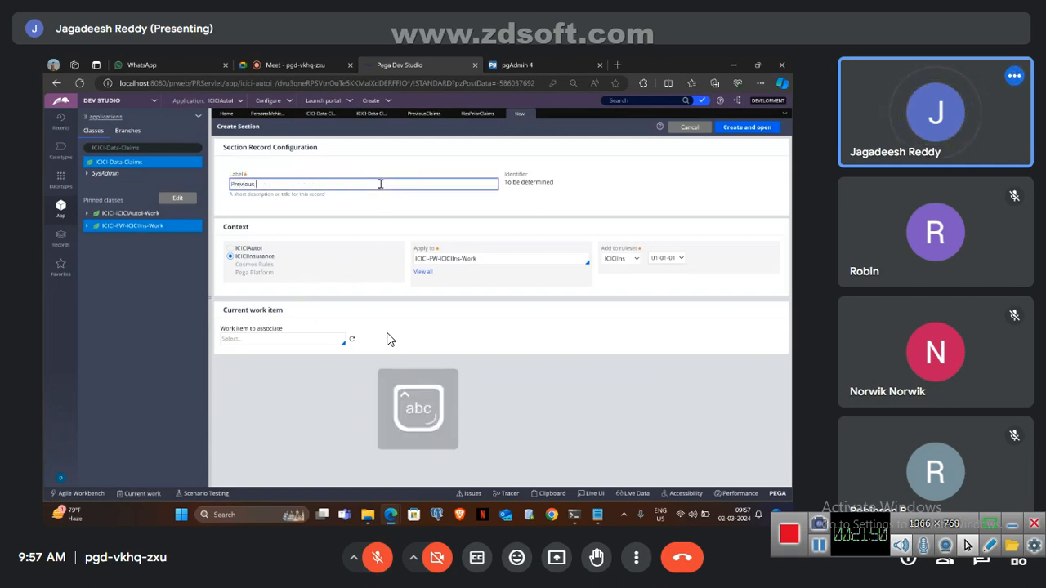
type("Claims")
left_click(758, 127)
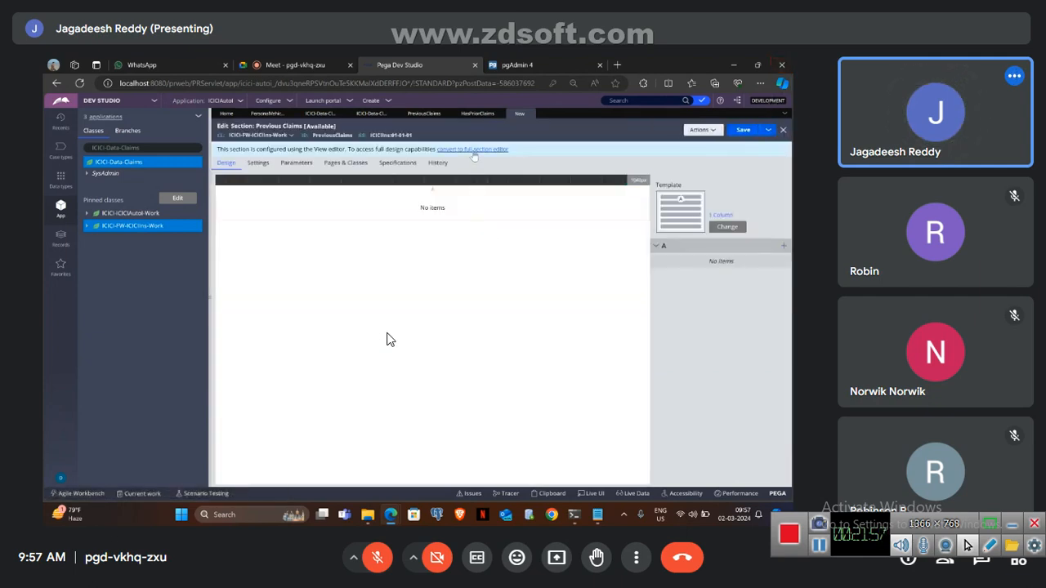
left_click(473, 149)
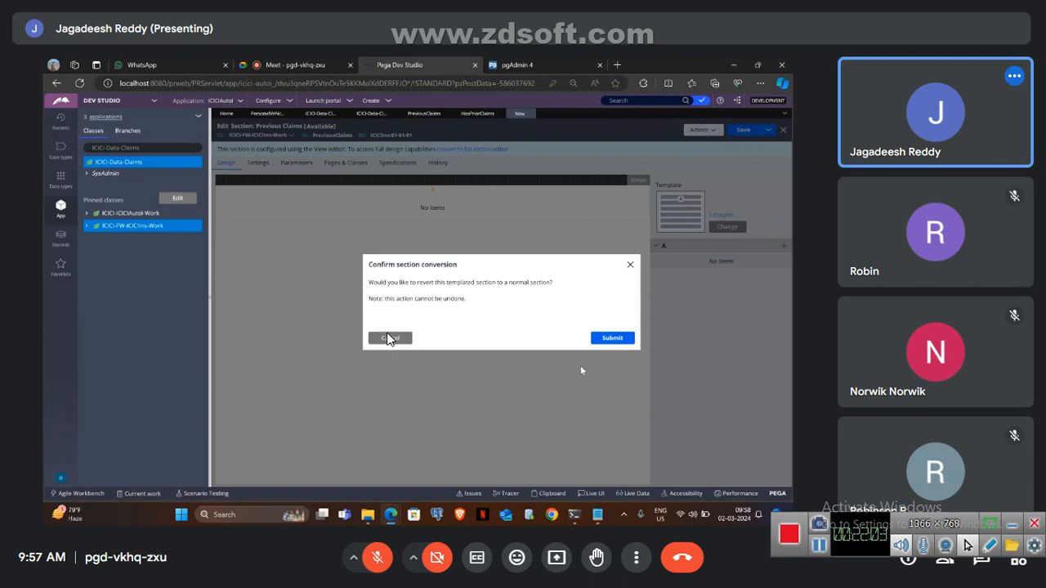
left_click(613, 338)
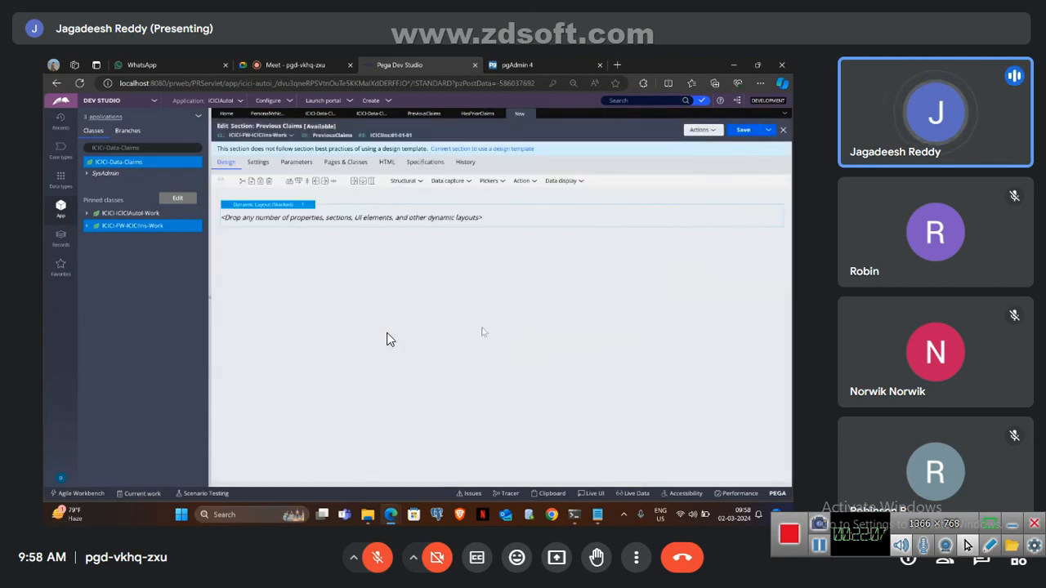
Add a checkbox, a date time, a currency and a text area control, in that order, to the section's dynamic layout
left_click(463, 181)
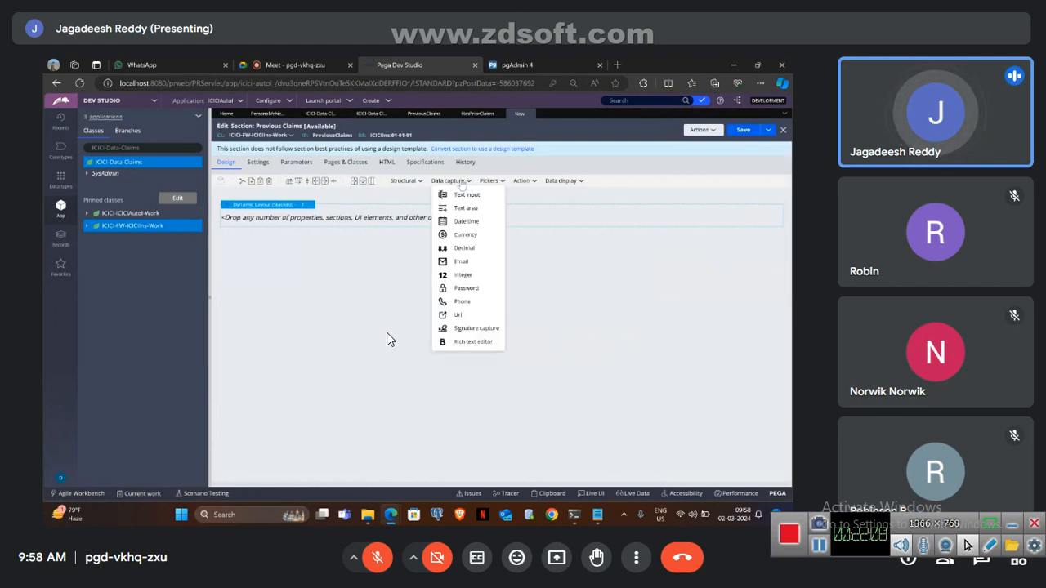
left_click(522, 181)
left_click(491, 180)
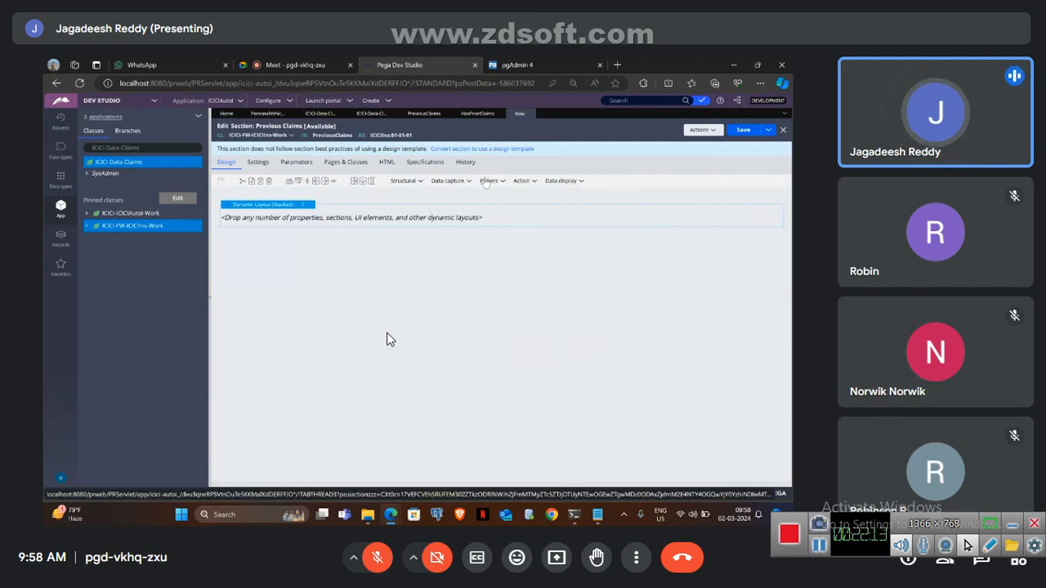
left_click_drag(507, 221, 487, 215)
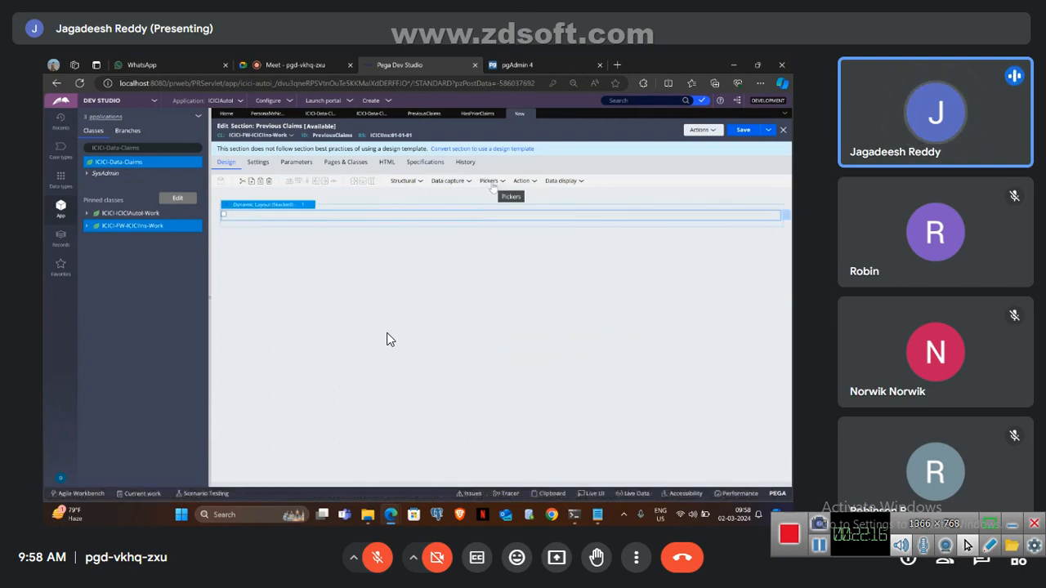
left_click(490, 181)
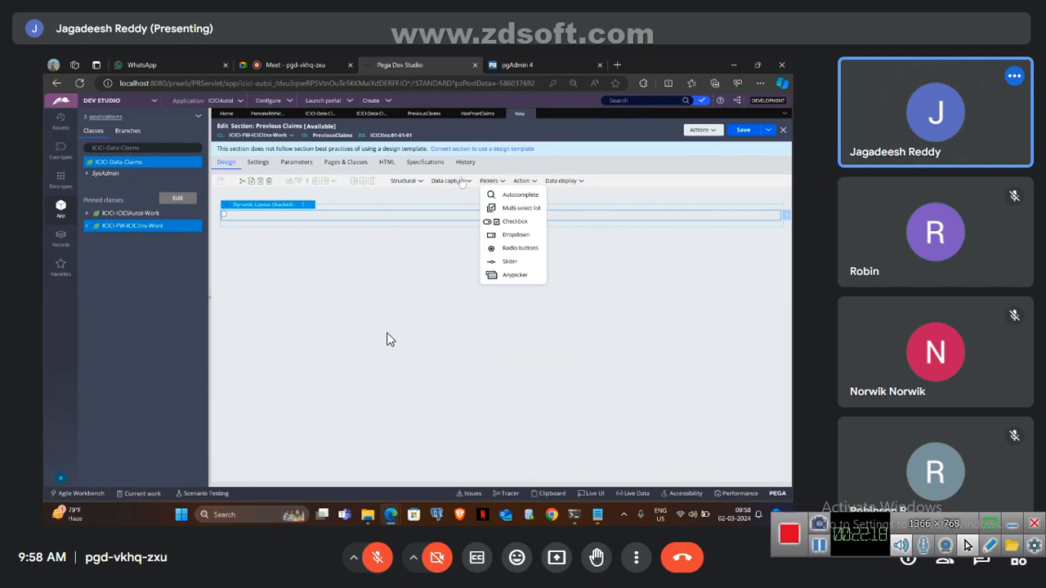
left_click(459, 180)
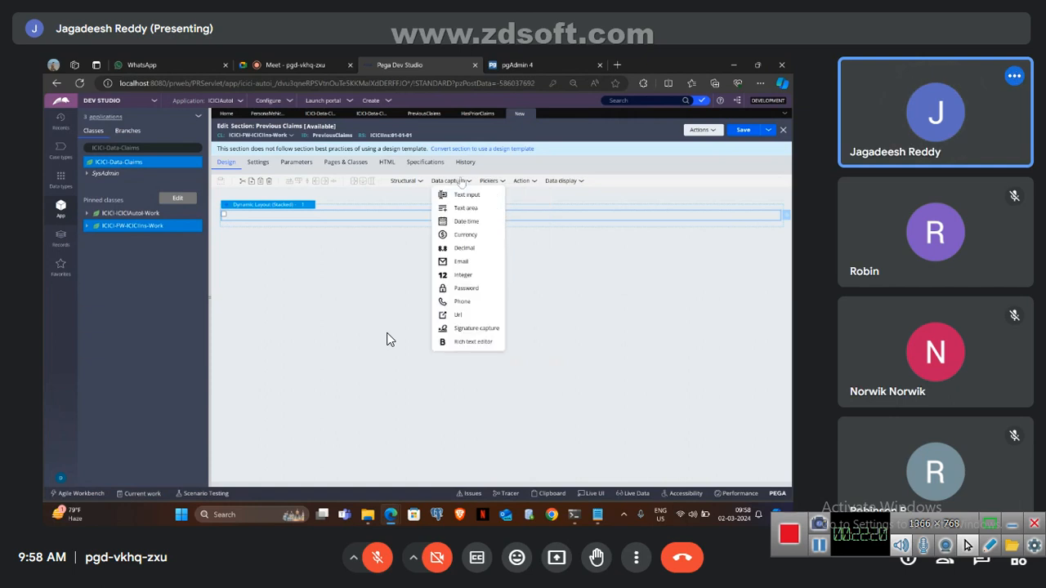
left_click(465, 221)
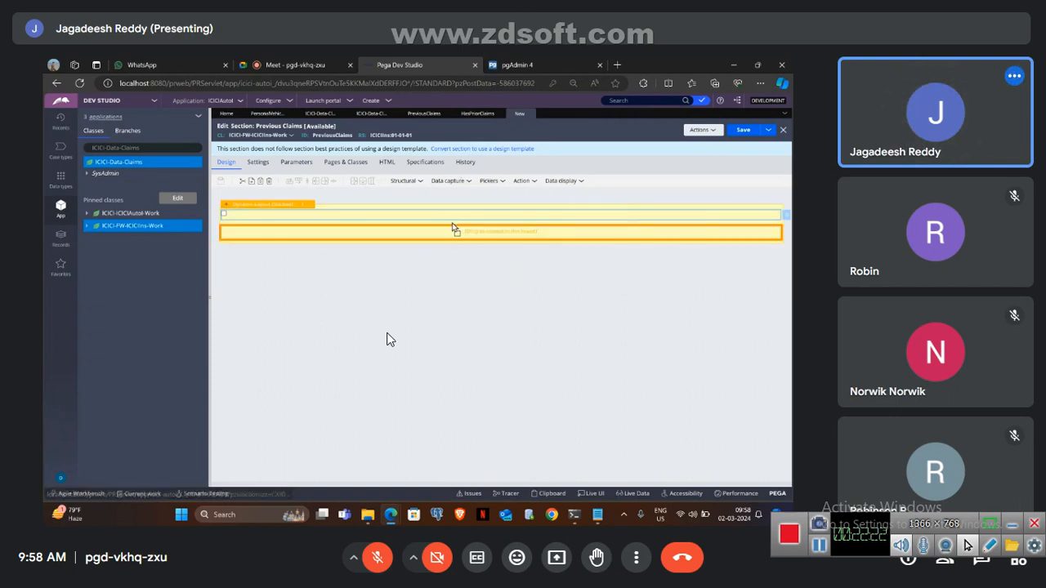
left_click(450, 182)
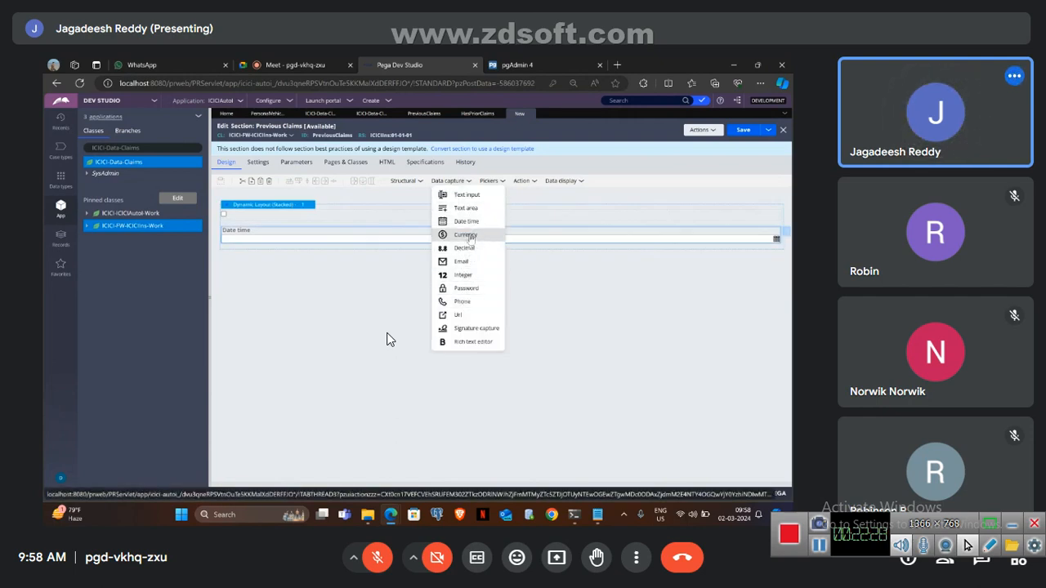
left_click_drag(464, 235, 452, 251)
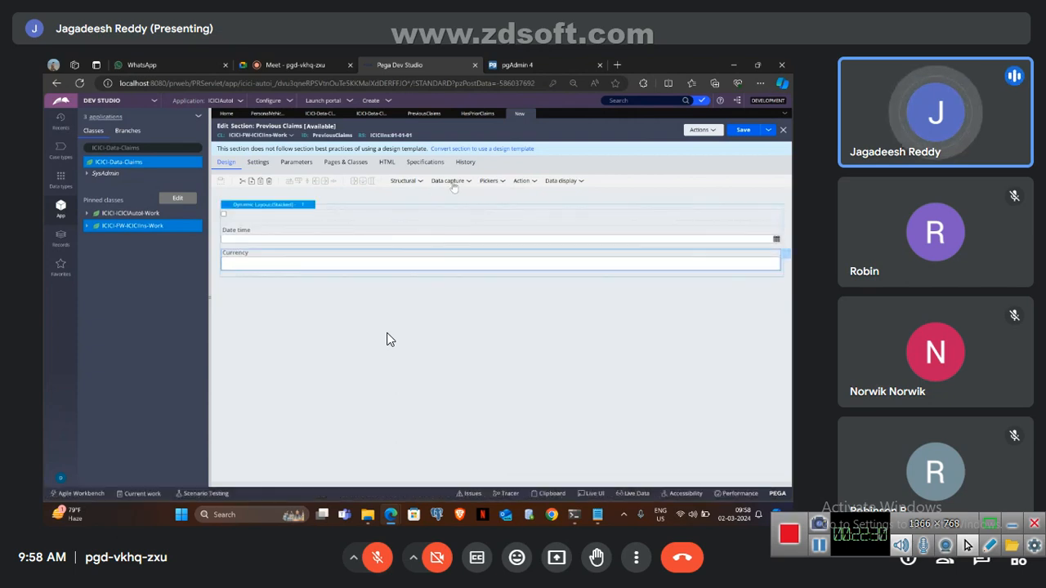
left_click(453, 185)
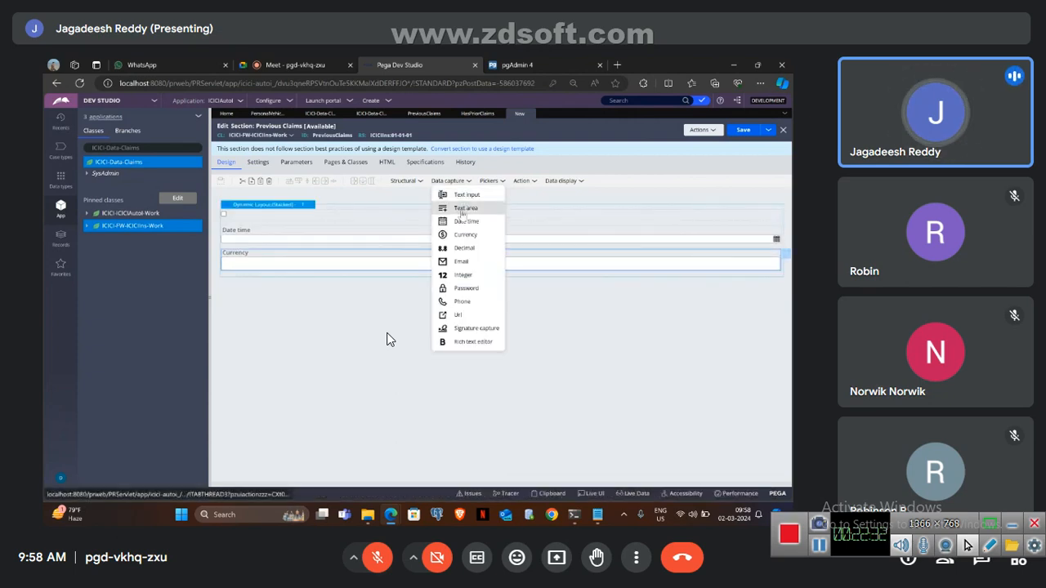
left_click_drag(466, 207, 438, 280)
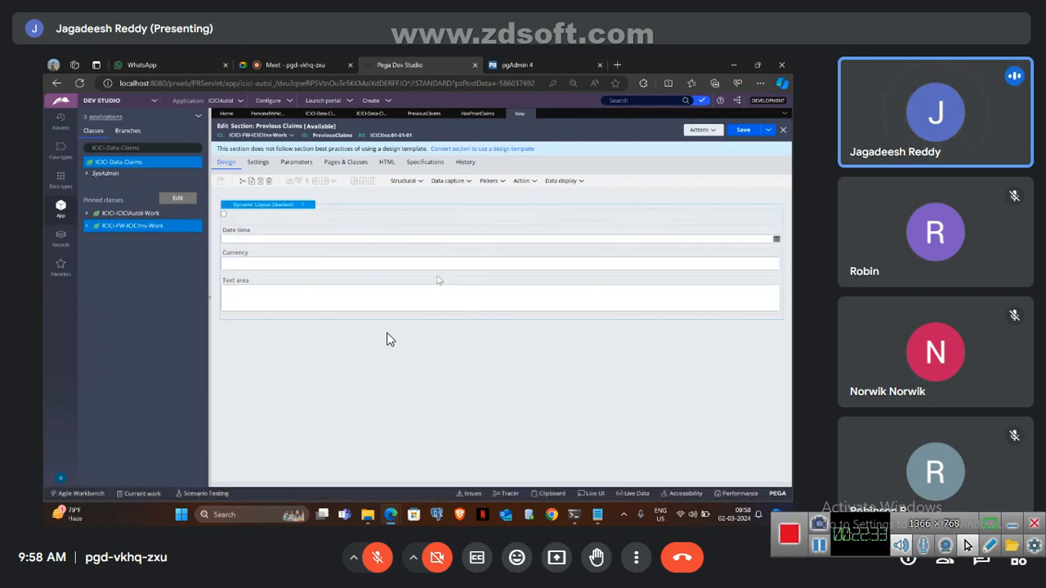
Bind the checkbox control to the property .PreviousClaims.PriorClaims
double_click(409, 217)
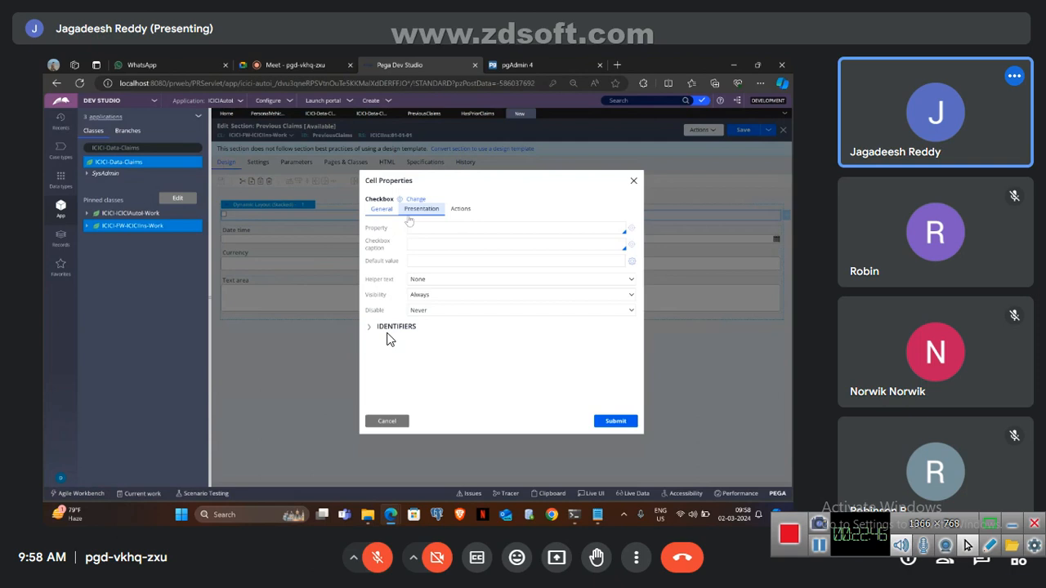
left_click(415, 228)
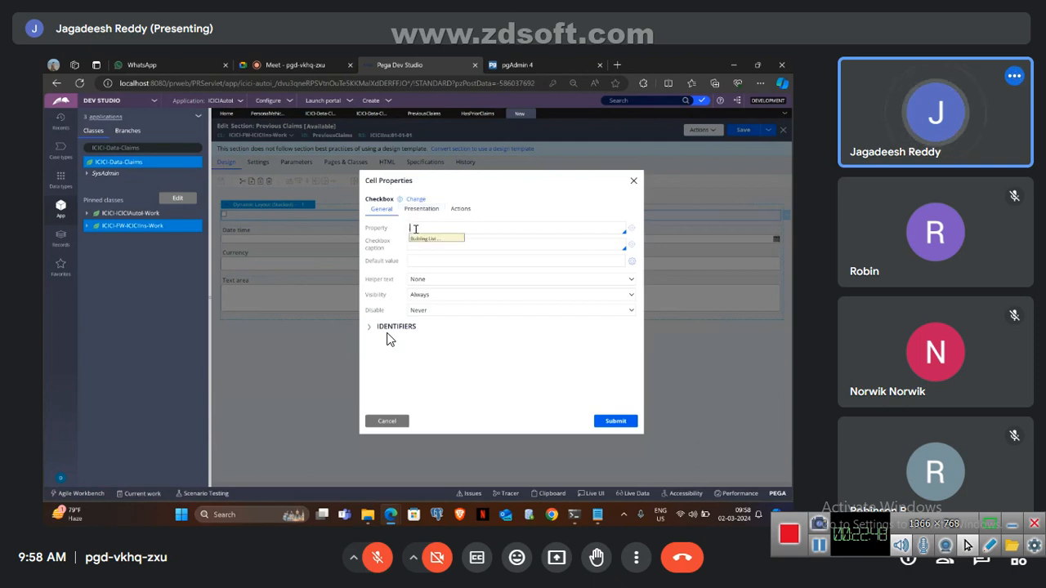
key("Down")
key("Down")
key("Down")
key("Down")
key("Down")
key("Down")
key("Down")
key("Down")
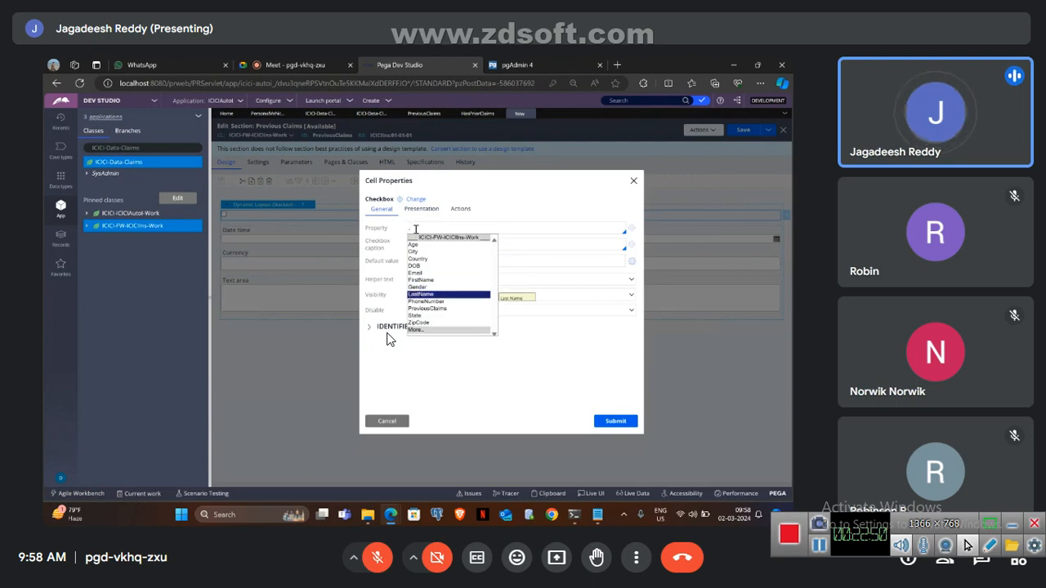
key("Down")
key("Down")
key("Return")
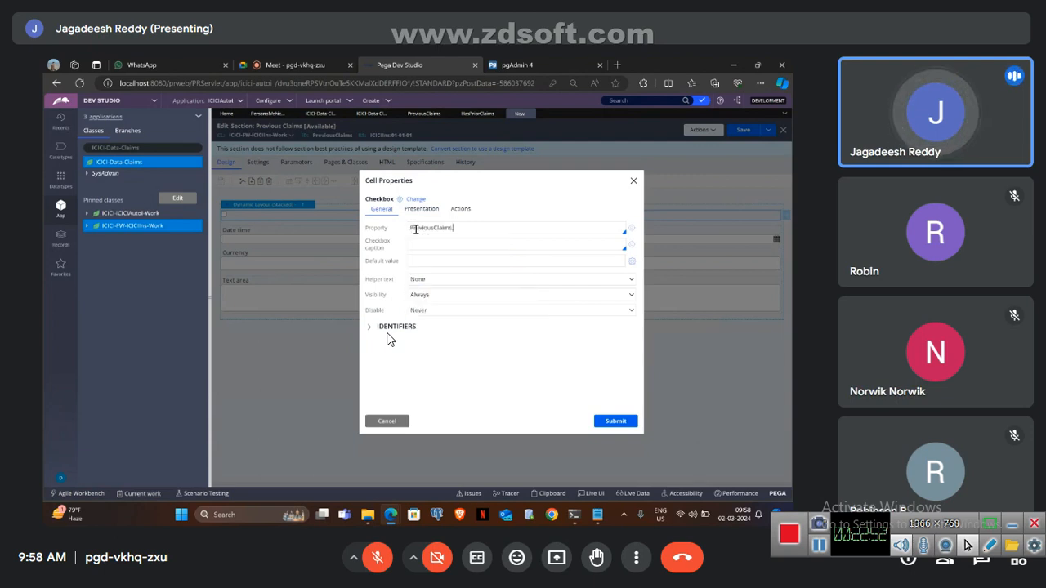
type(".")
key("Down")
key("Down")
key("Return")
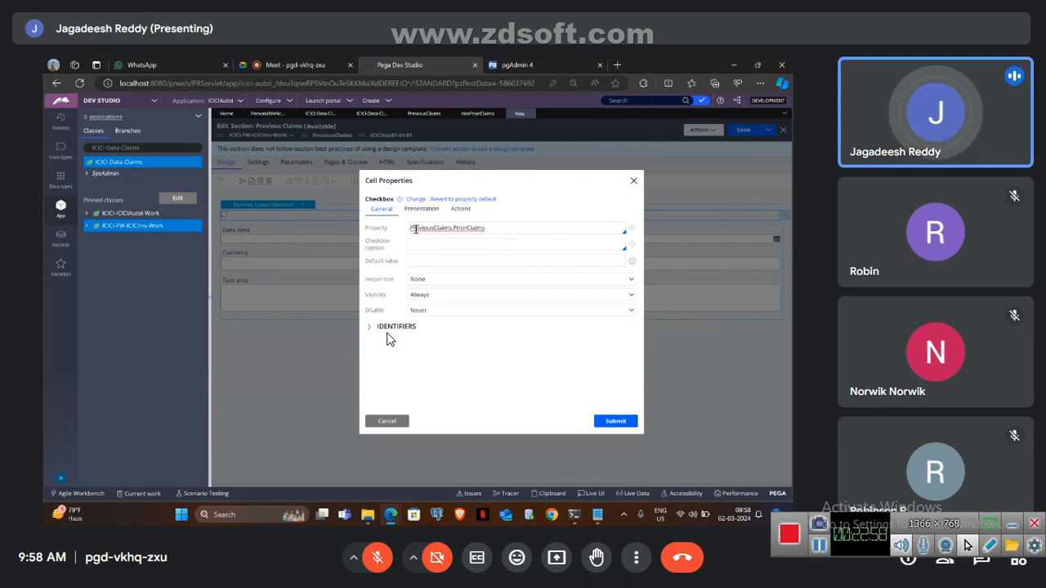
Caption the checkbox "Select this option if there were Claims made in the past year" and submit its cell properties
left_click(416, 248)
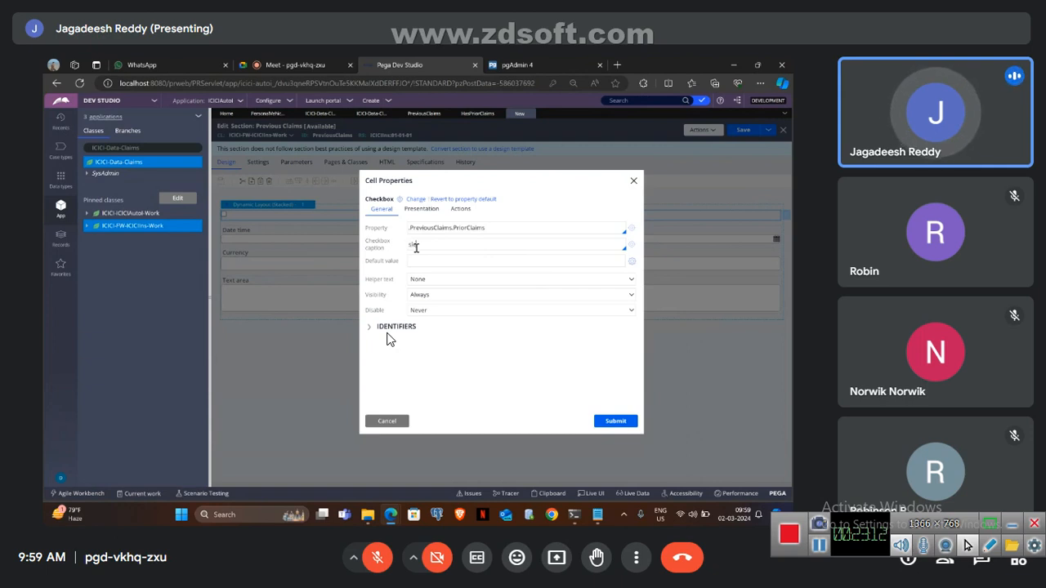
key("BackSpace")
key("BackSpace")
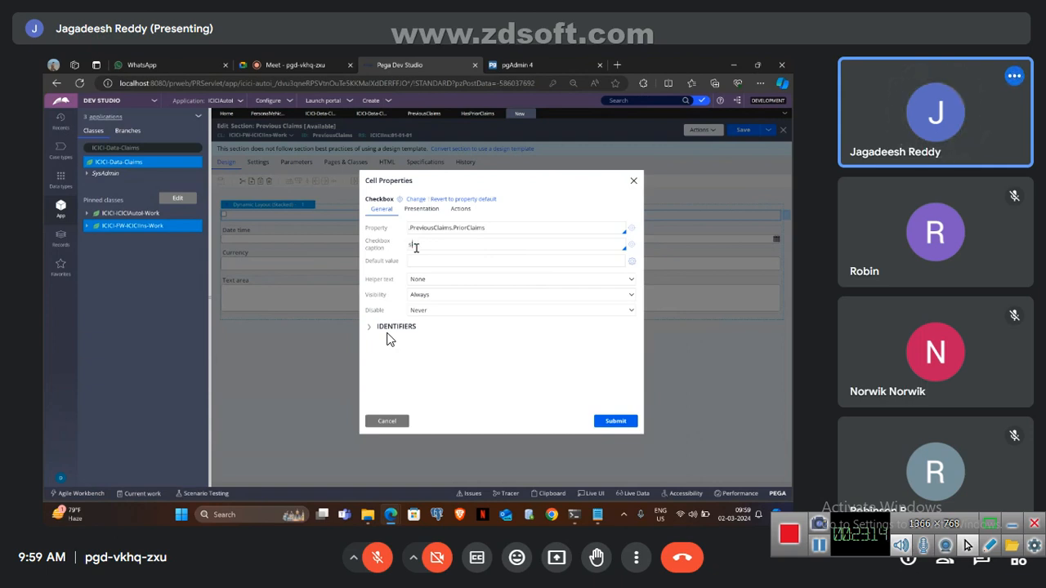
key("BackSpace")
type("Se")
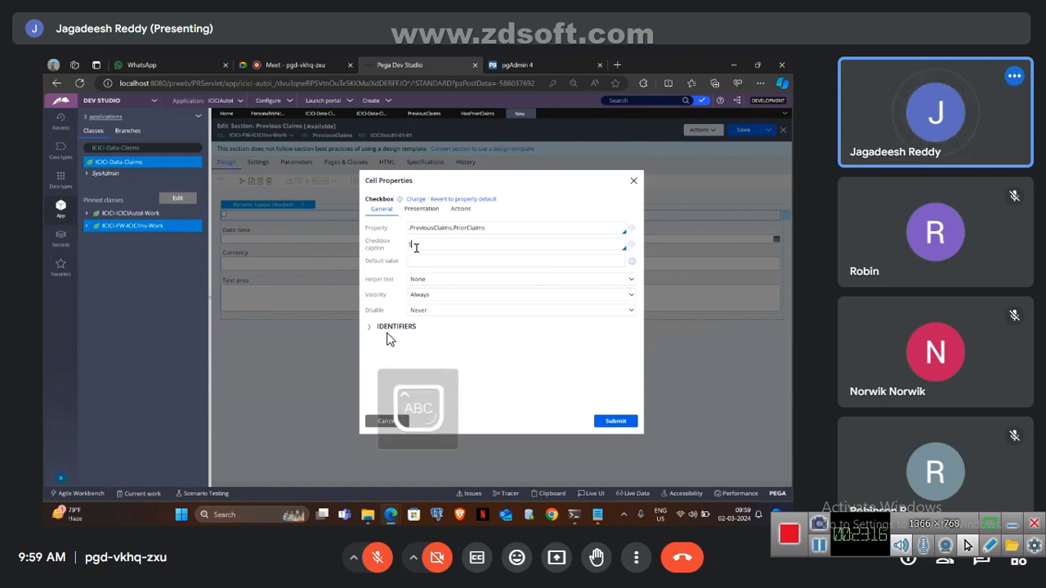
type("lect")
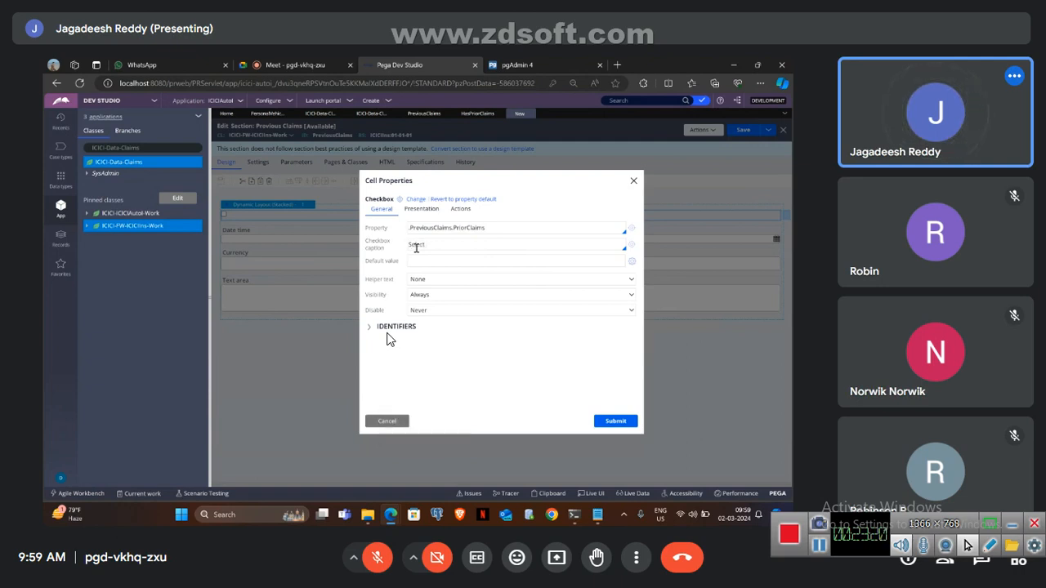
type(" this opt")
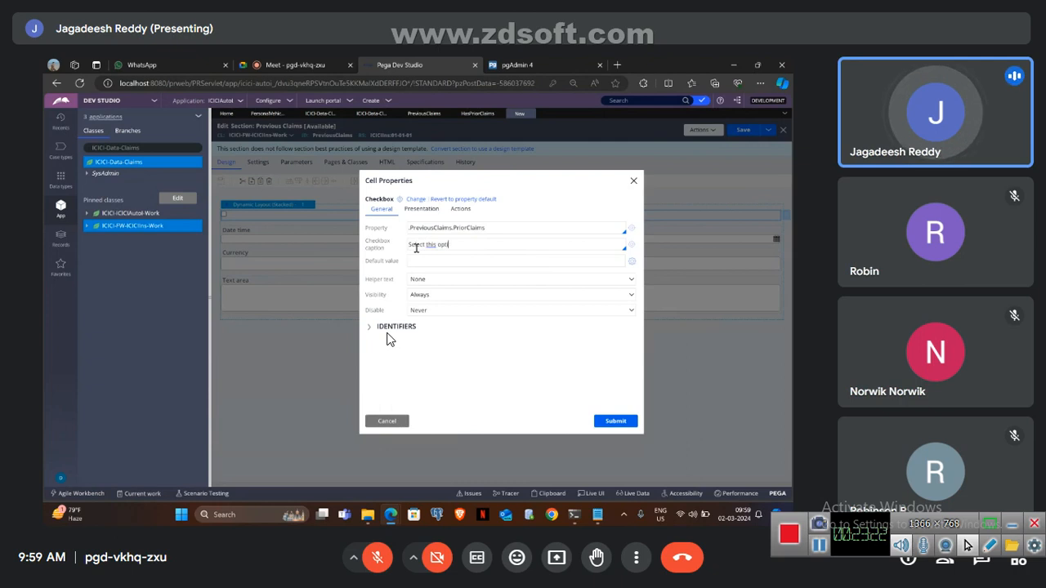
type("ion")
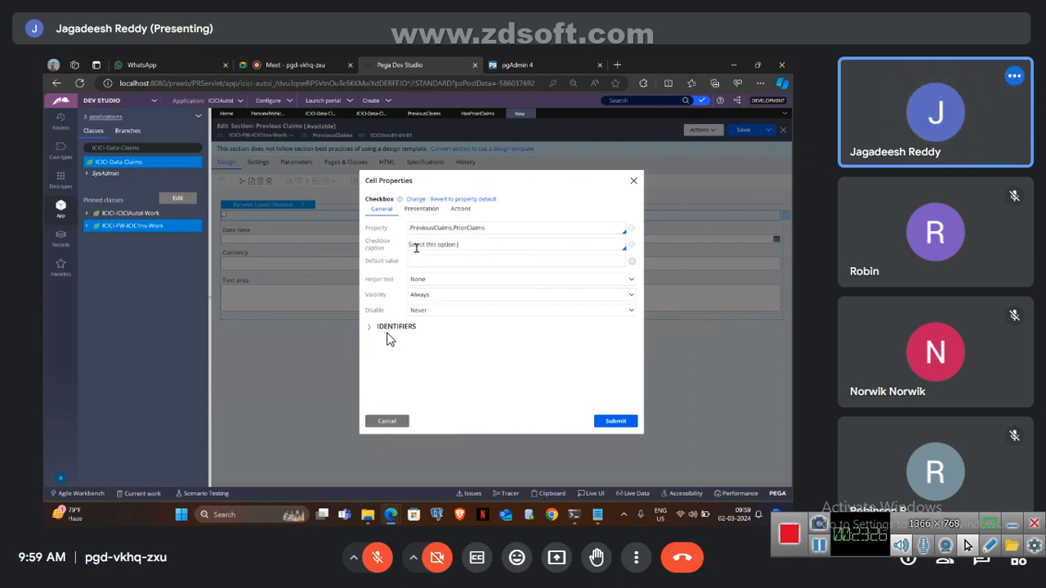
type(" if there we")
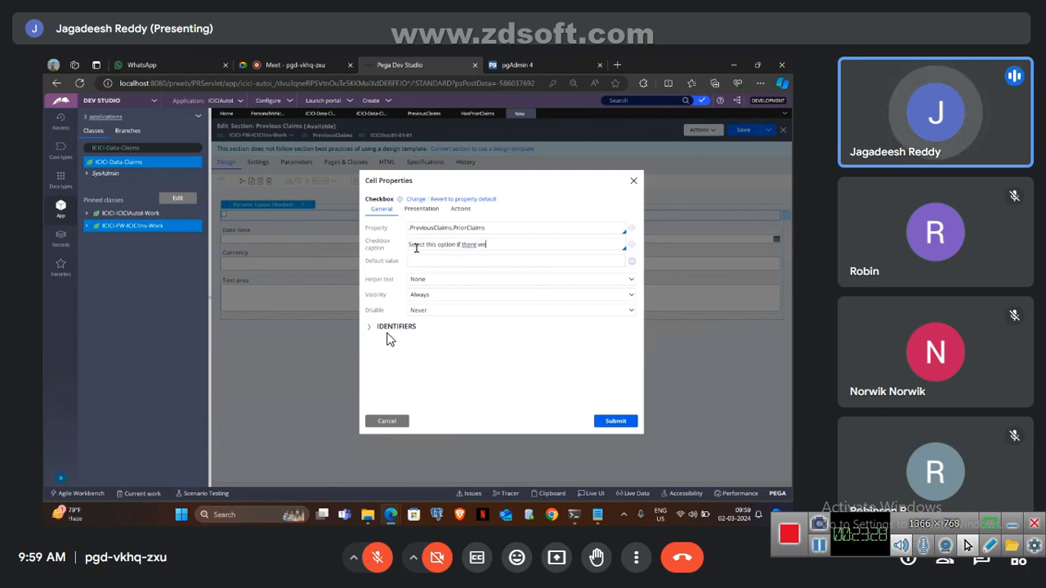
type("re")
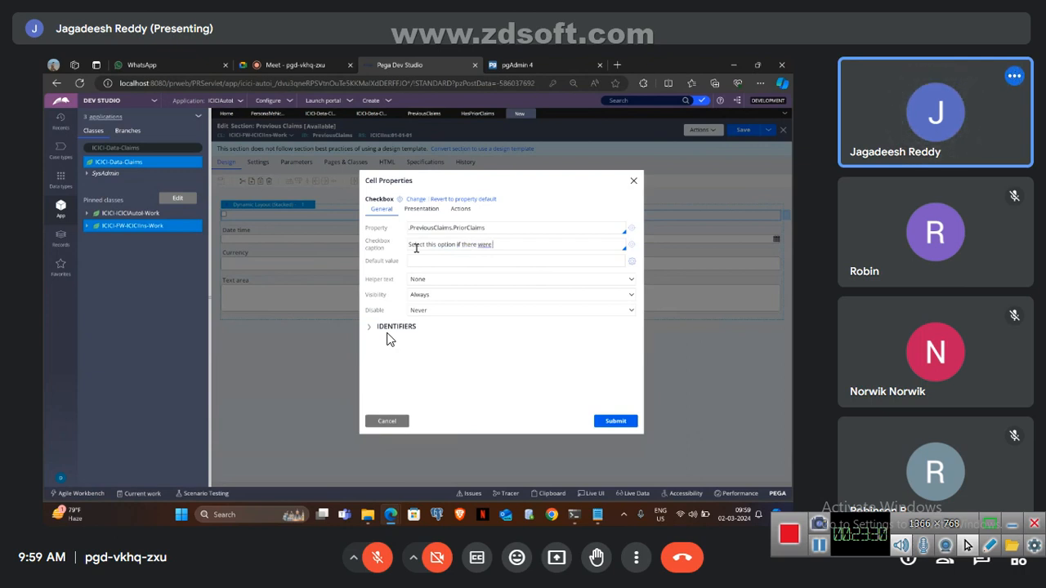
key("Caps_Lock")
key("Caps_Lock")
type("laims")
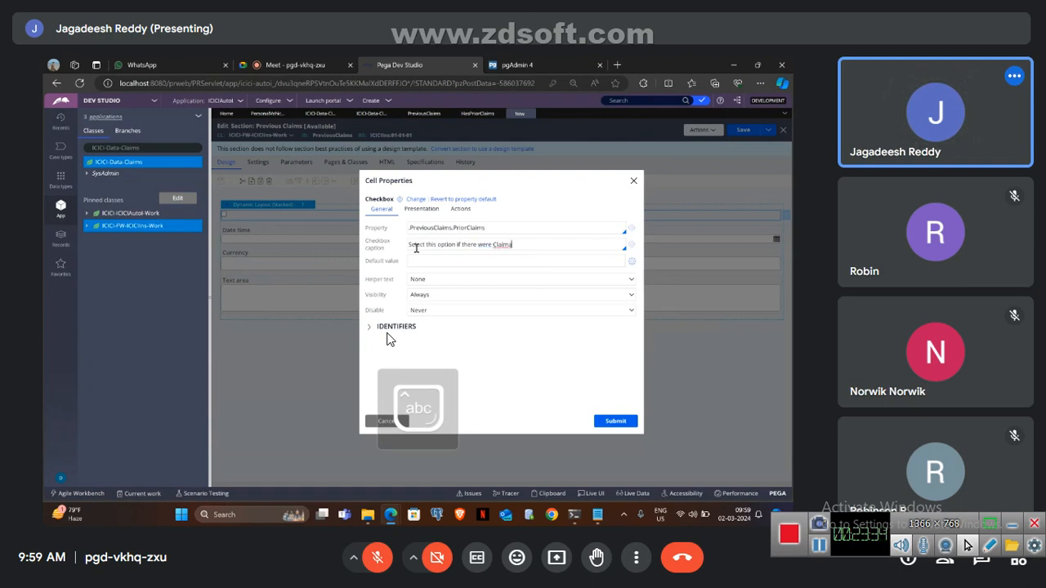
type(" mad")
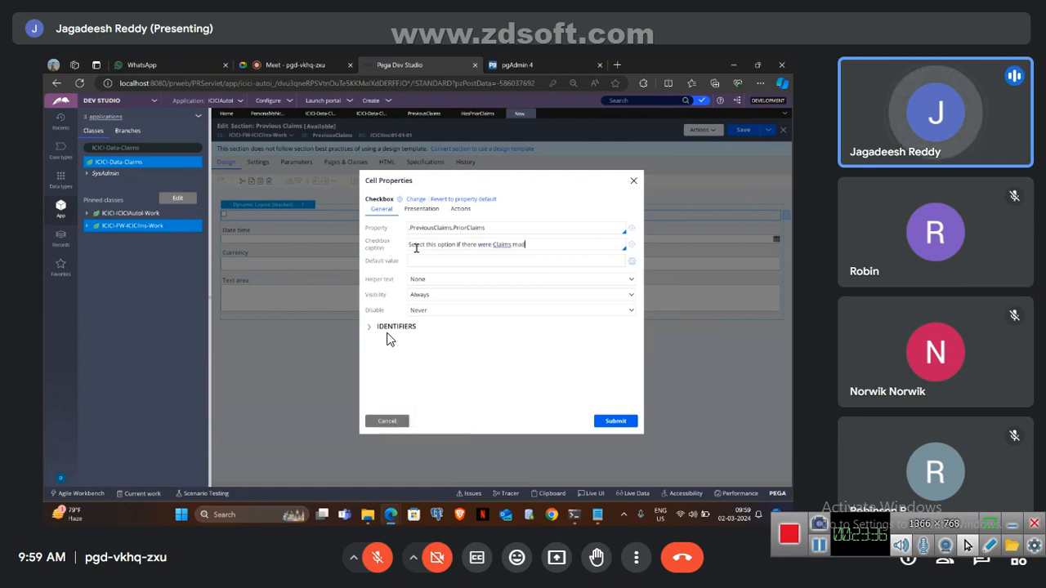
type("e")
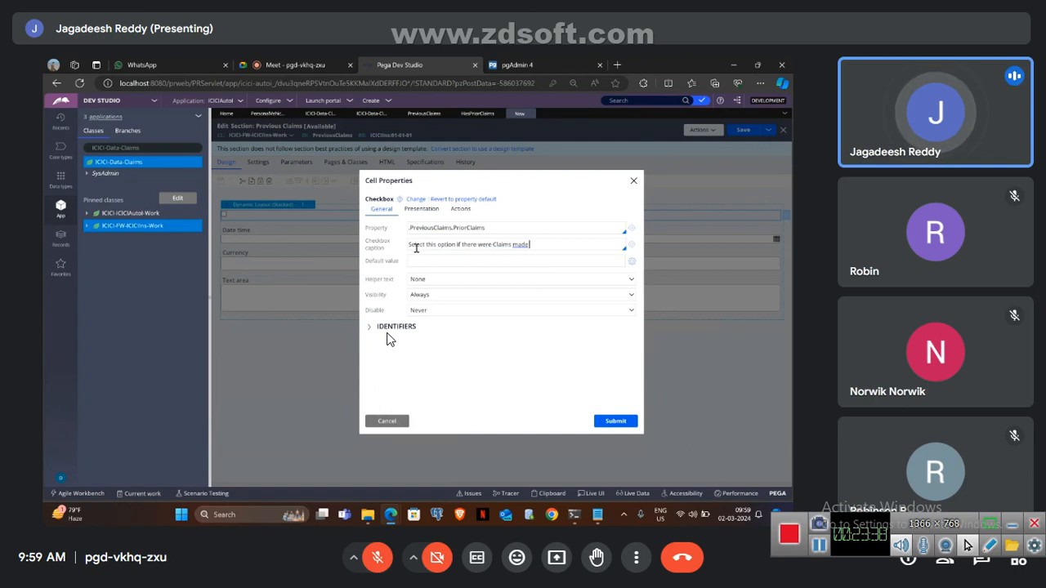
type(" in the past")
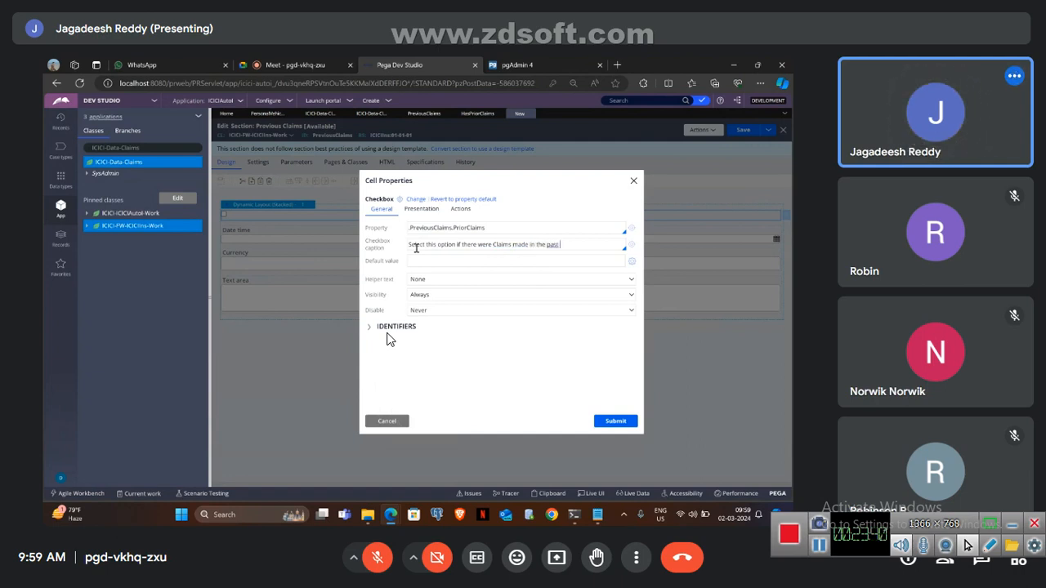
type(" year")
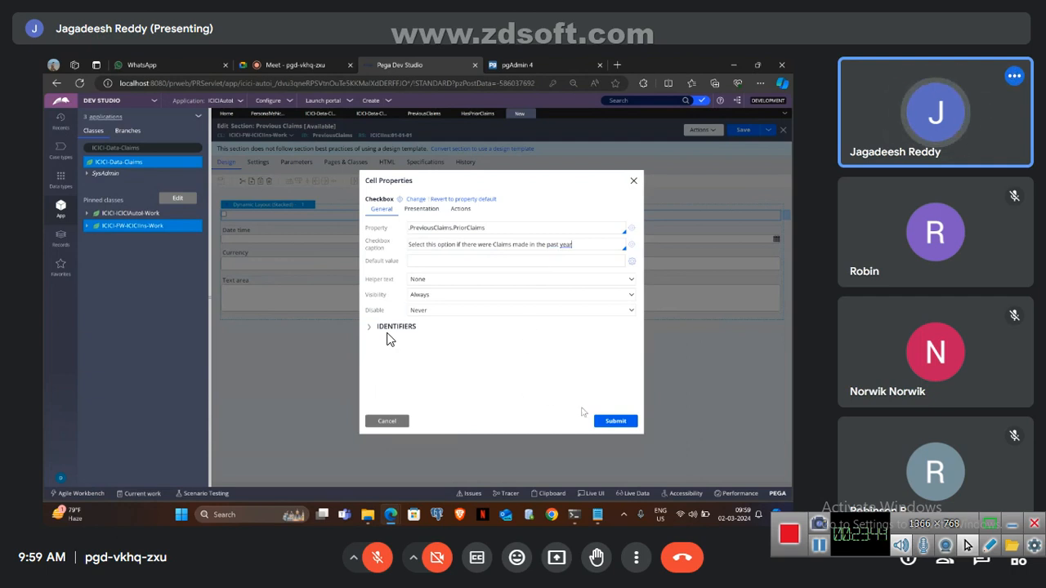
left_click(603, 421)
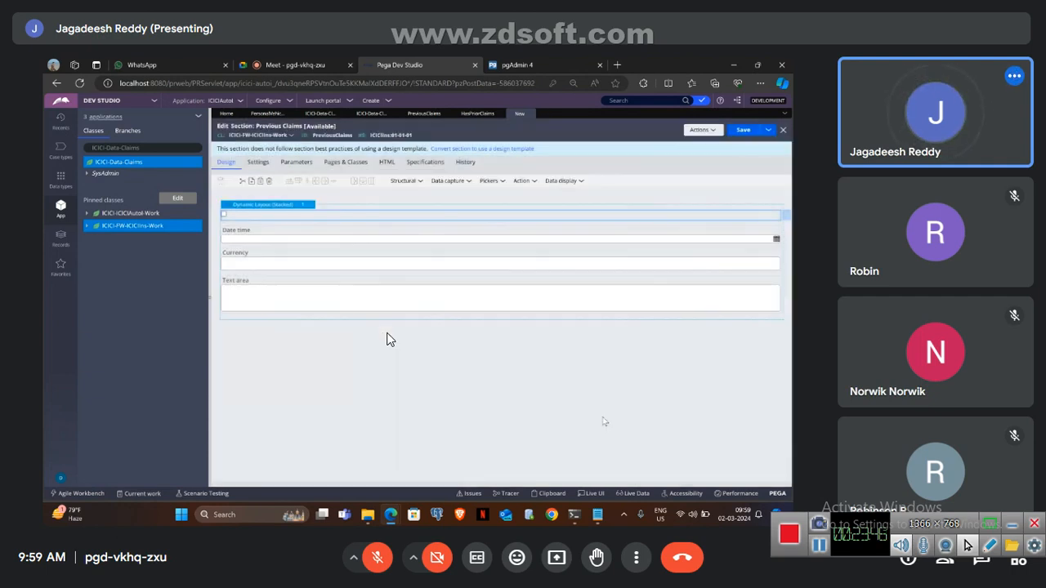
Bind the date time control to the property .PreviousClaims.ClaimDate
left_click(307, 234)
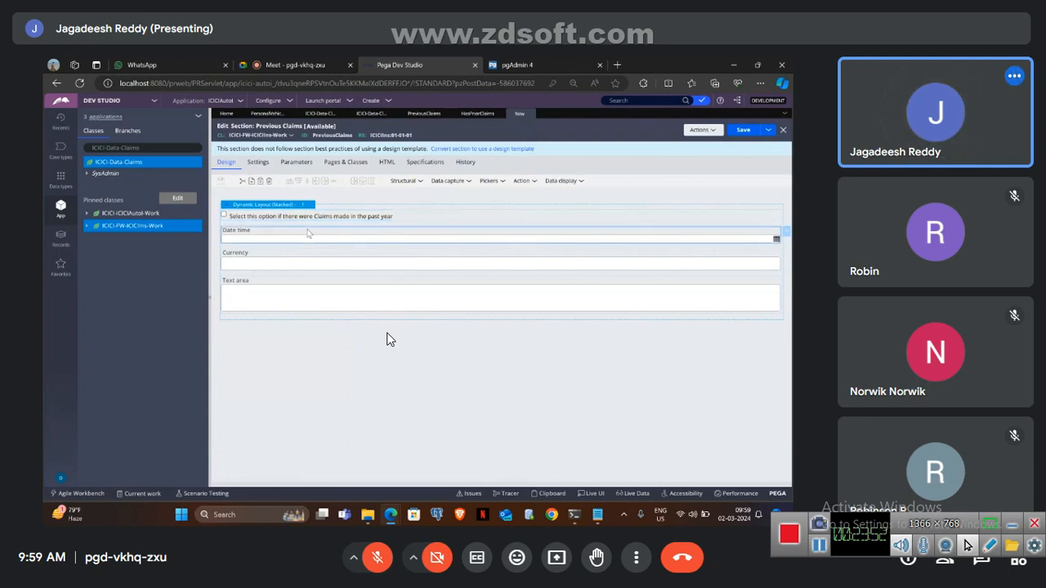
double_click(308, 234)
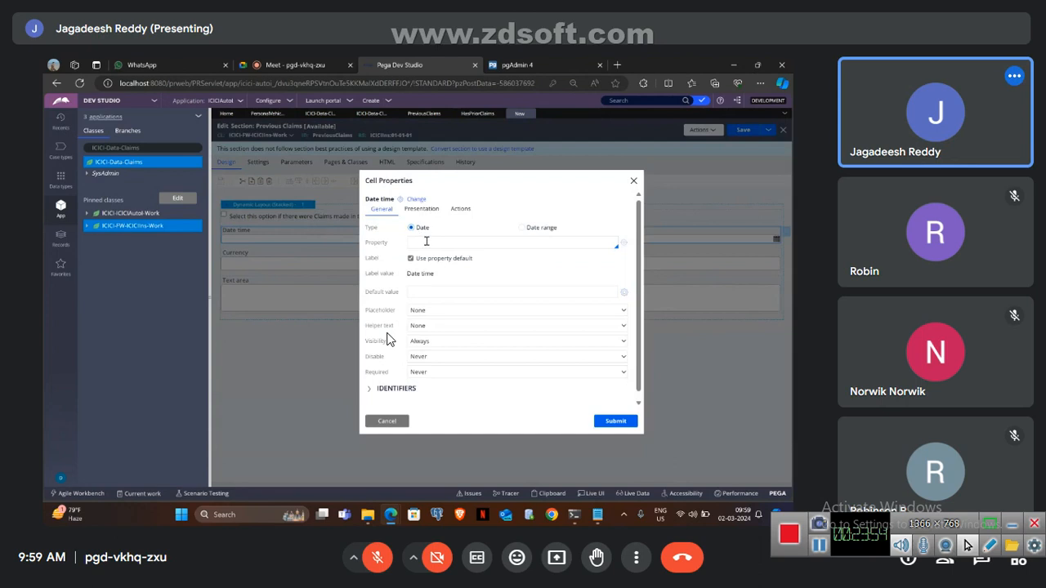
key("Down")
key("Down")
key("Down")
key("Down")
key("Down")
key("Down")
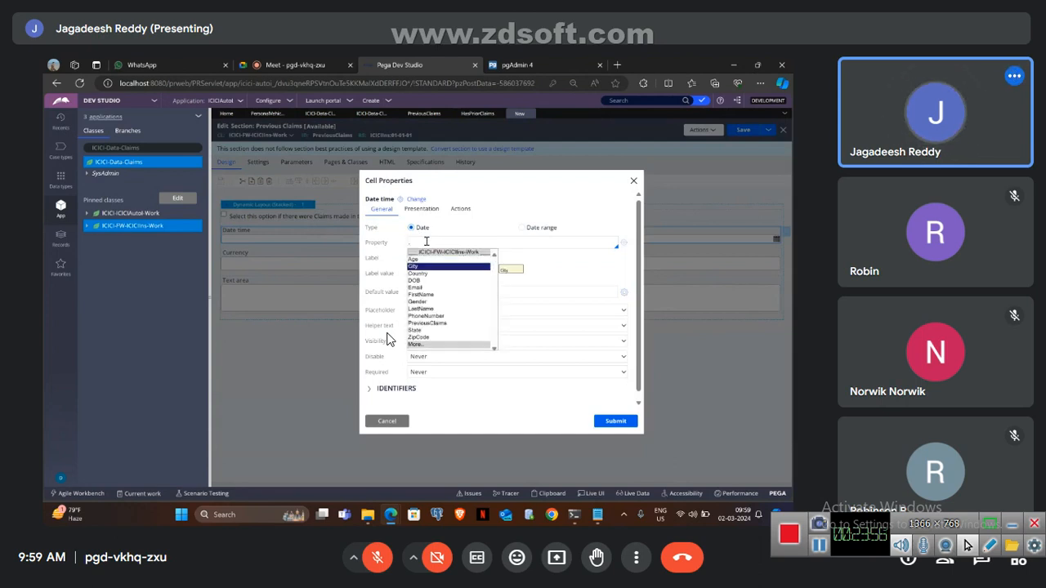
key("Down")
key("Down")
key("Down")
key("Down")
key("Down")
key("Return")
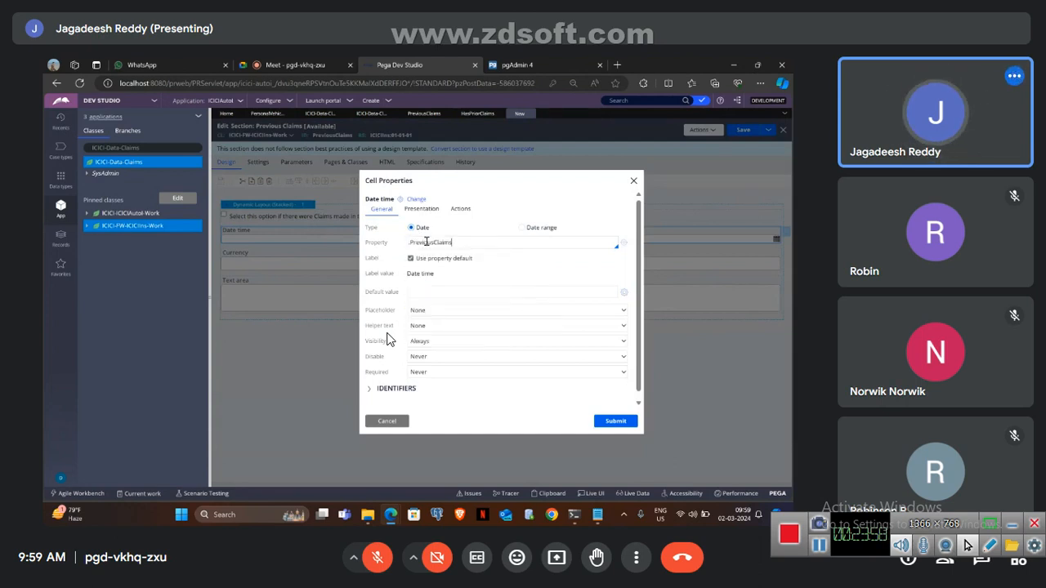
type(".")
key("Down")
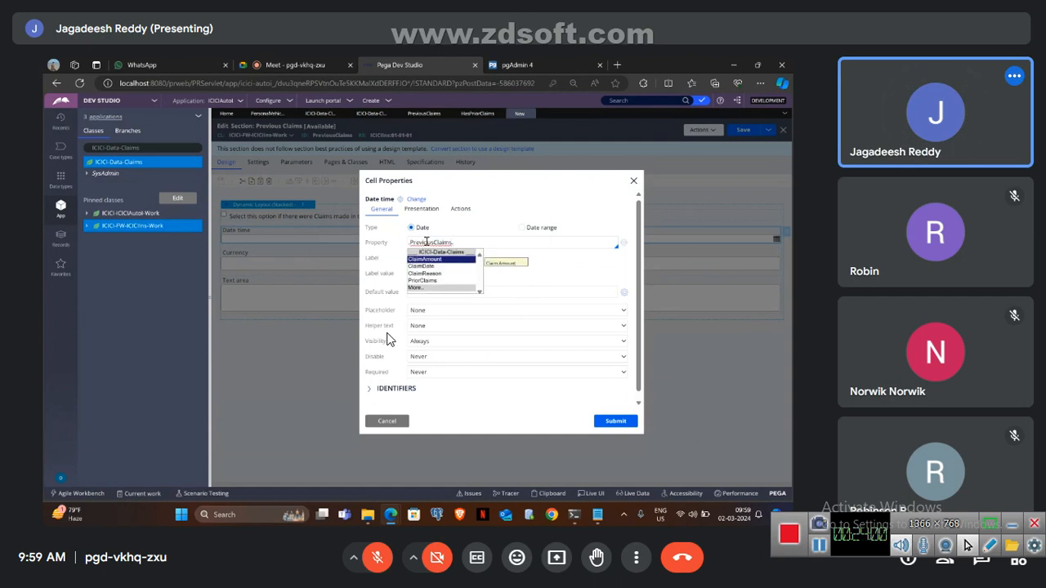
key("Down")
key("Return")
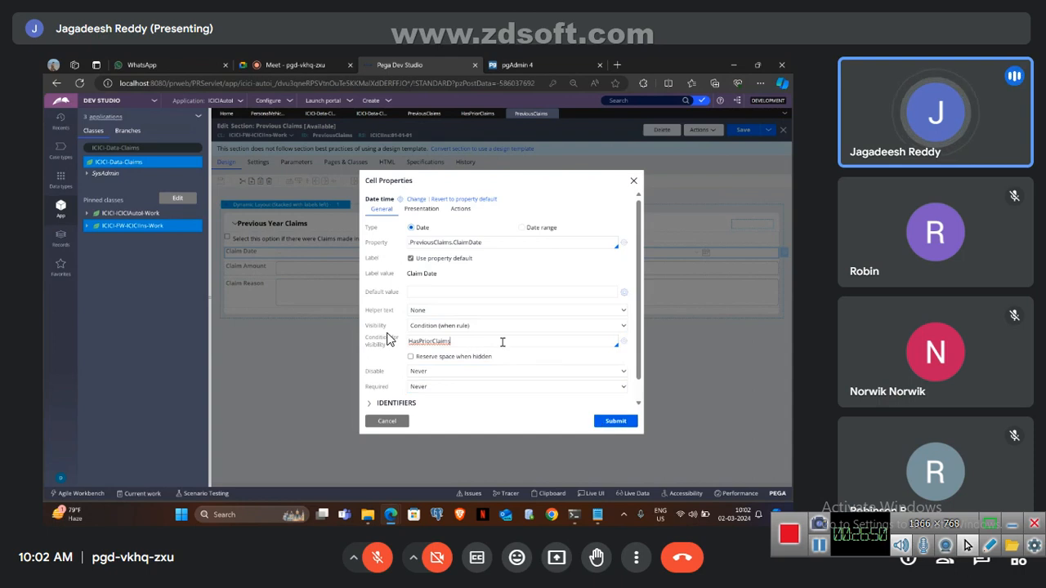
Submit the Claim Date cell properties and set the Claim Amount field's visibility to Condition (when rule) using HasPriorClaims
left_click(615, 422)
left_click(314, 270)
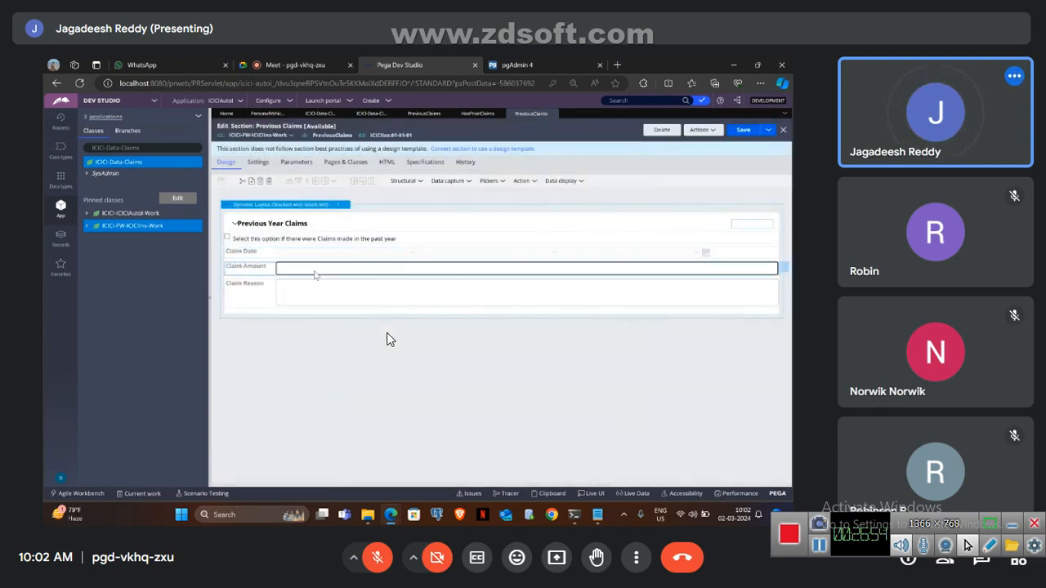
double_click(299, 276)
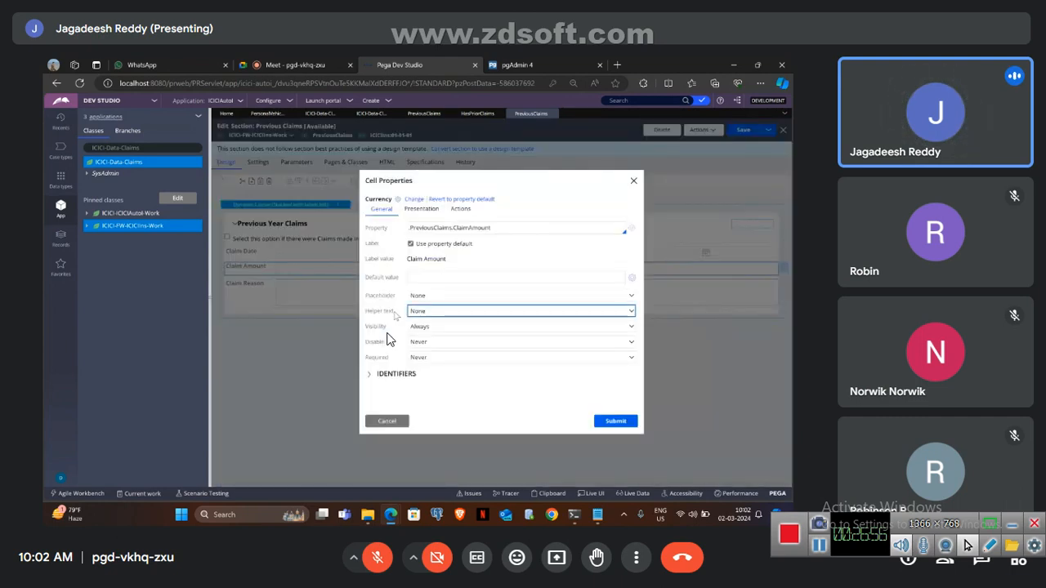
left_click(412, 327)
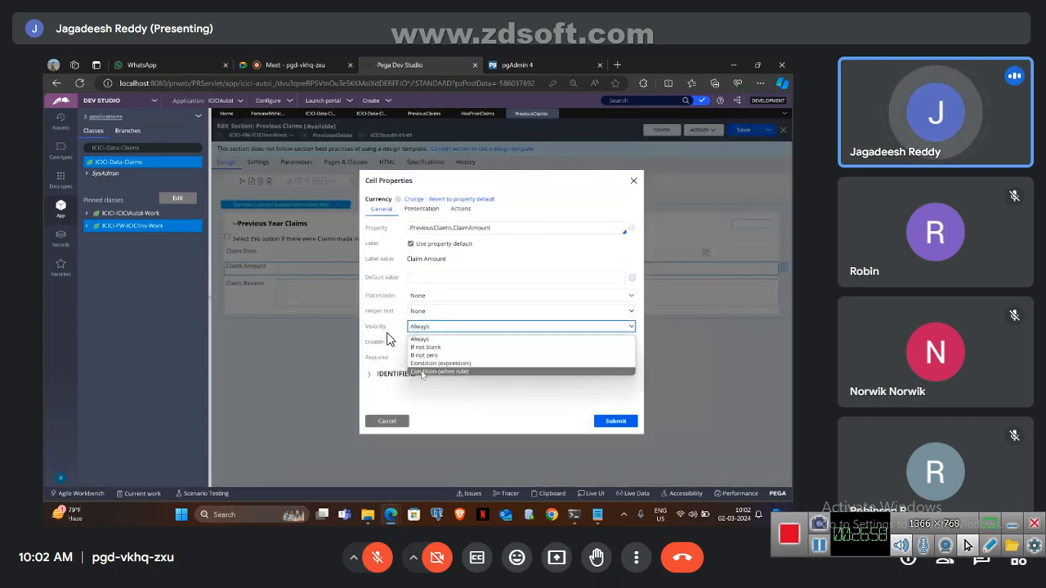
left_click(422, 372)
left_click(427, 343)
key("Down")
key("Down")
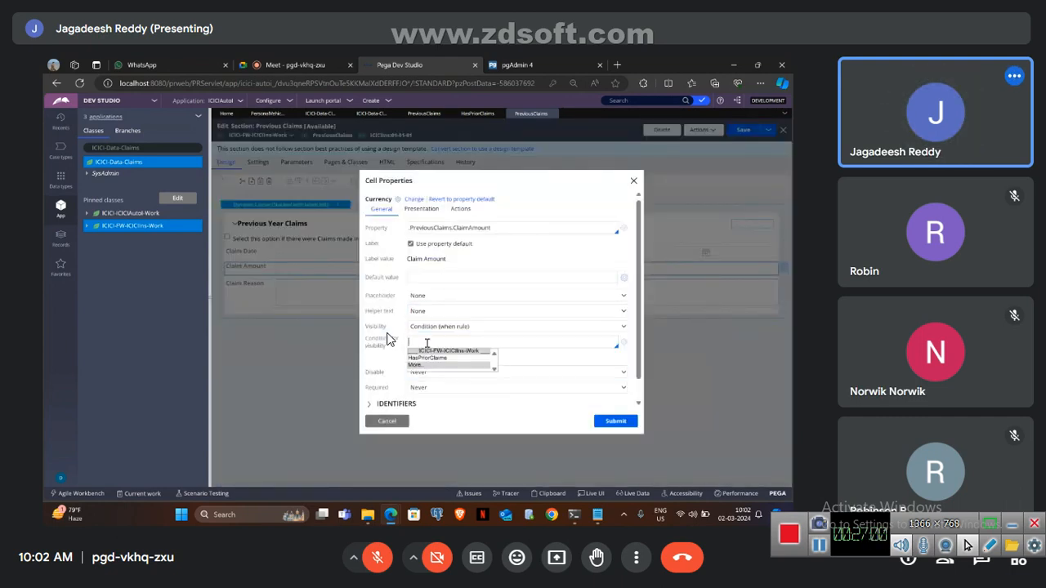
key("Return")
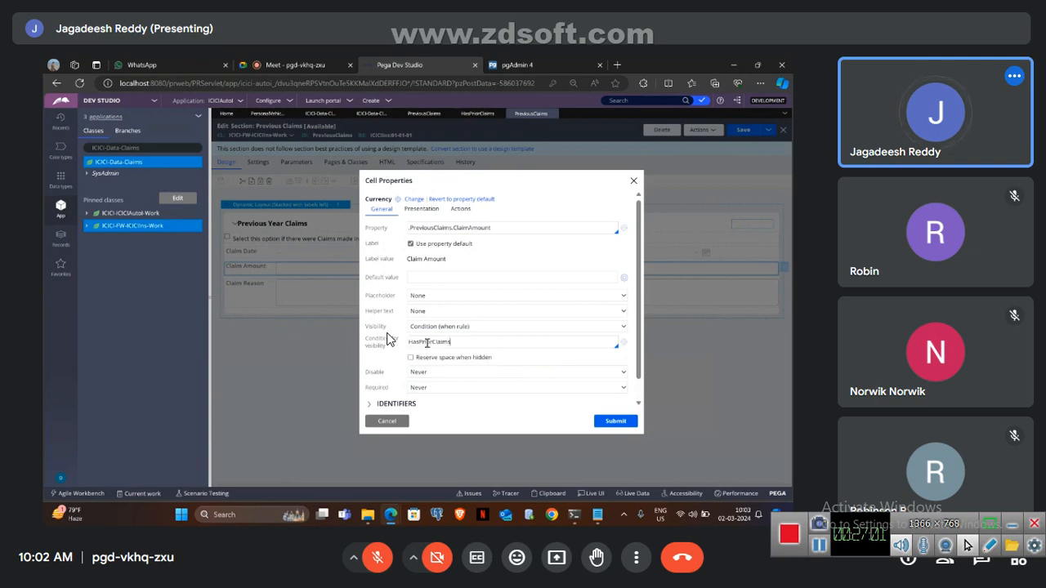
left_click(604, 422)
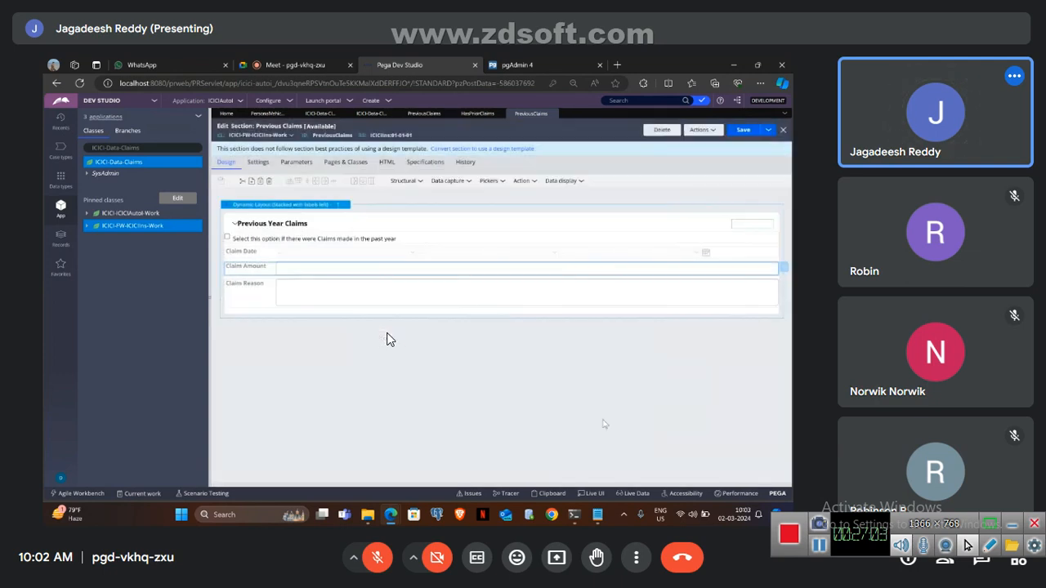
Set the Claim Reason field's visibility to Condition (when rule) using HasPriorClaims, submit it, and save the Previous Claims section
double_click(253, 286)
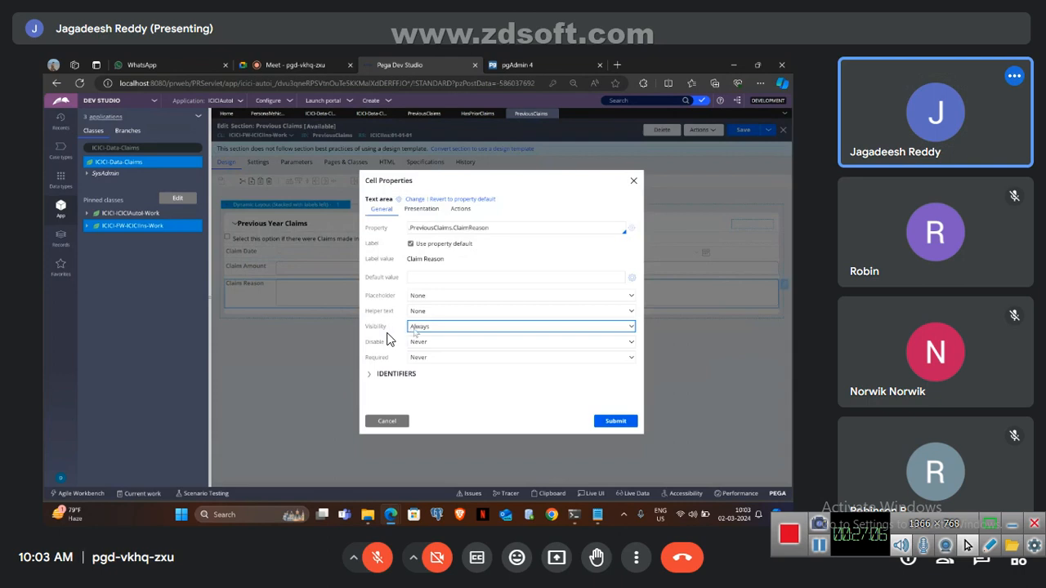
left_click(415, 329)
left_click(433, 372)
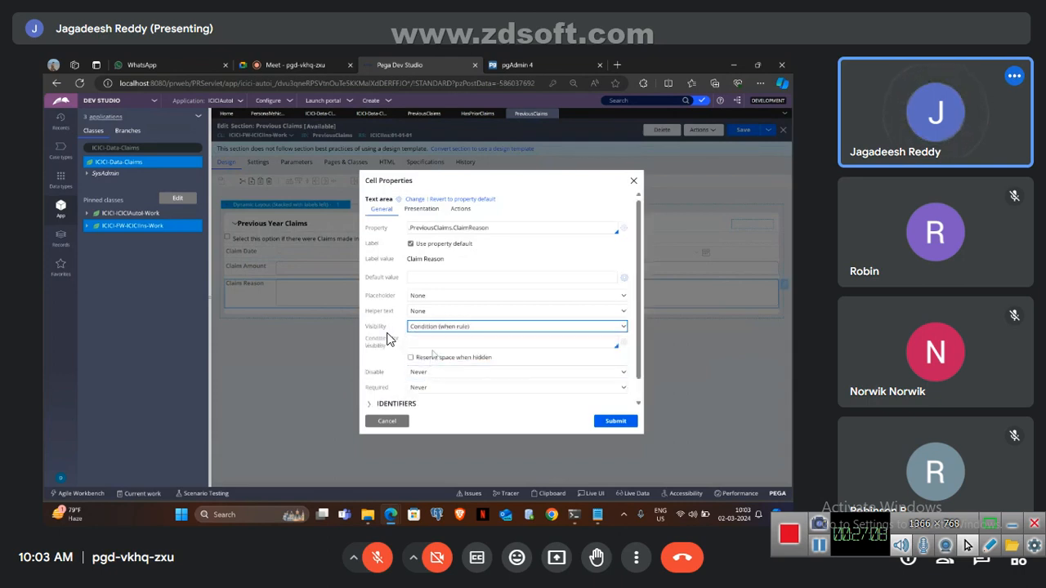
left_click(433, 341)
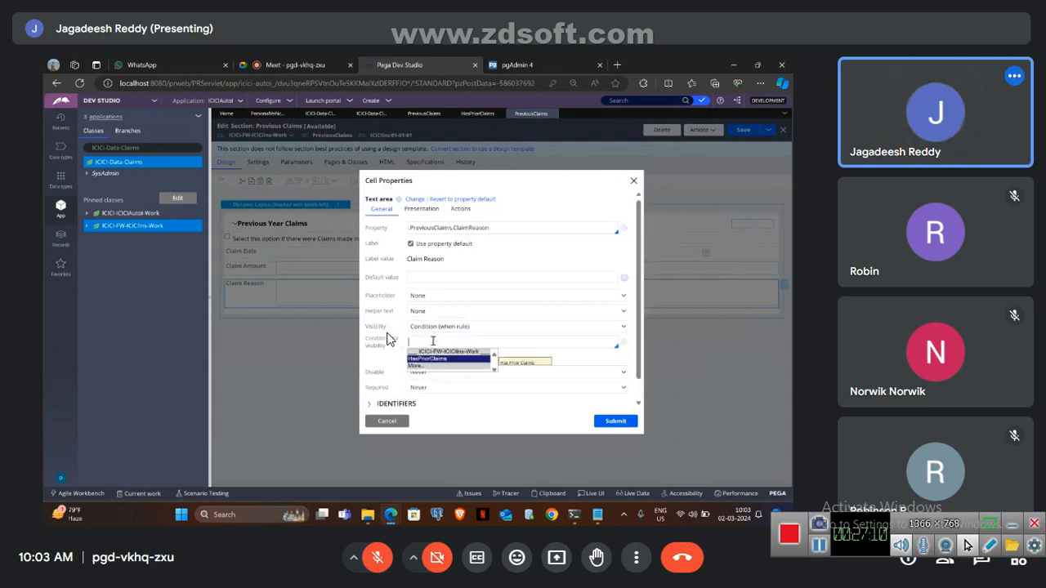
key("Return")
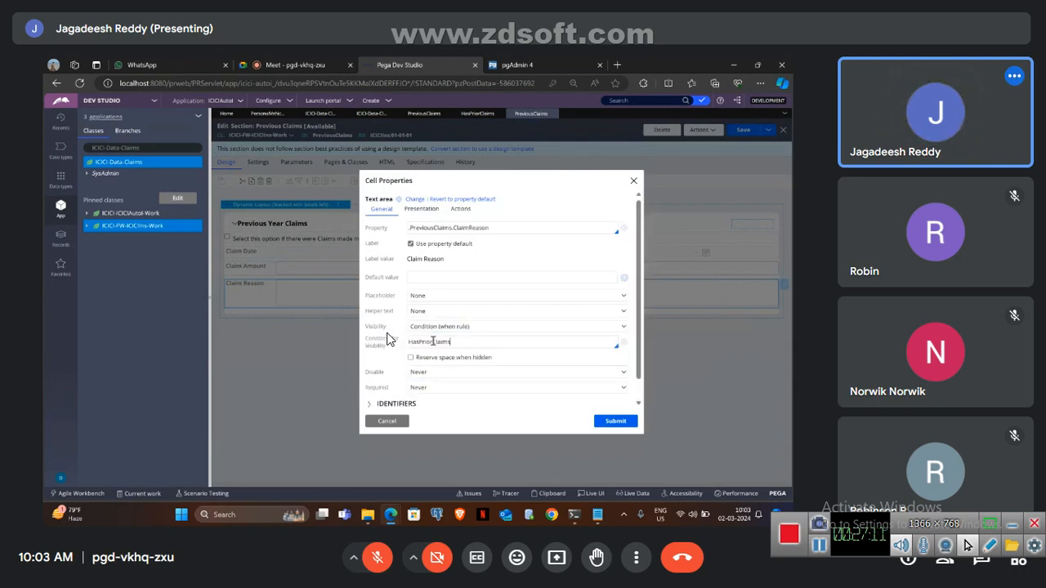
left_click(616, 424)
left_click(744, 131)
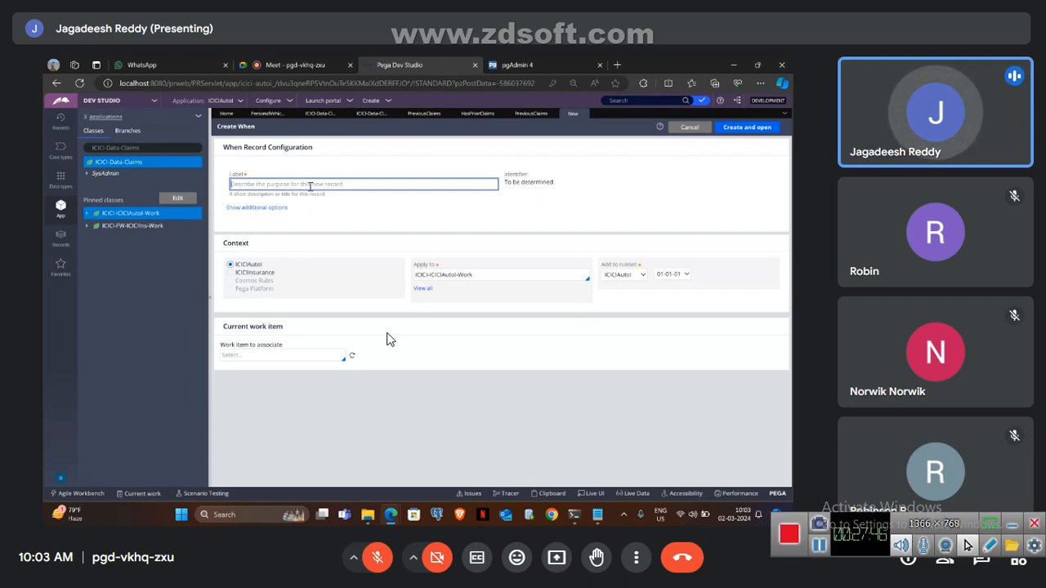
Create and open a when rule labelled "Has Prior Insurance" that applies to ICICI-ICICIAutoI-Work
type("Has")
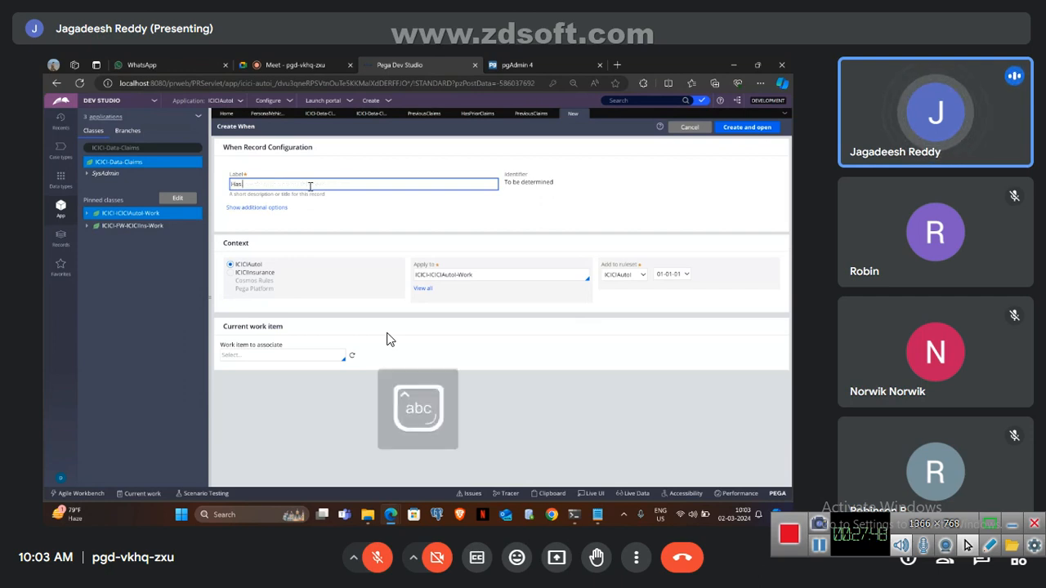
type(" Prior")
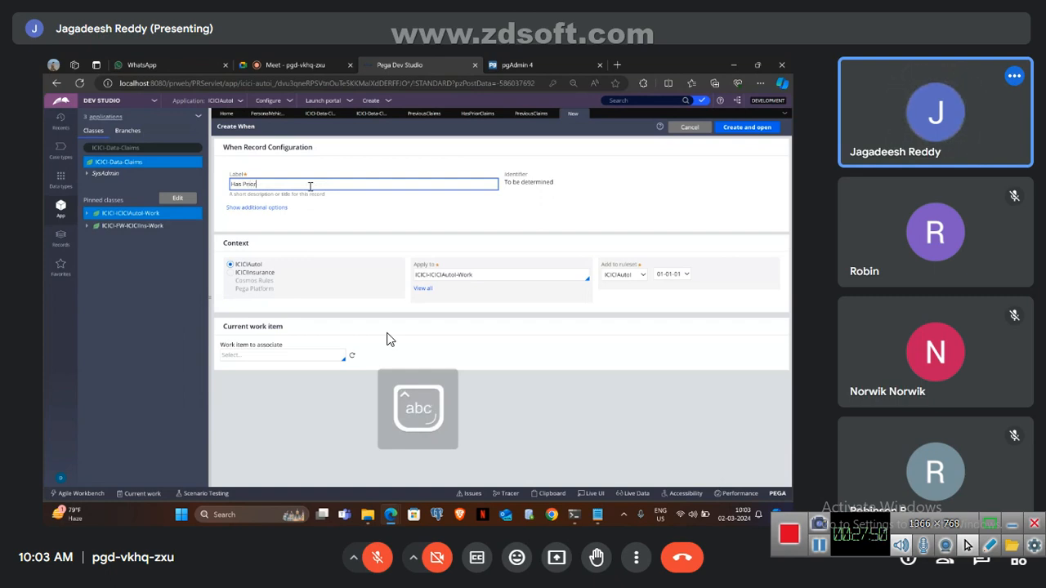
type(" Insurance")
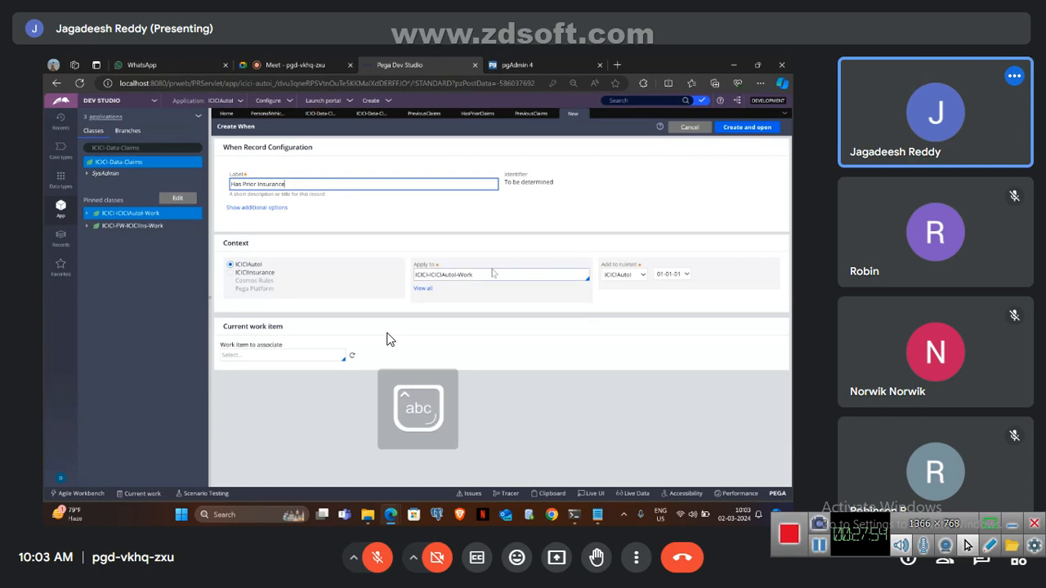
left_click(741, 128)
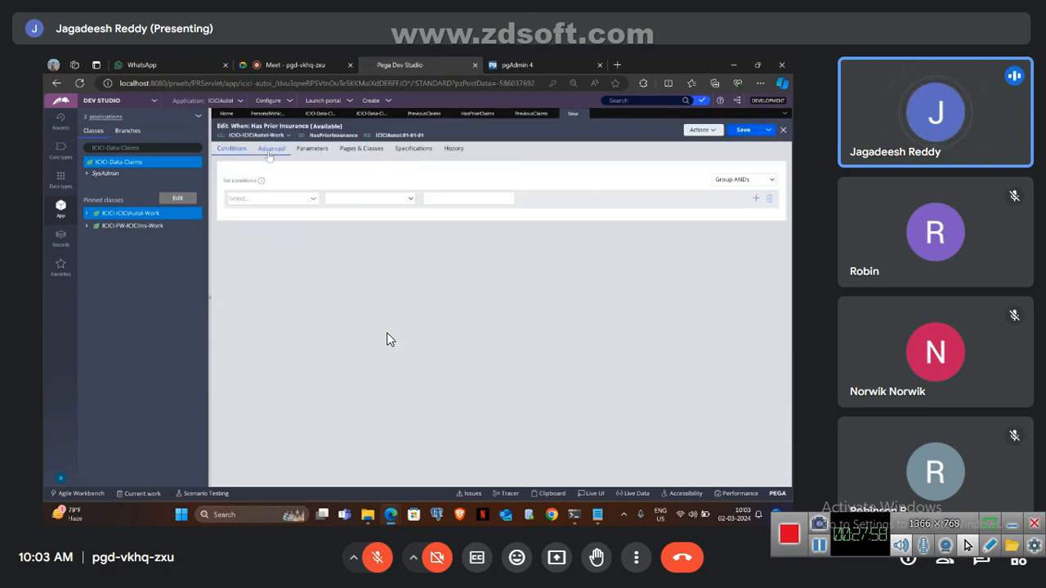
Use .PersonalVehicle.PriorInsurance as the property in the Has Prior Insurance rule's first advanced condition
left_click(270, 150)
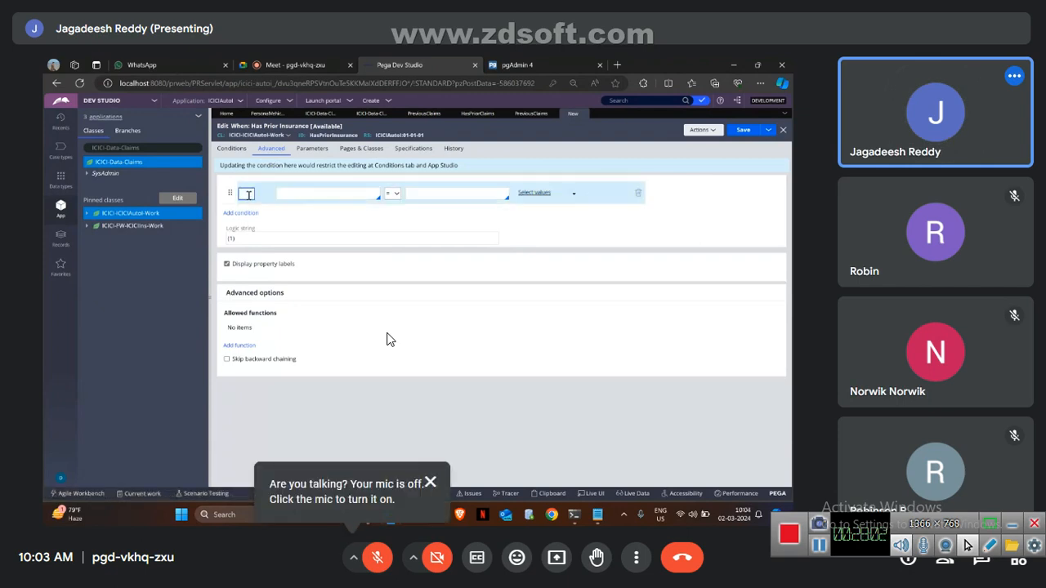
left_click(322, 196)
key("Down")
key("Down")
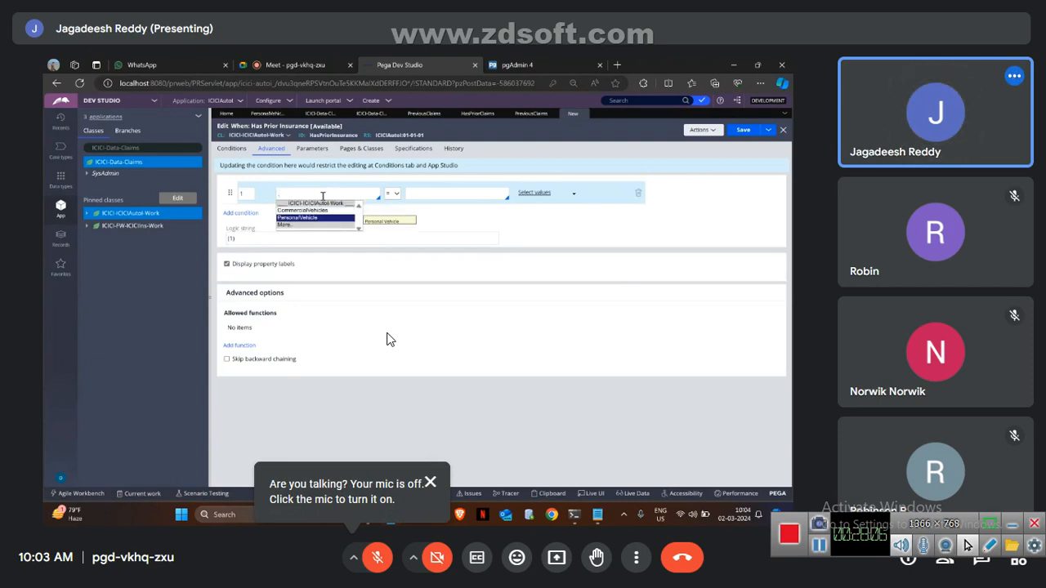
key("Return")
type(".")
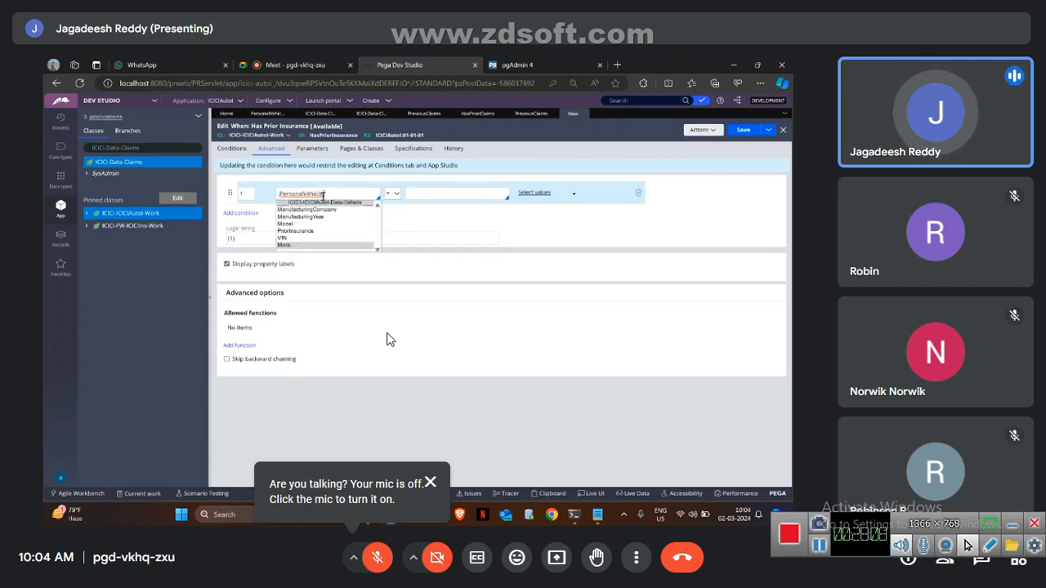
key("Down")
key("Down")
key("Down")
key("Down")
key("Return")
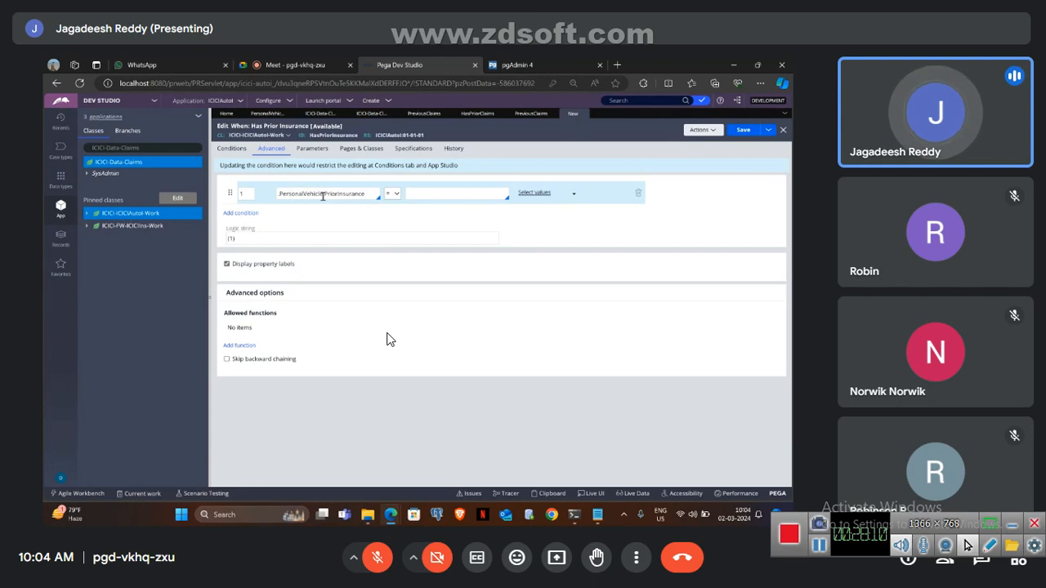
Set the condition's comparison value to Yes and save the Has Prior Insurance when rule
left_click(420, 199)
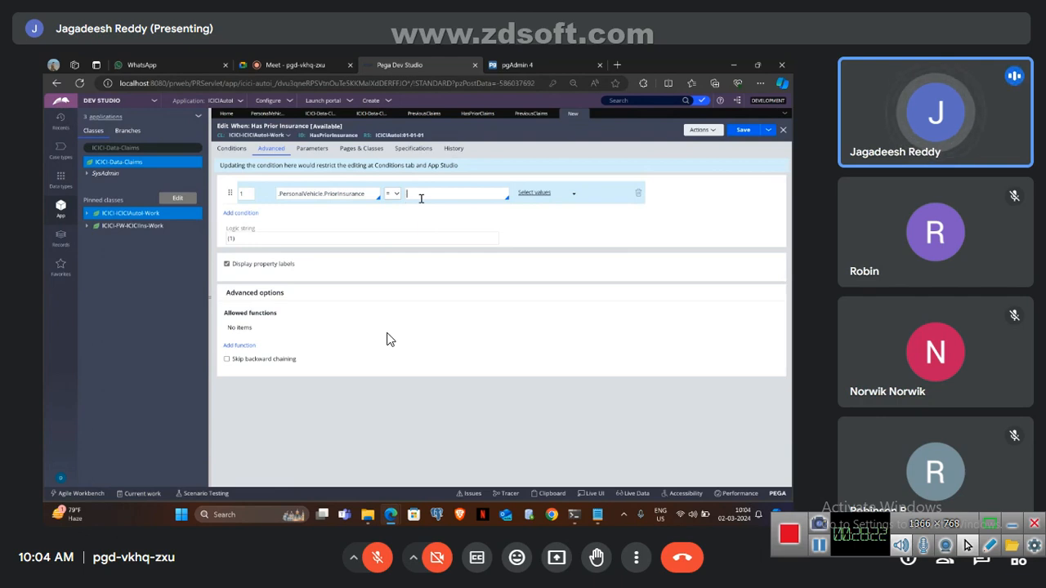
type("Yes")
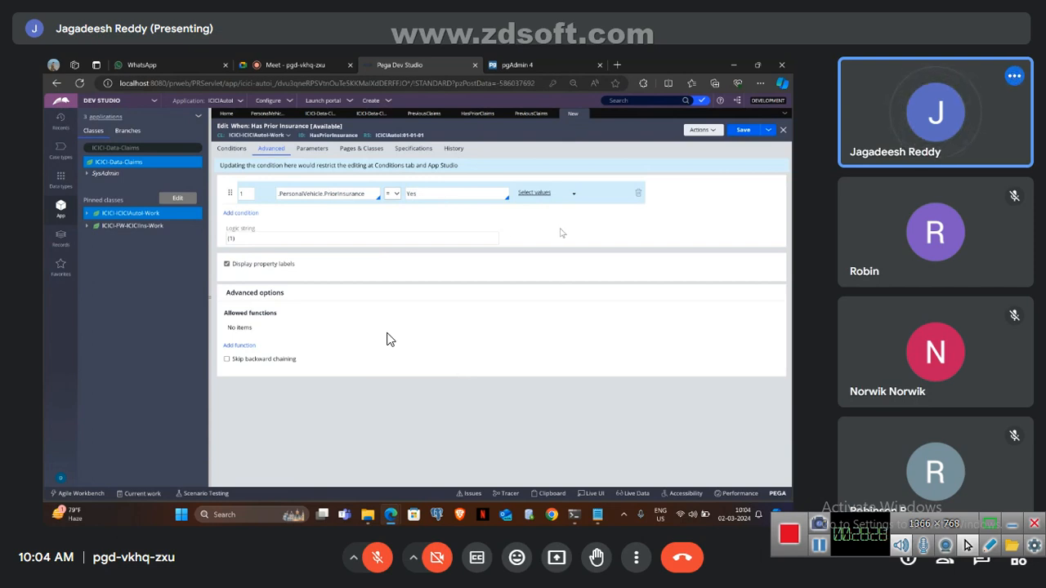
left_click(742, 131)
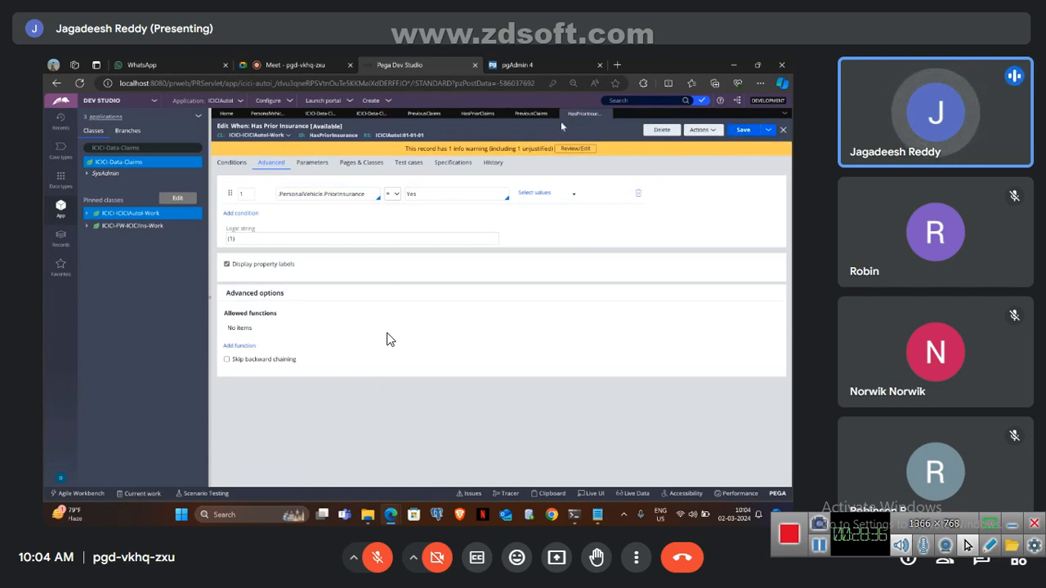
Open the PersonalVehicleInfo section from the user interface rules of the ICICI-ICICIAutoI-Work class
left_click(88, 214)
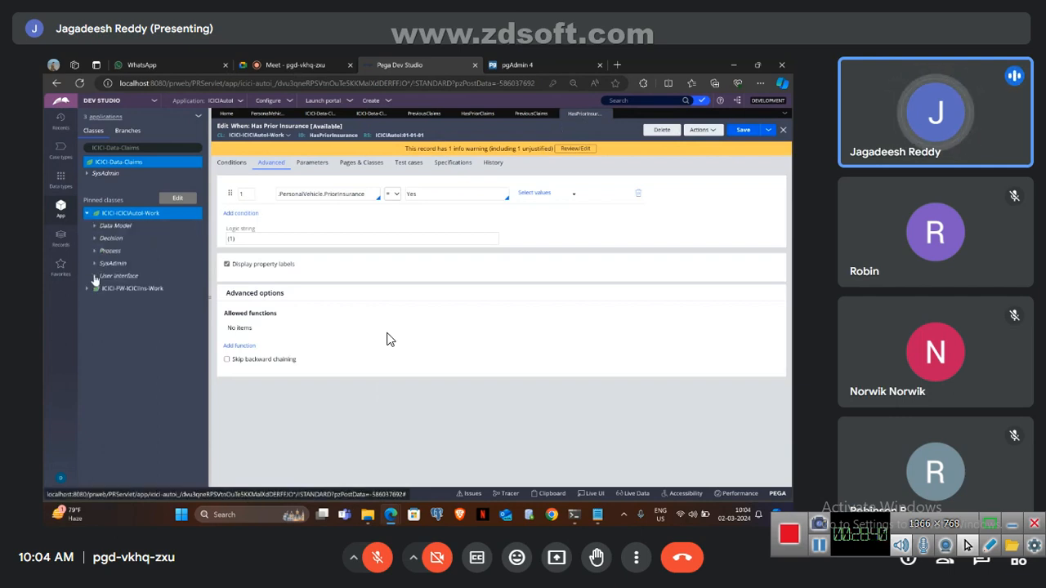
left_click(95, 275)
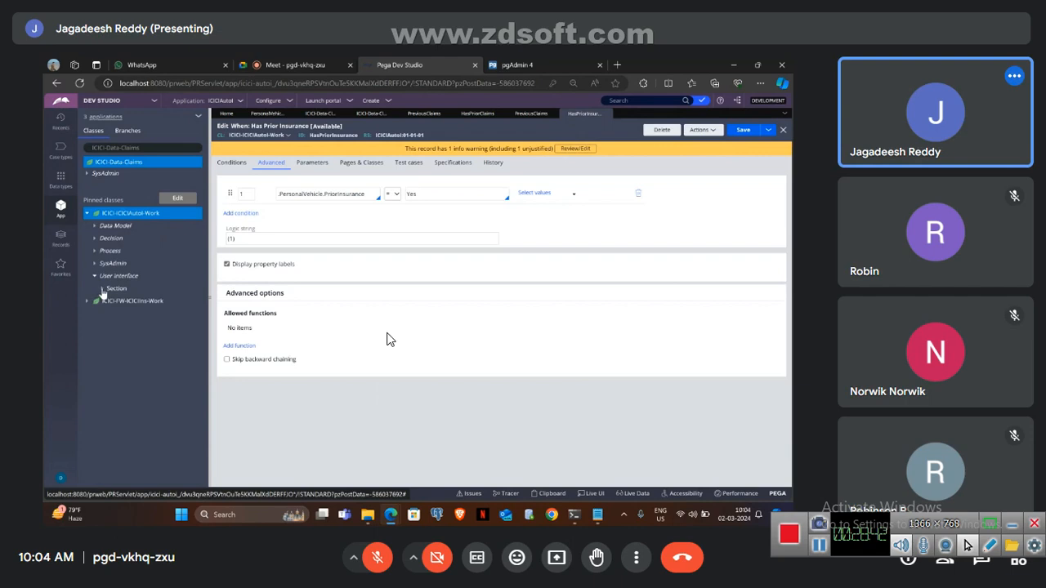
left_click(102, 289)
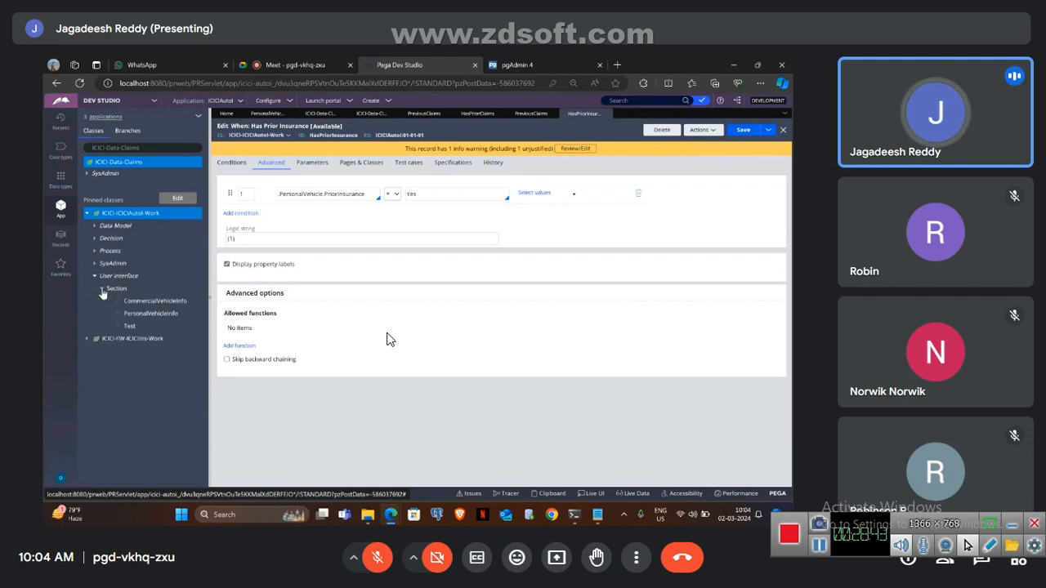
left_click(143, 314)
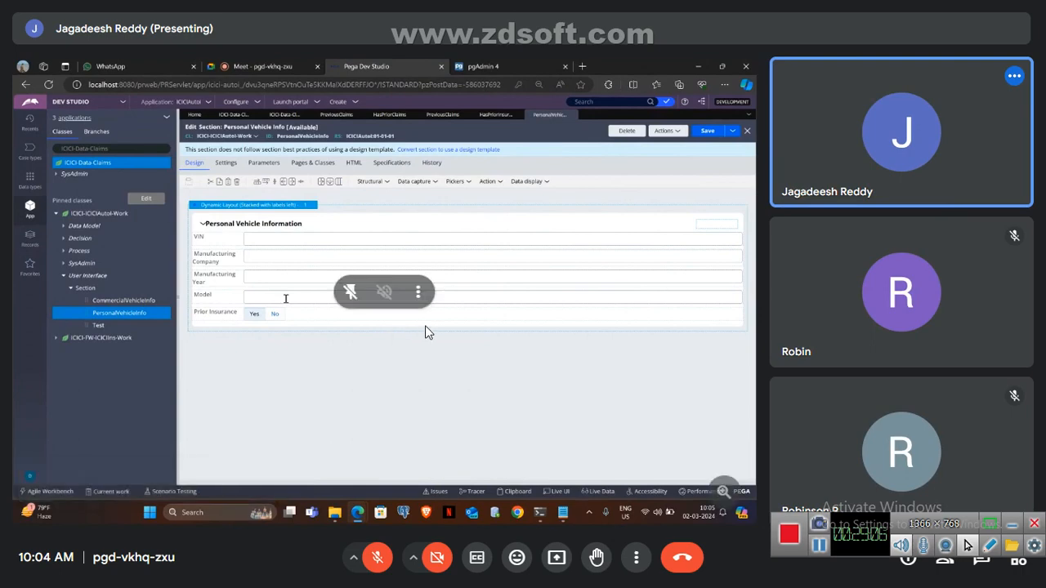
Check the when rule and visibility requirements in the Notepad training notes and return to the full-screen meeting
key("Escape")
left_click(387, 384)
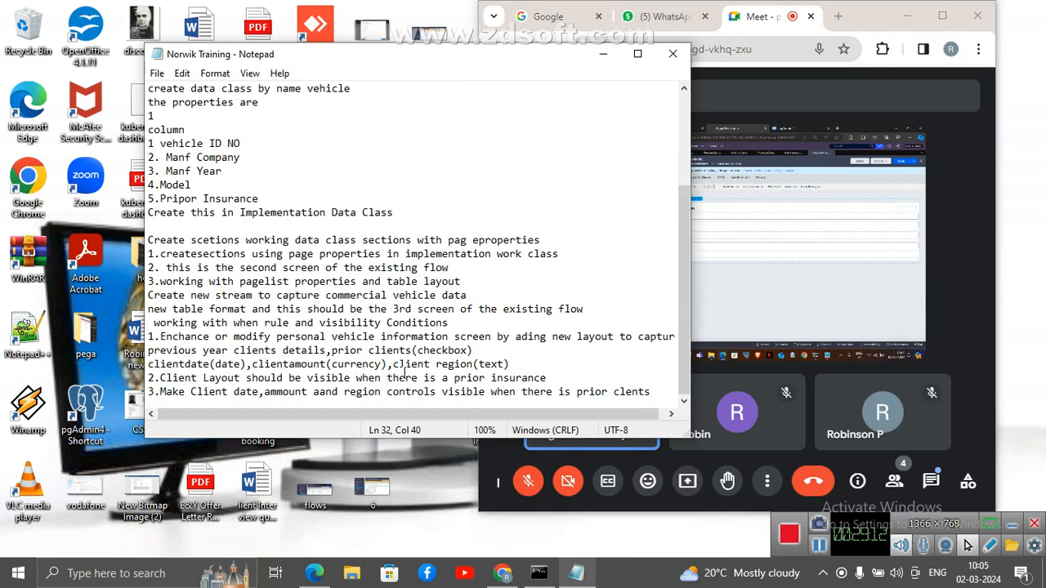
double_click(824, 306)
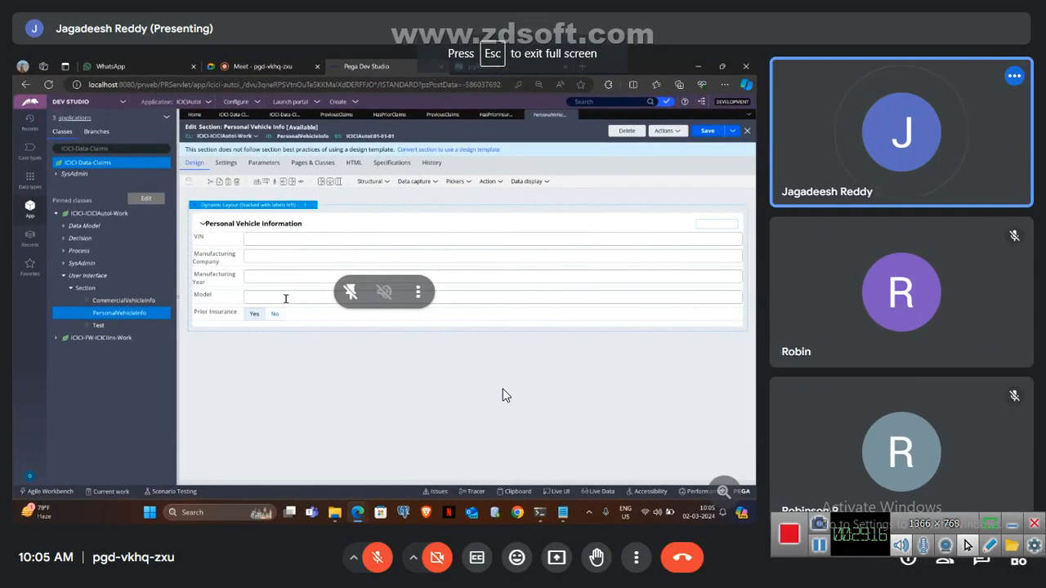
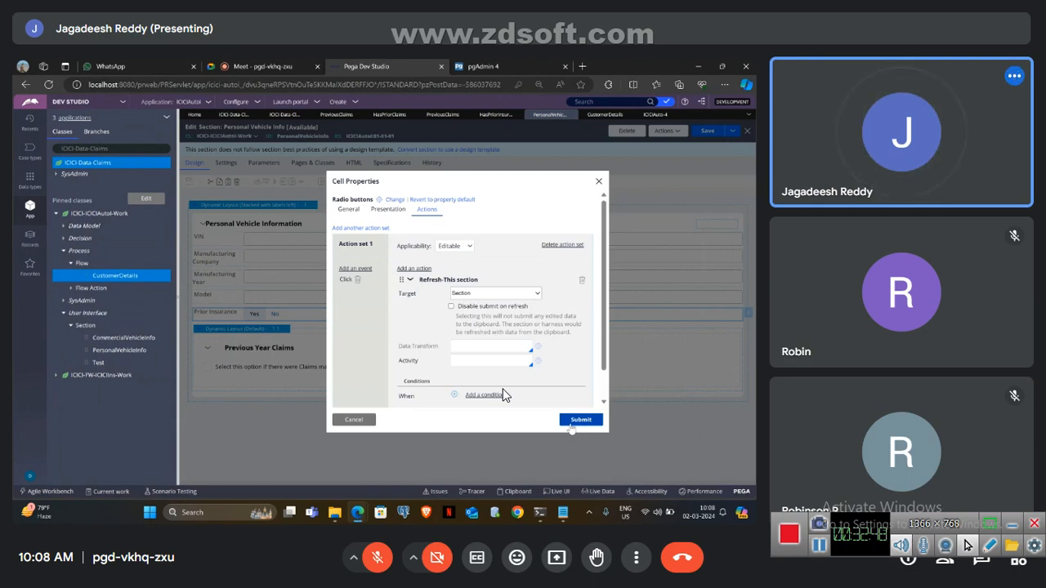
Submit the Prior Insurance cell properties with the Refresh-This section click action and save the Personal Vehicle Info section
left_click(571, 427)
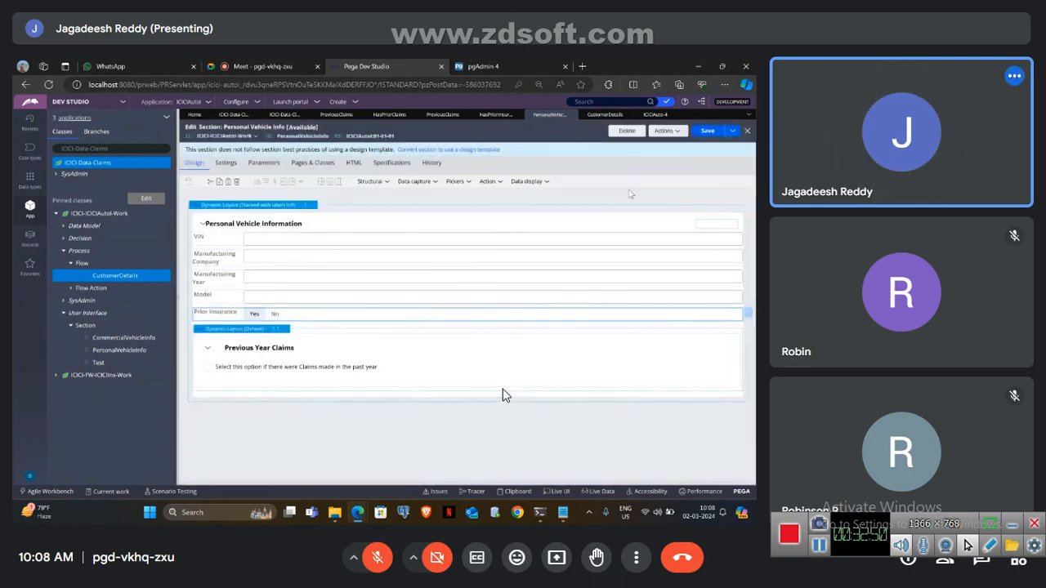
left_click(704, 136)
Refresh the running ICICIAutoI case, discarding its unsaved changes, and reopen its PersonalVehicle assignment
left_click(655, 114)
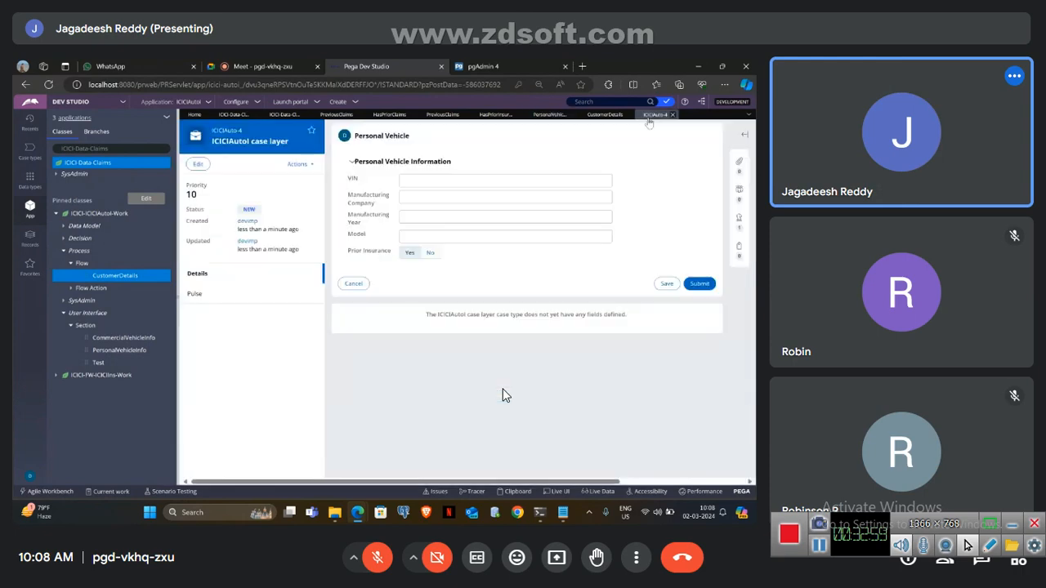
left_click(297, 164)
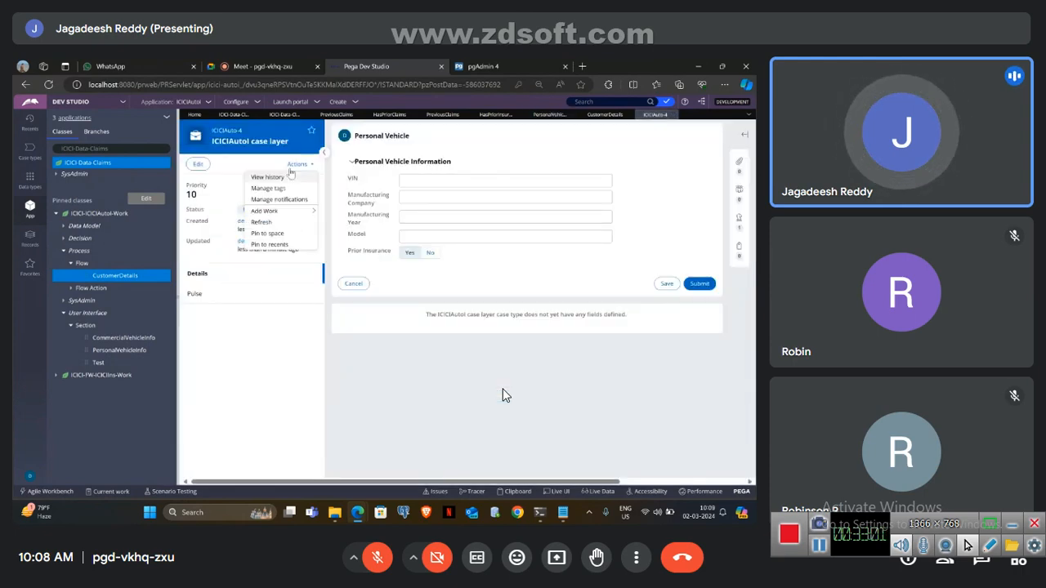
left_click(276, 221)
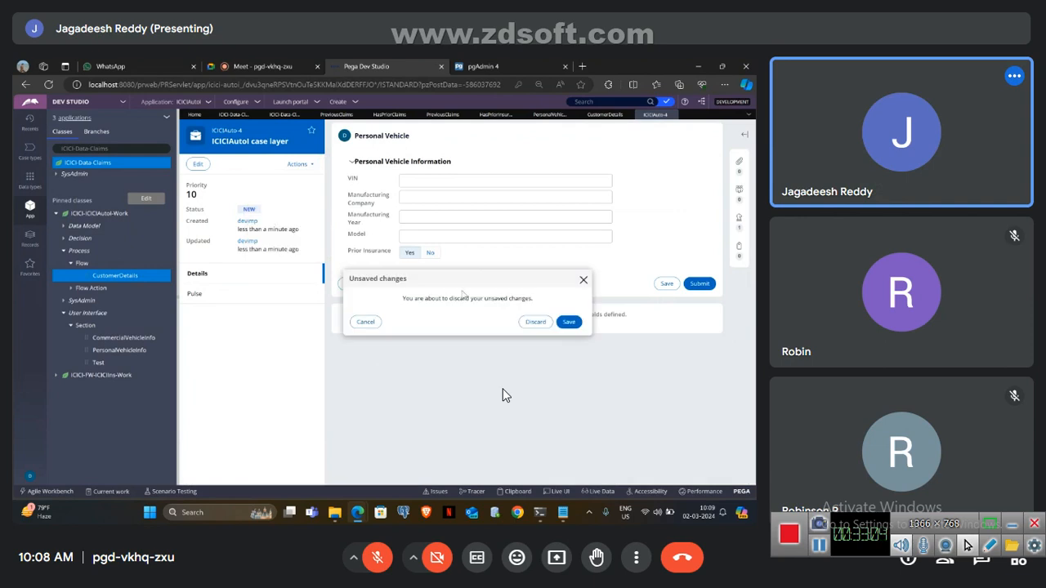
left_click(532, 321)
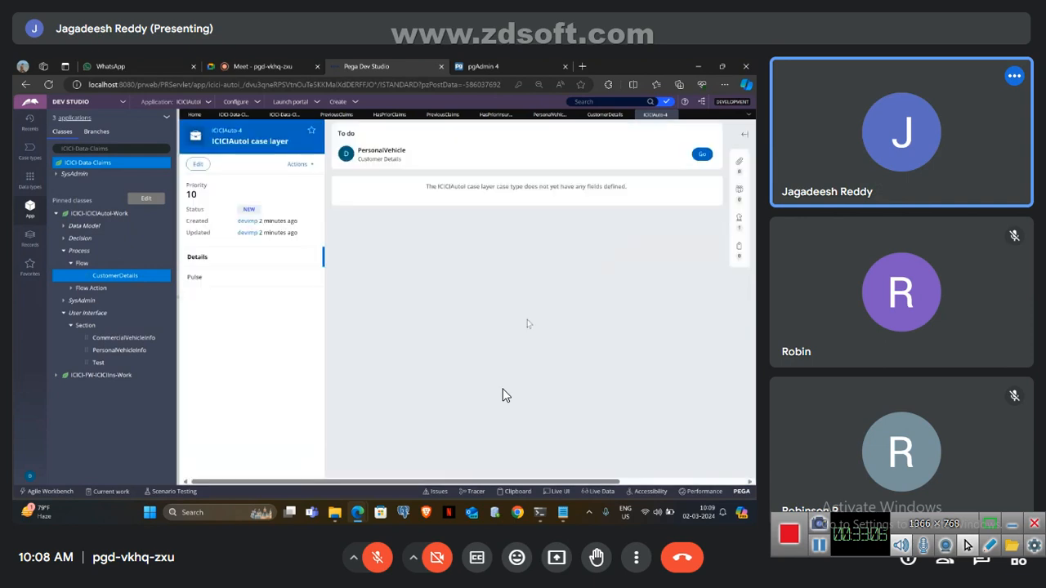
left_click(702, 154)
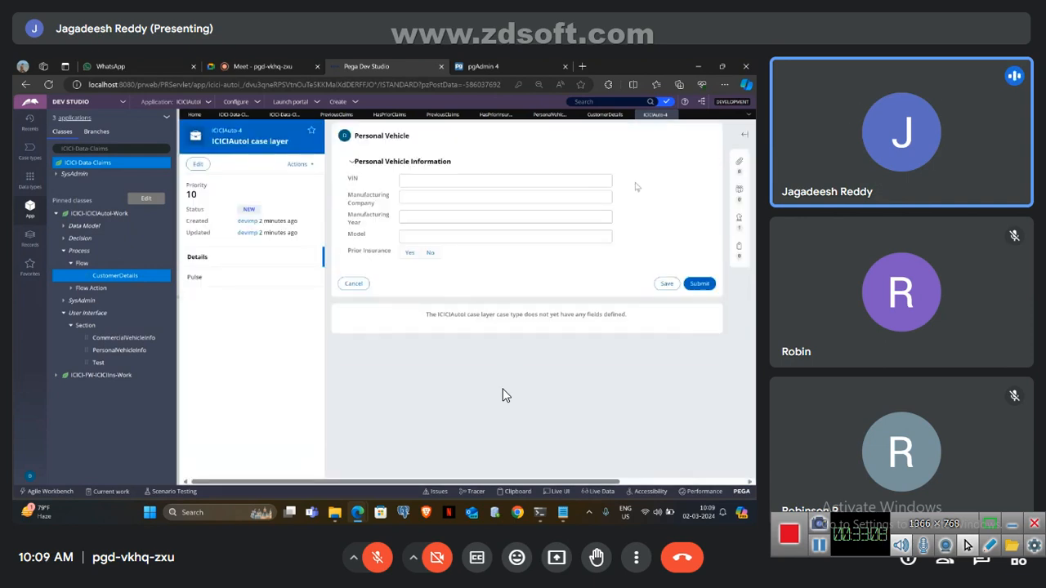
Set Prior Insurance to Yes in the Personal Vehicle form and open the Clipboard
left_click(410, 254)
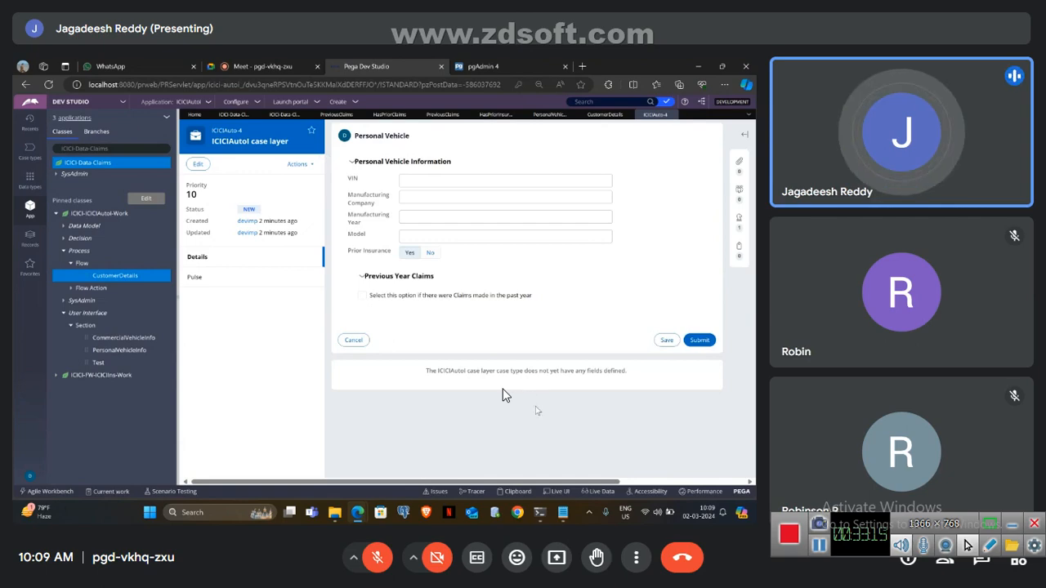
left_click(515, 491)
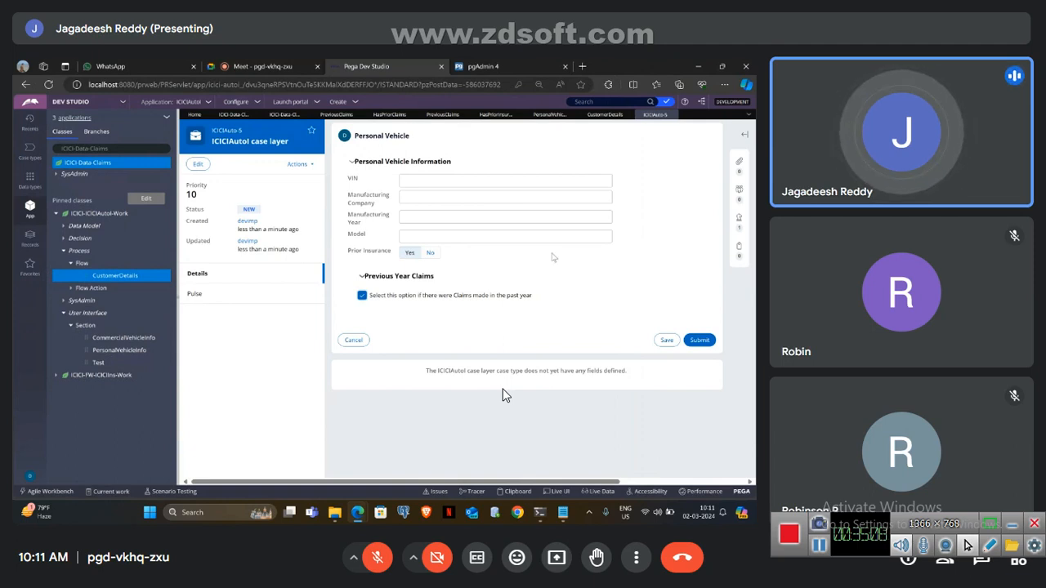
Close the test case, discarding its unsaved changes, and go back to the Previous Claims section rule
left_click(672, 115)
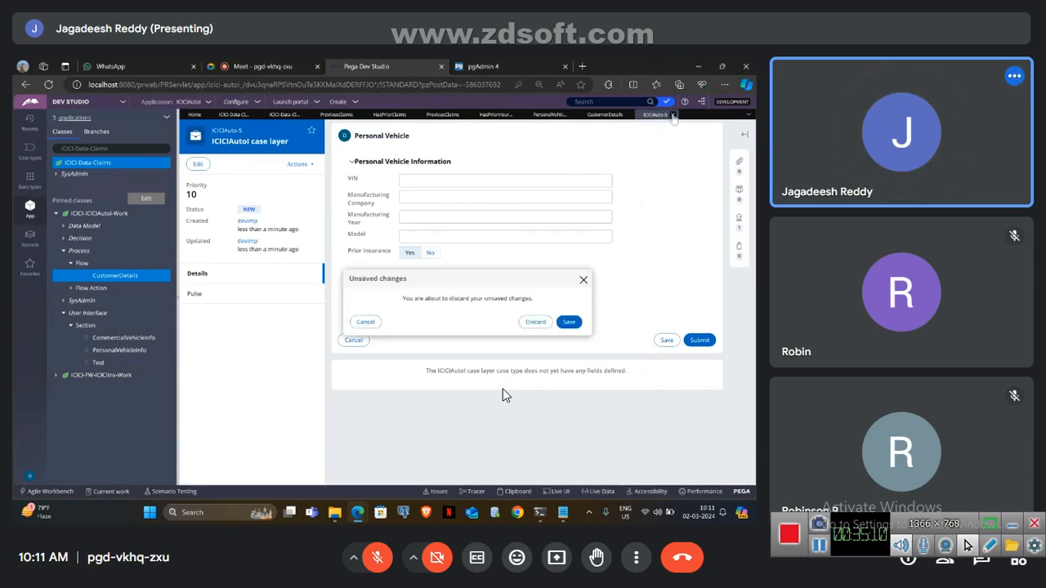
left_click(537, 322)
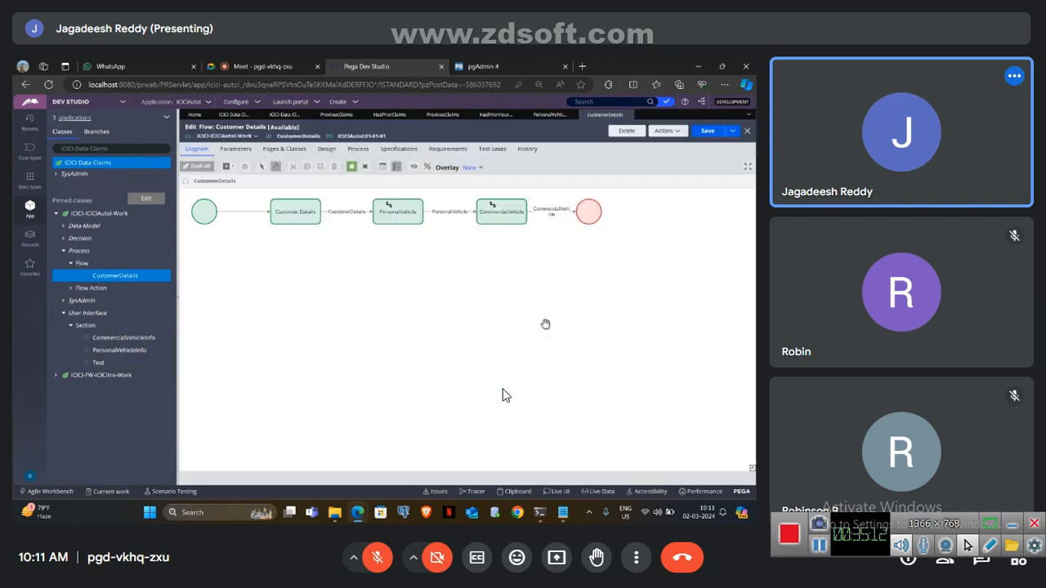
left_click(334, 115)
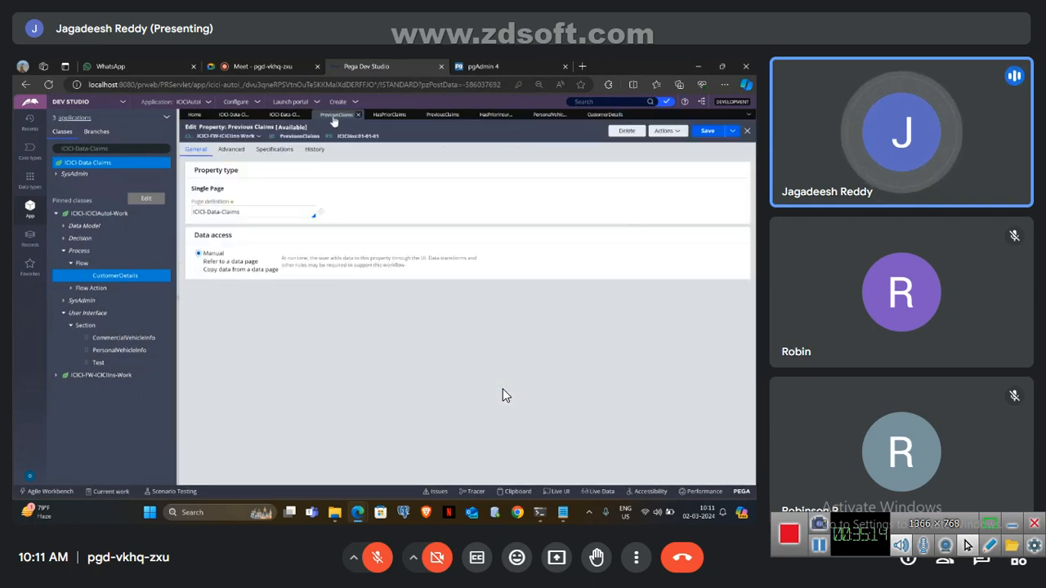
left_click(442, 115)
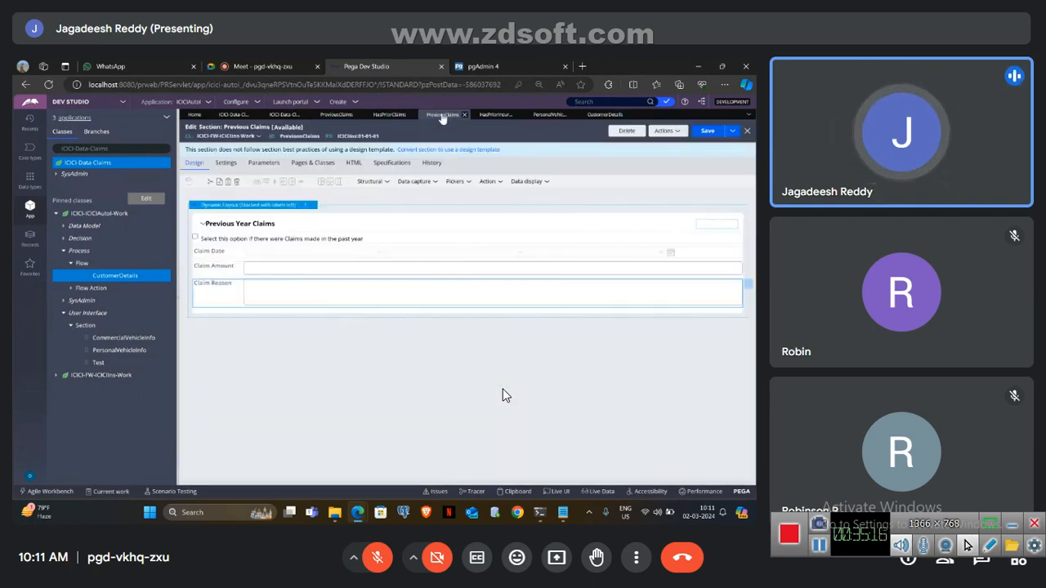
Give the past-year claims checkbox an action set with a Click event and a Refresh-This section action, and submit its cell properties
left_click(287, 241)
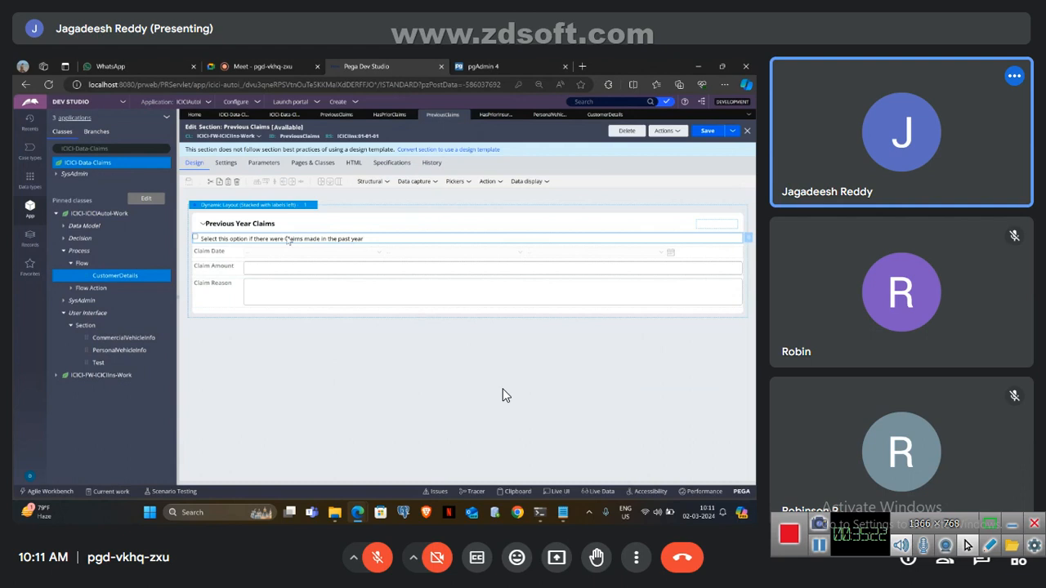
double_click(287, 240)
left_click(427, 209)
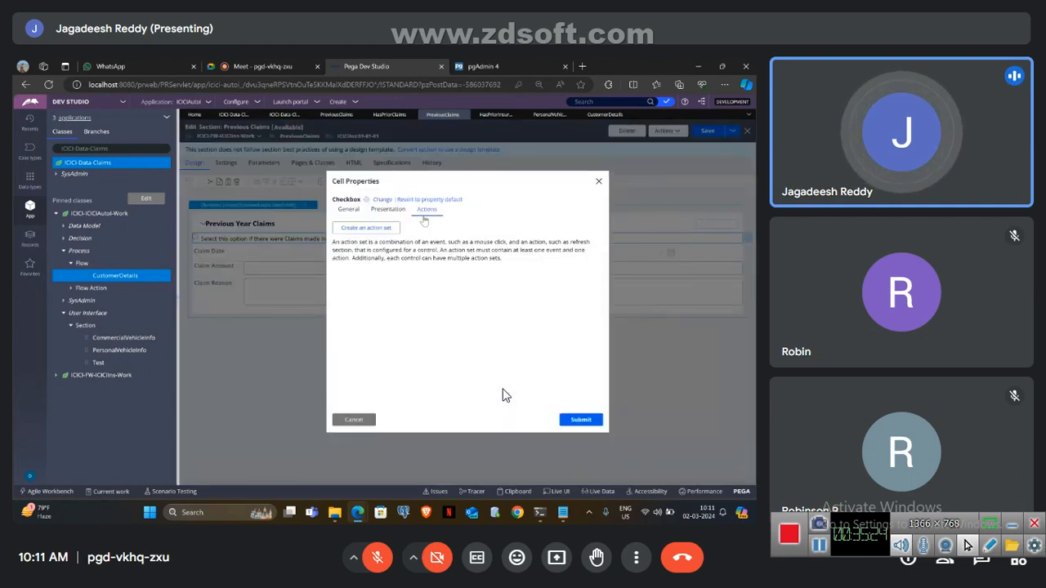
left_click(365, 229)
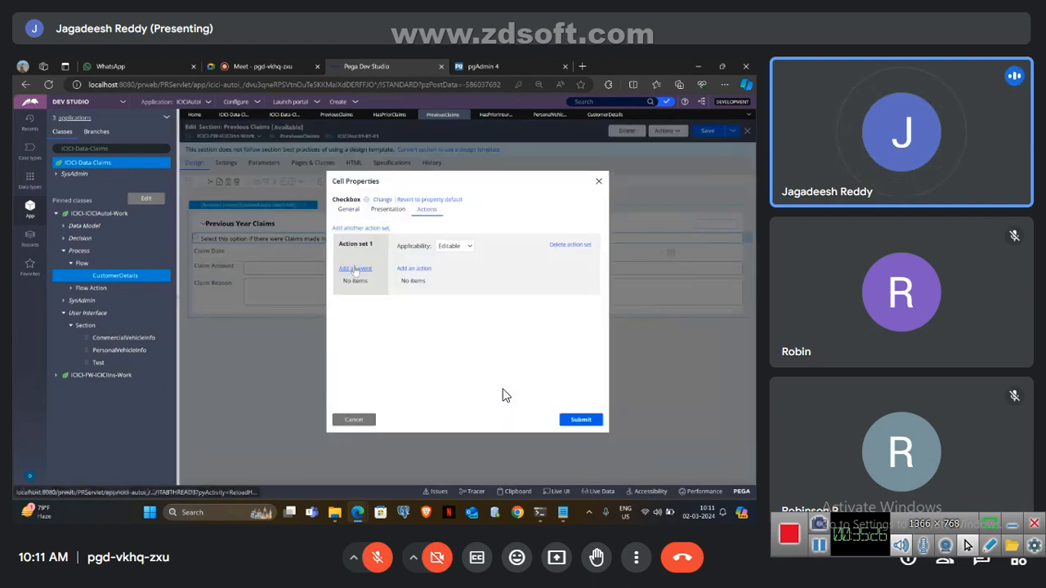
left_click(354, 268)
left_click(348, 286)
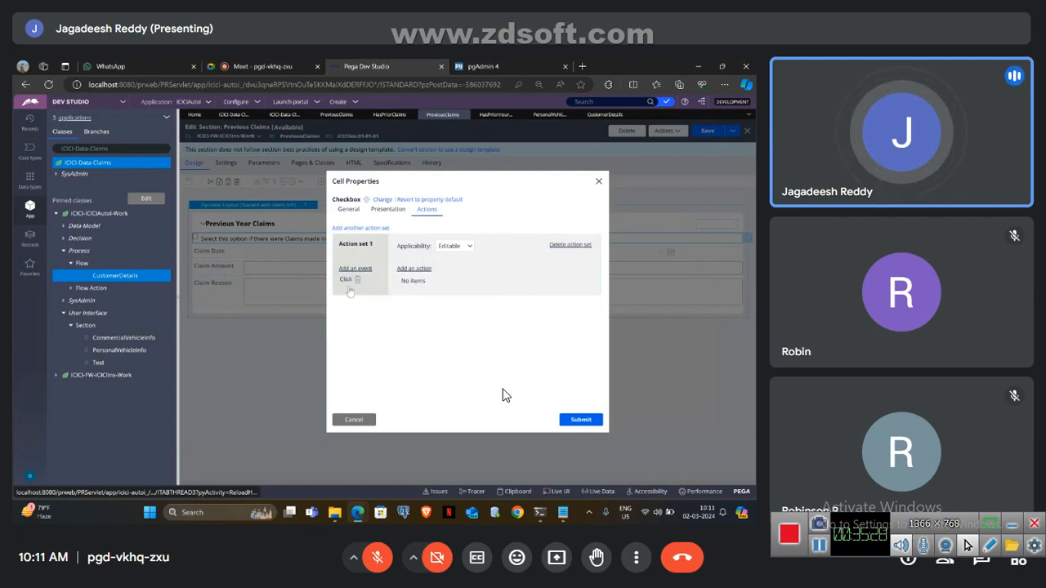
left_click(414, 269)
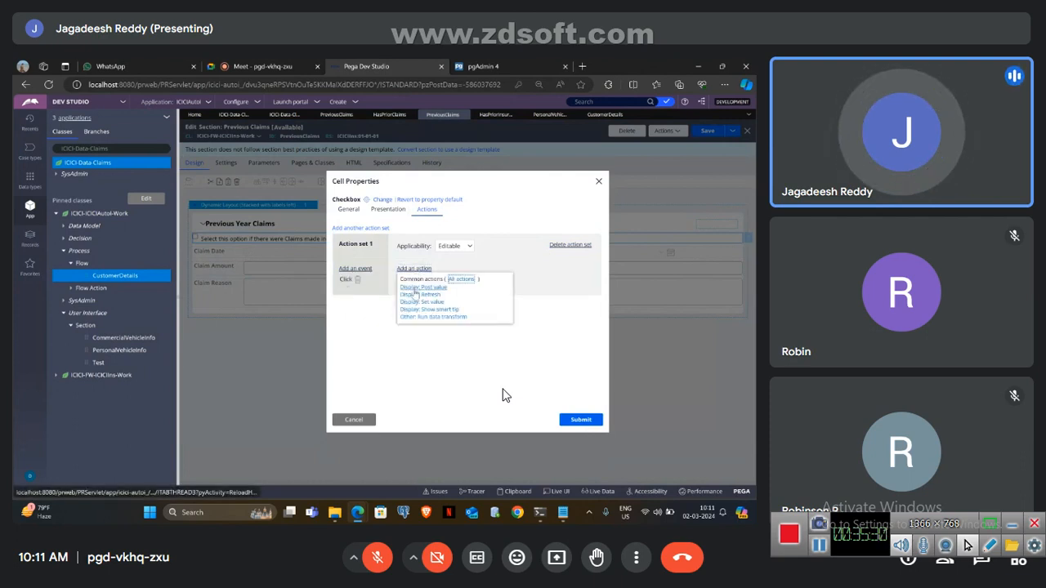
left_click(419, 294)
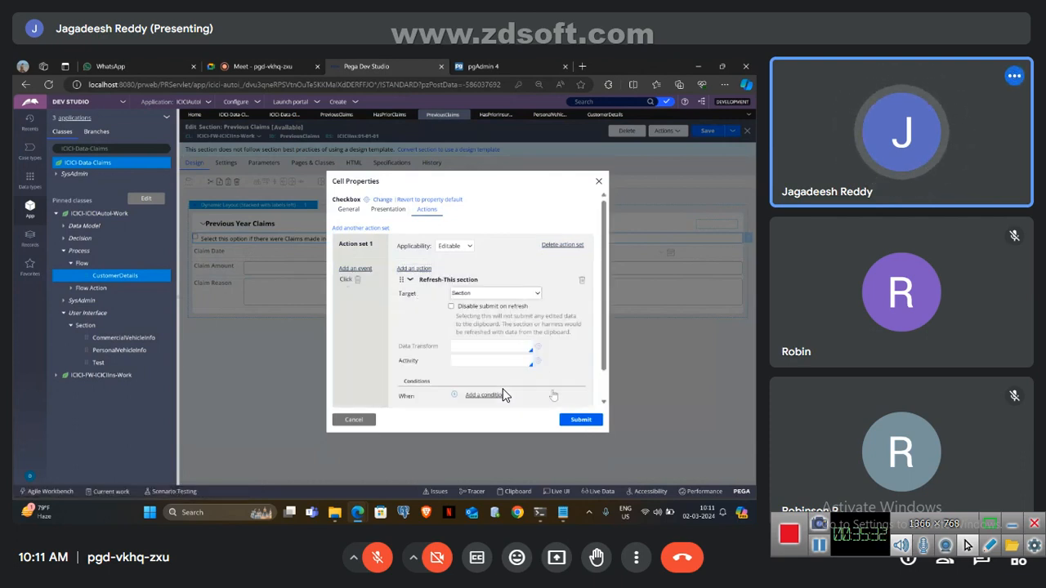
left_click(570, 419)
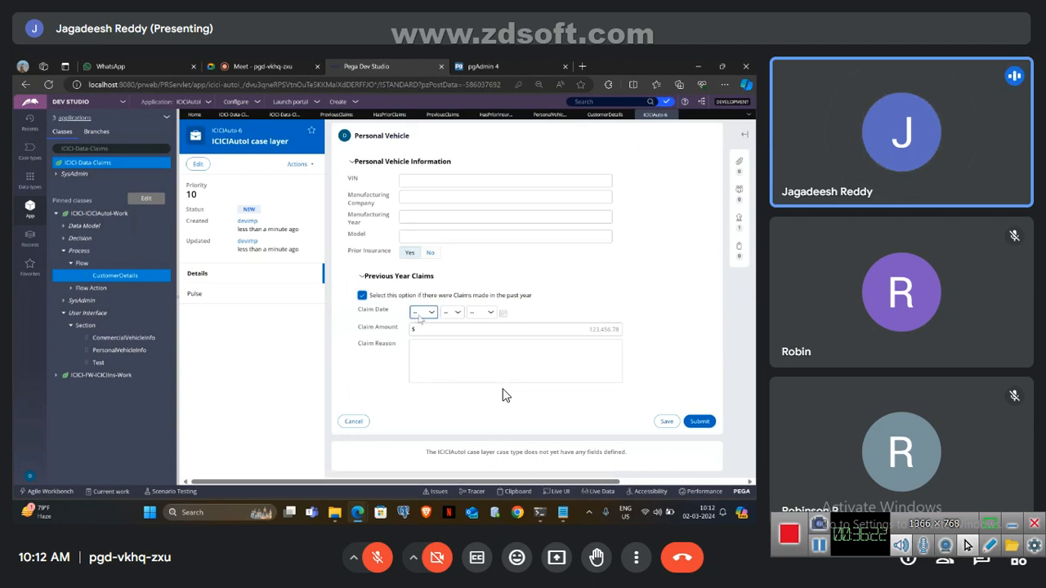
Unmute the microphone in the Google Meet call to speak and mute it again, two times over
left_click(383, 558)
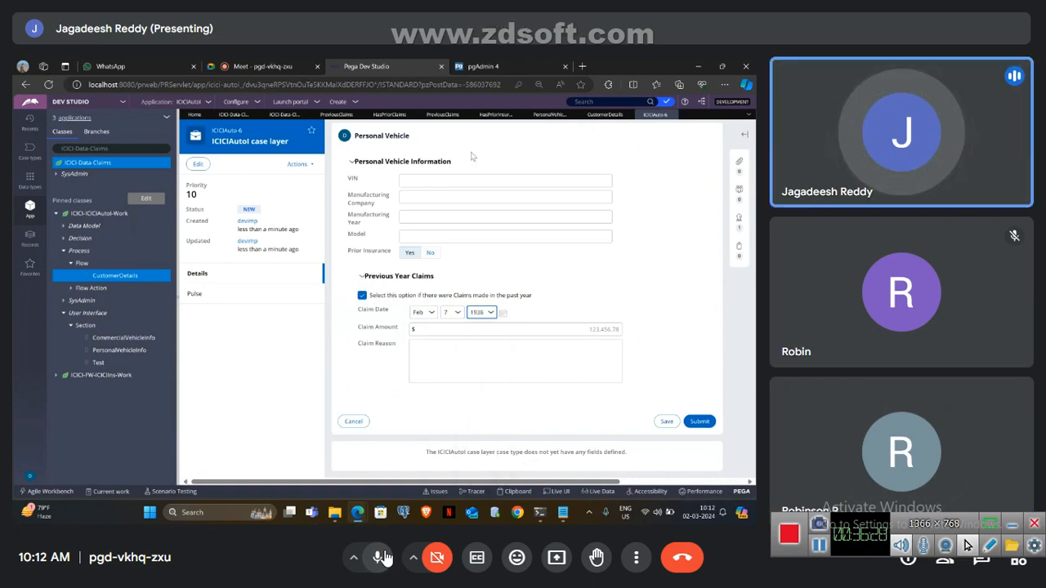
left_click(382, 559)
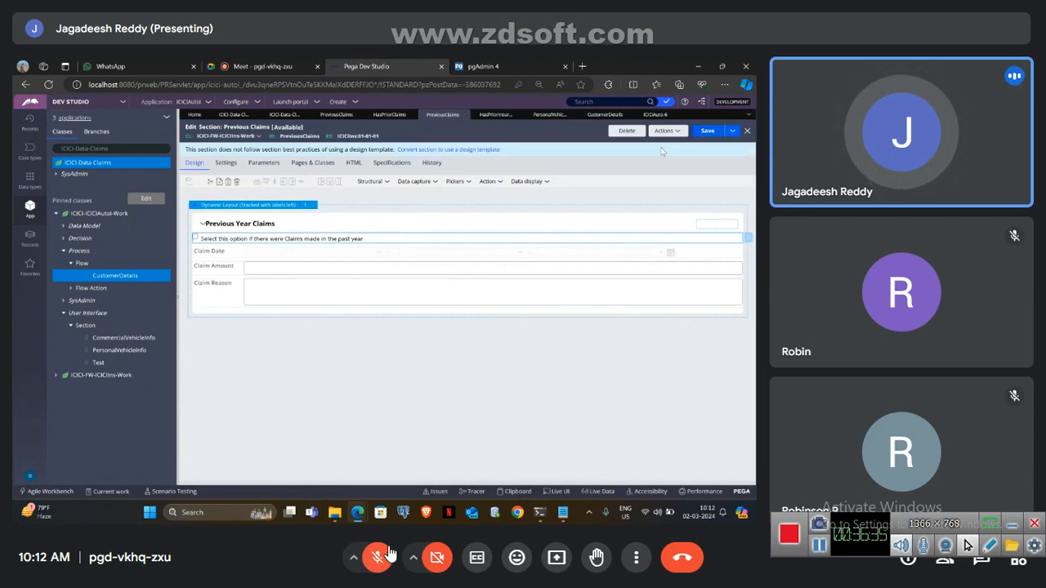
left_click(387, 557)
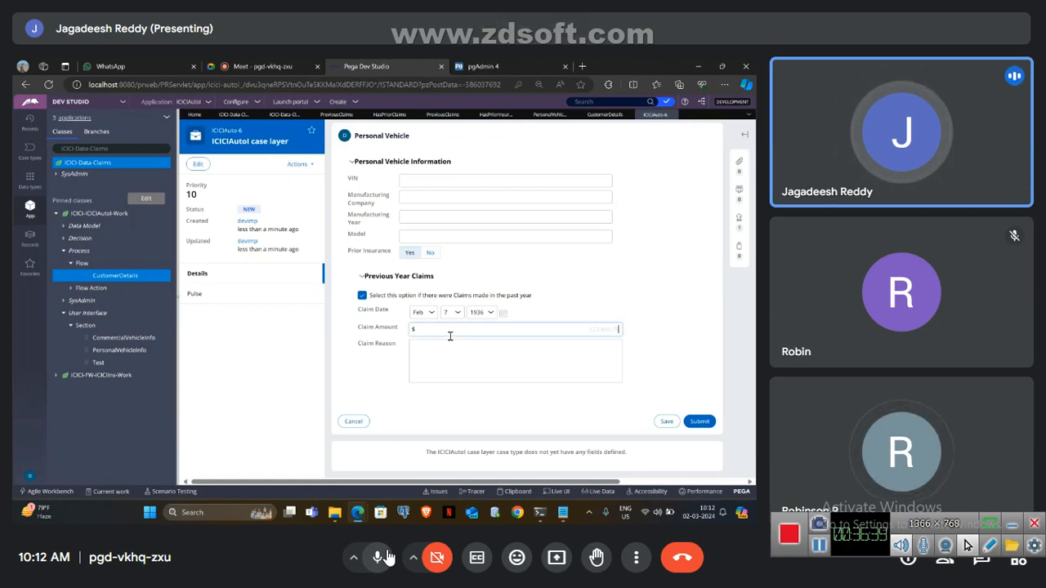
left_click(387, 557)
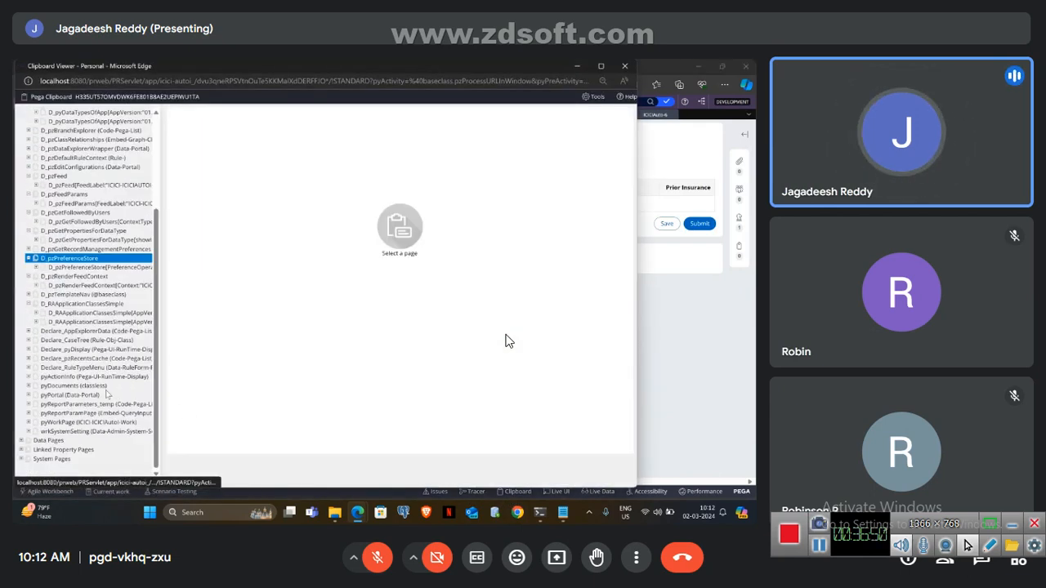
Expand pyWorkPage in the Clipboard and examine the property values on its PreviousClaims page
left_click(95, 394)
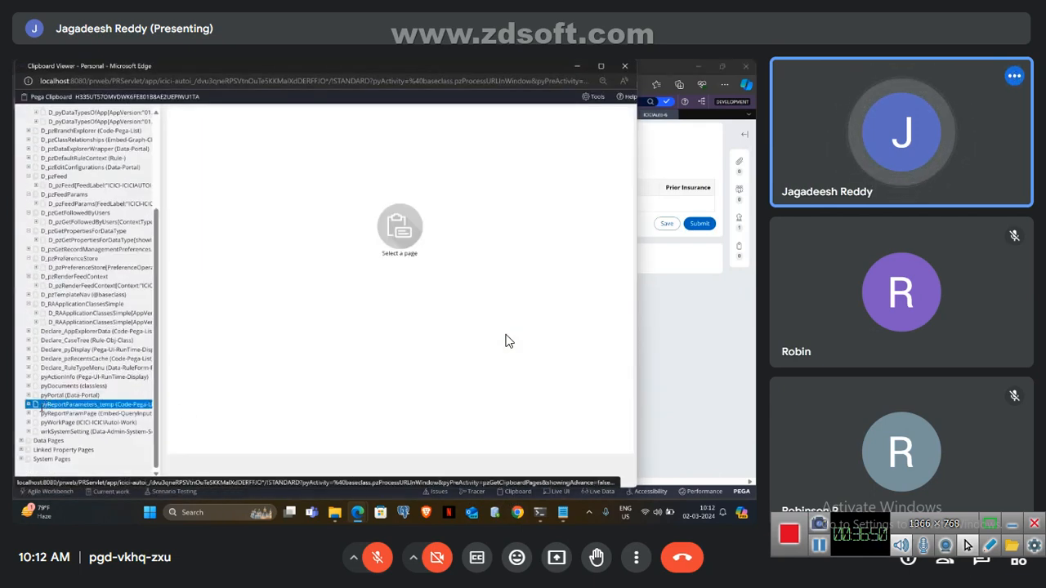
scroll(94, 394, "down", 1)
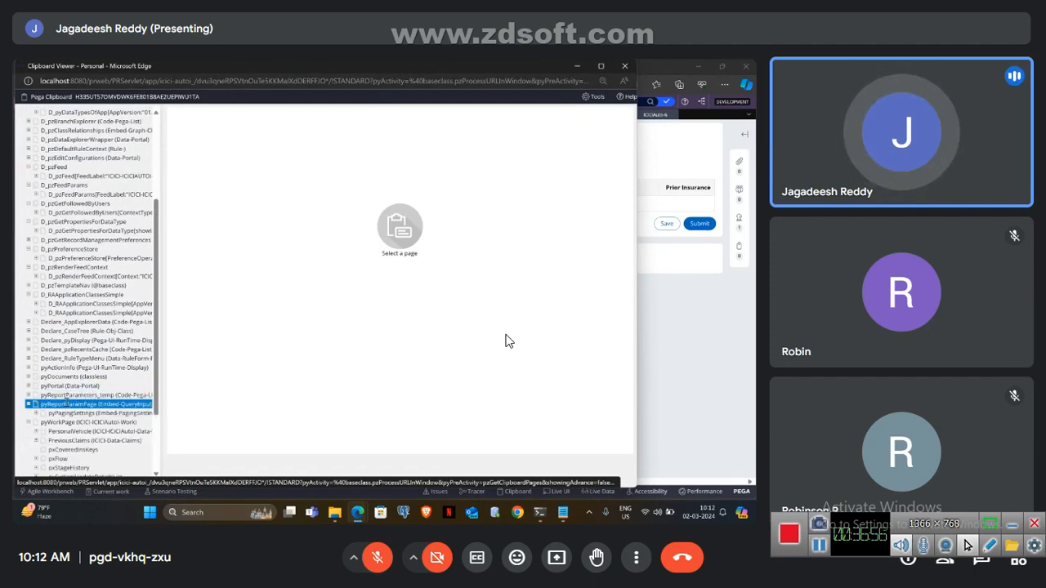
left_click(28, 423)
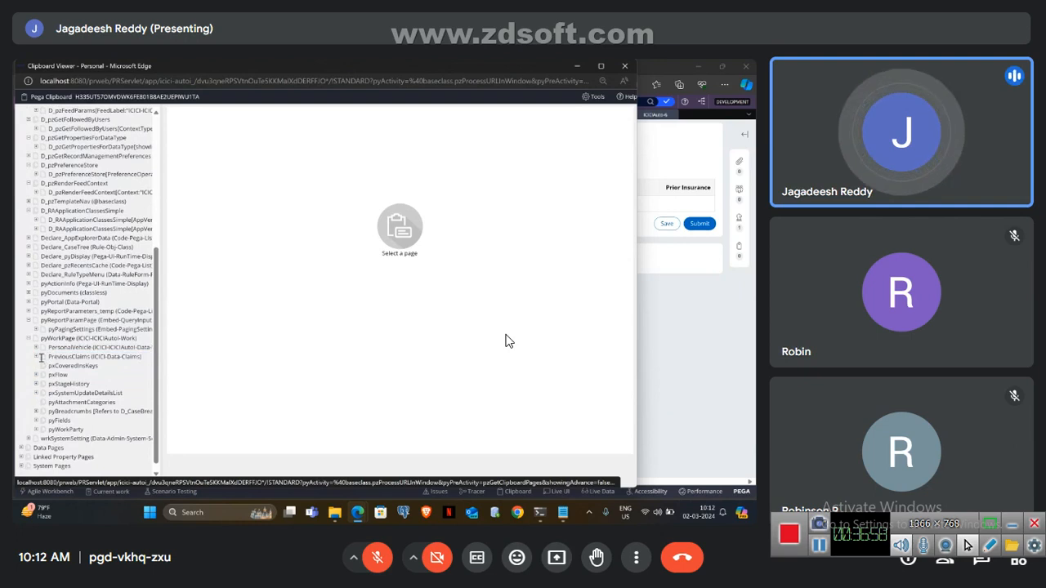
left_click(51, 357)
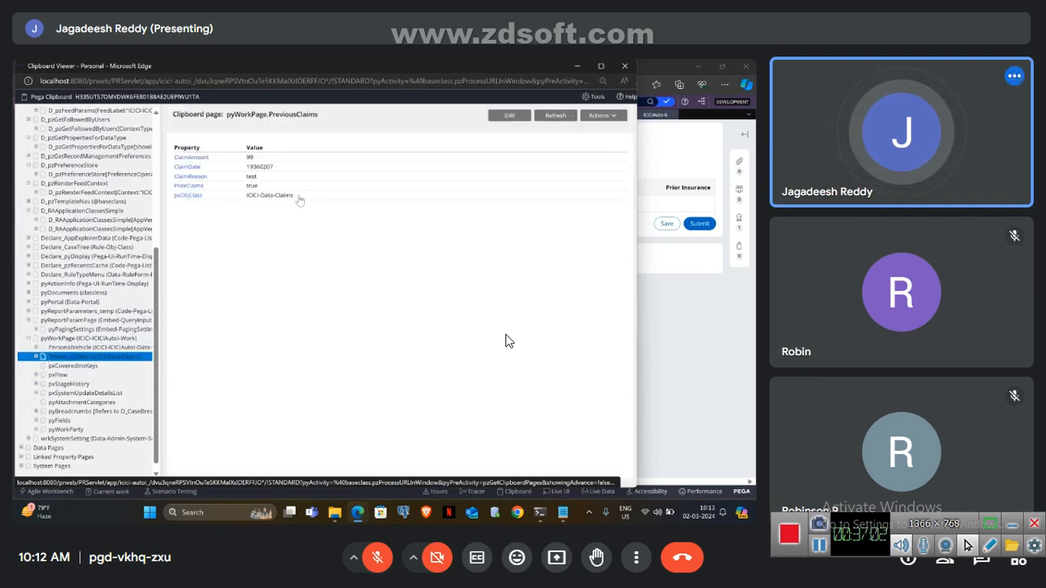
left_click_drag(293, 198, 186, 168)
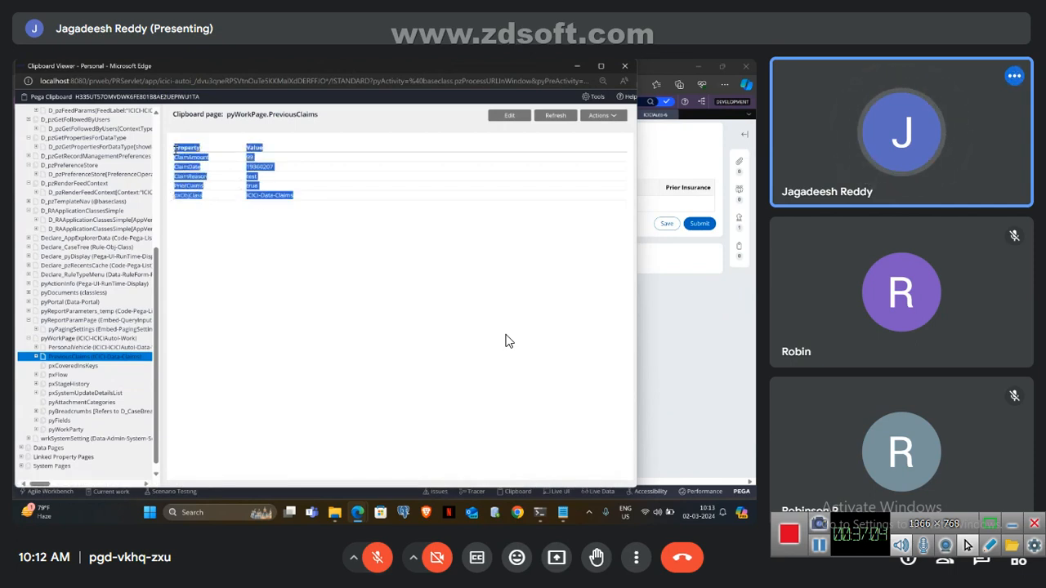
left_click(305, 268)
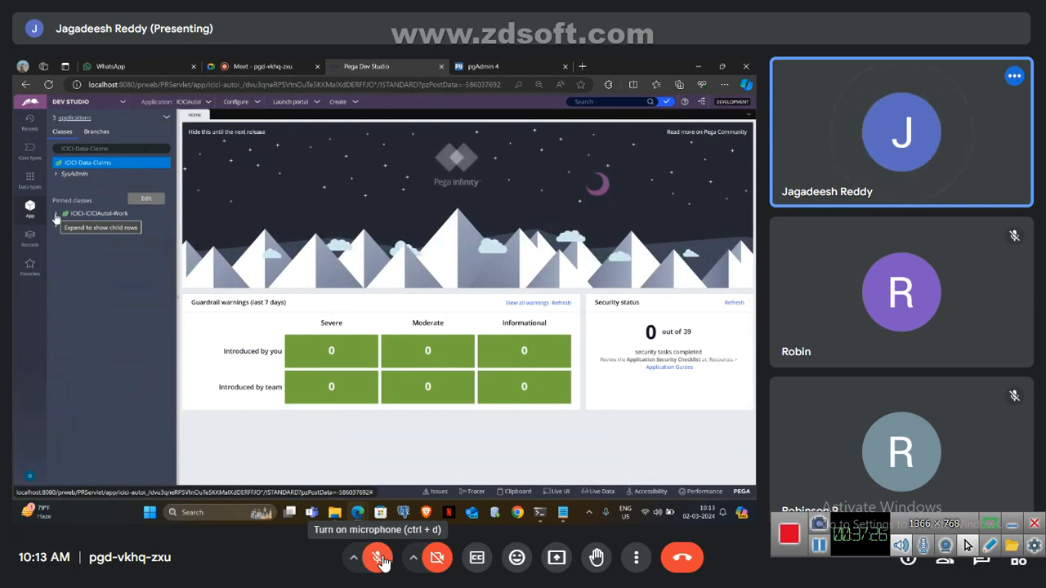
Switch the Google Meet microphone on and off repeatedly to speak during the discussion, leaving it on
left_click(379, 559)
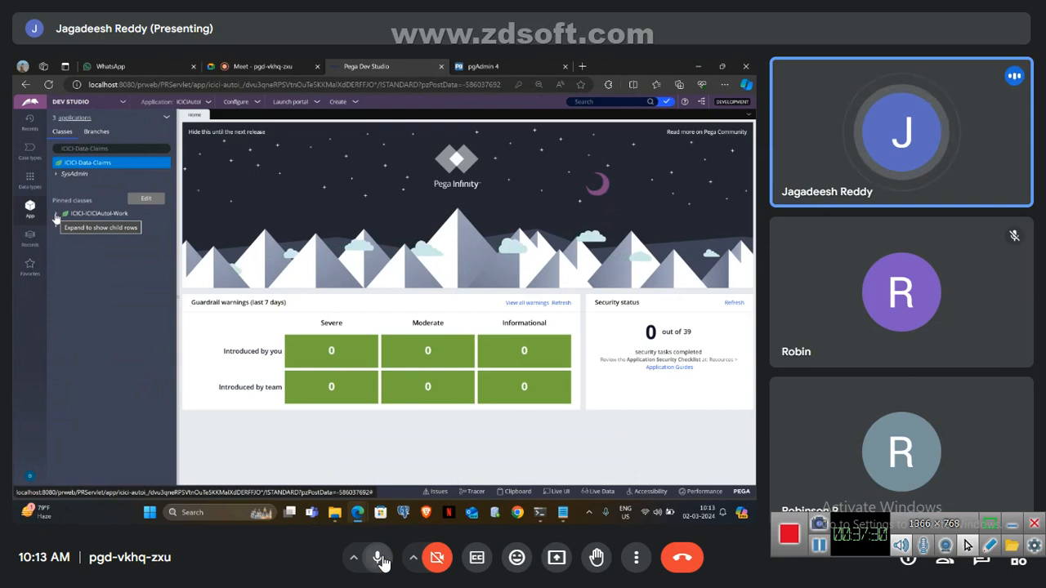
left_click(380, 560)
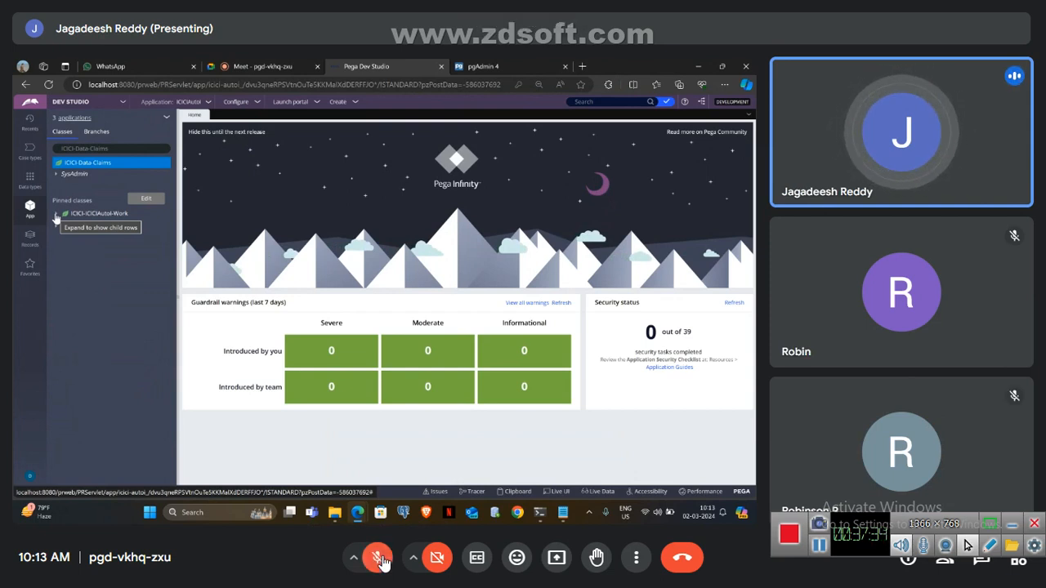
left_click(380, 560)
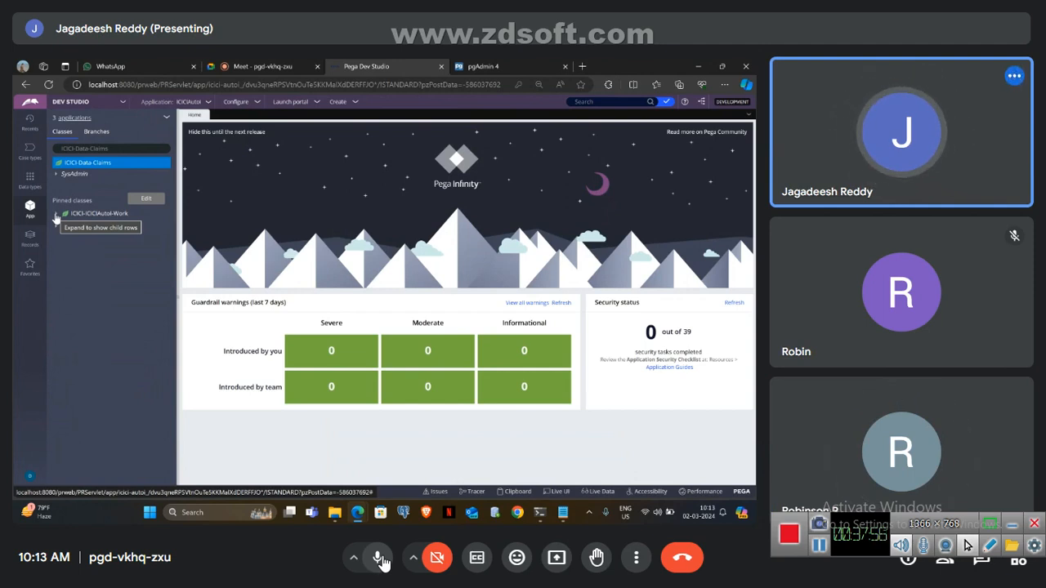
left_click(380, 558)
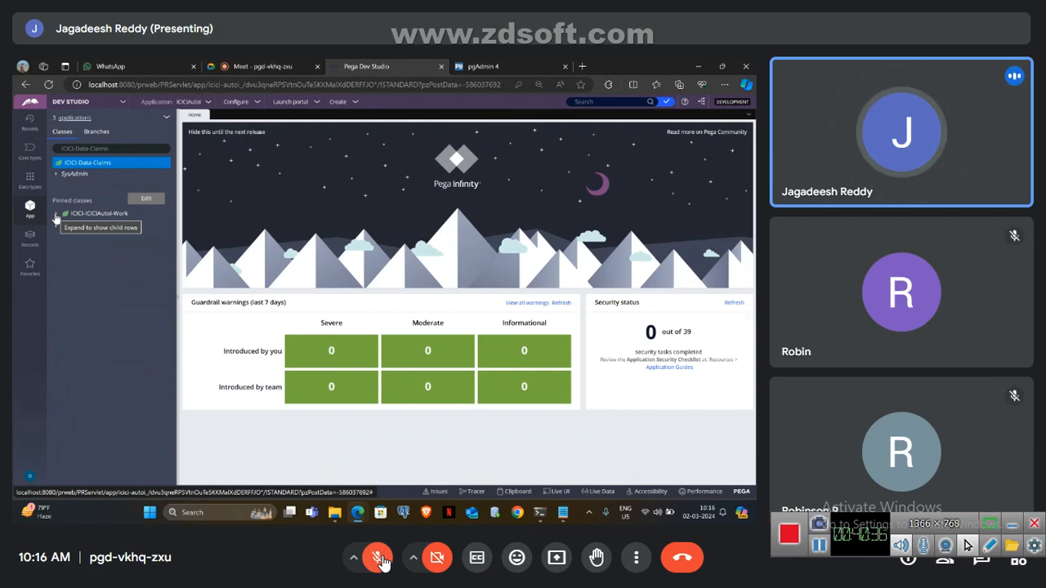
left_click(379, 558)
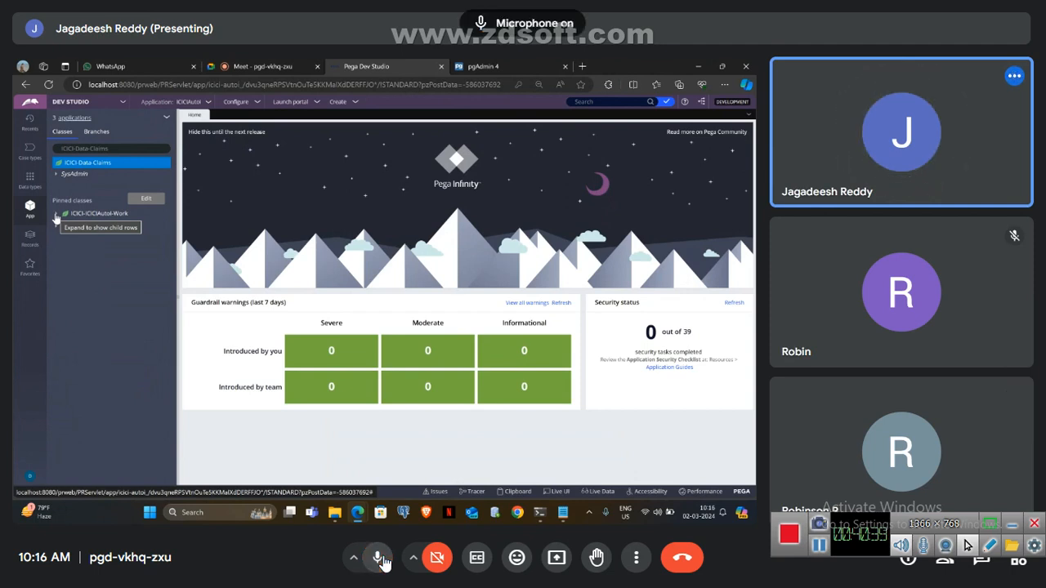
left_click(379, 558)
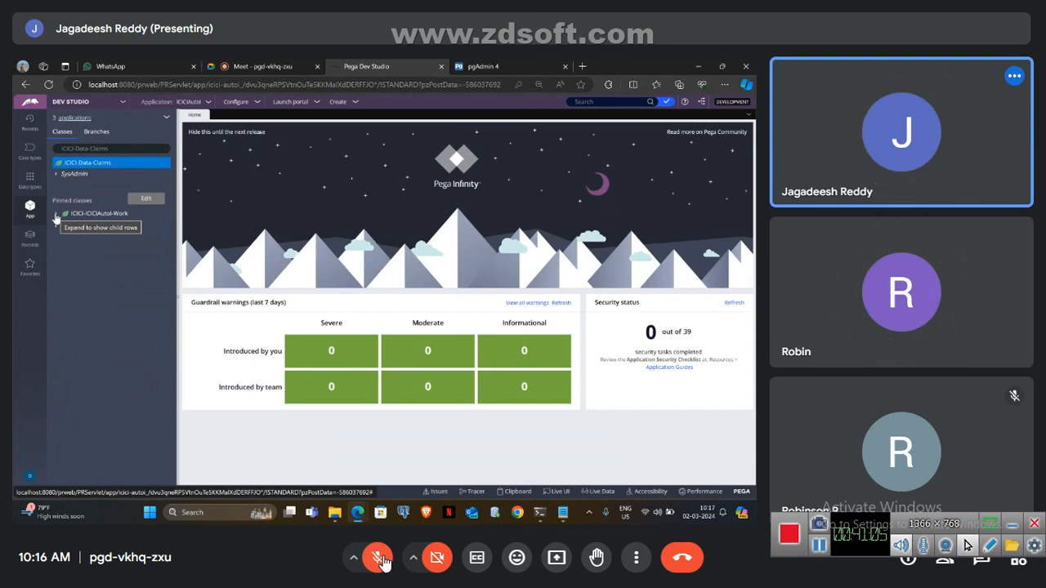
left_click(379, 559)
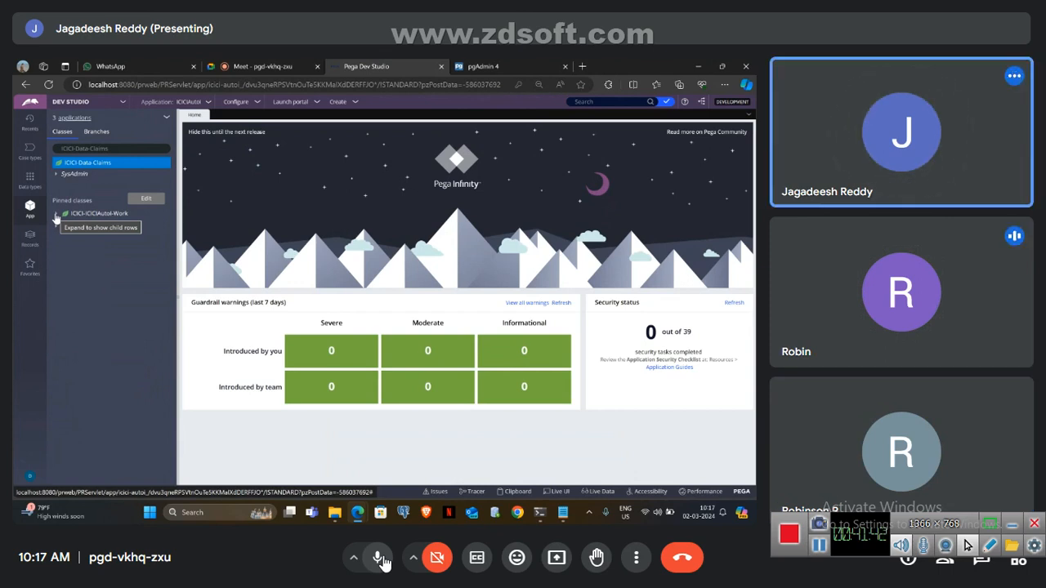
left_click(378, 557)
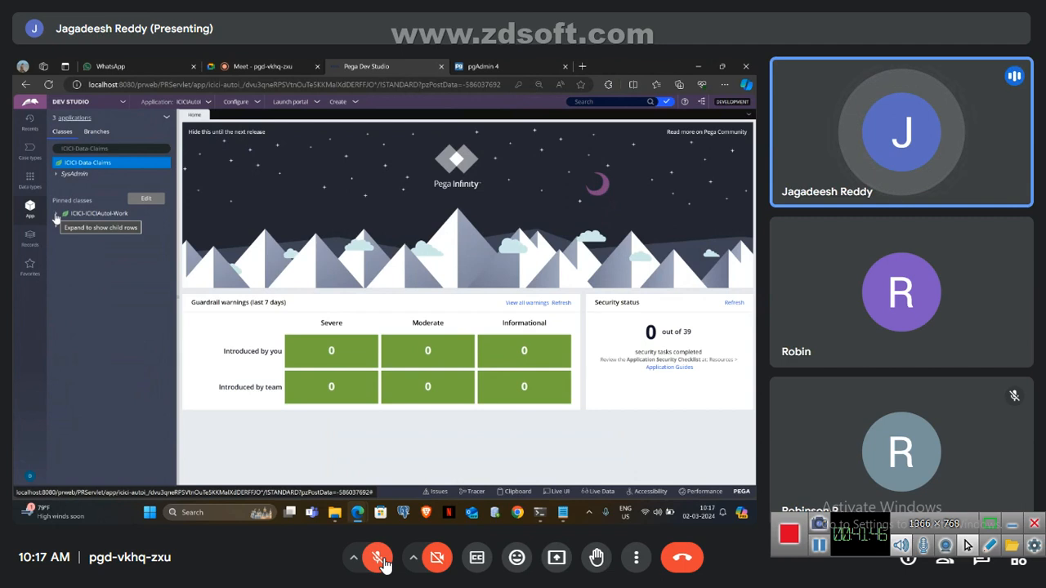
left_click(378, 558)
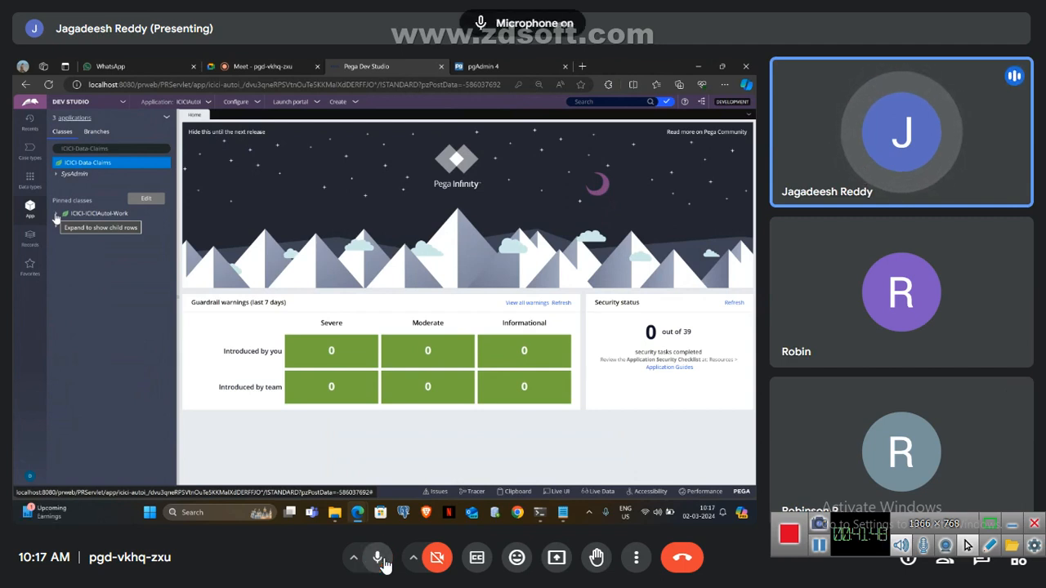